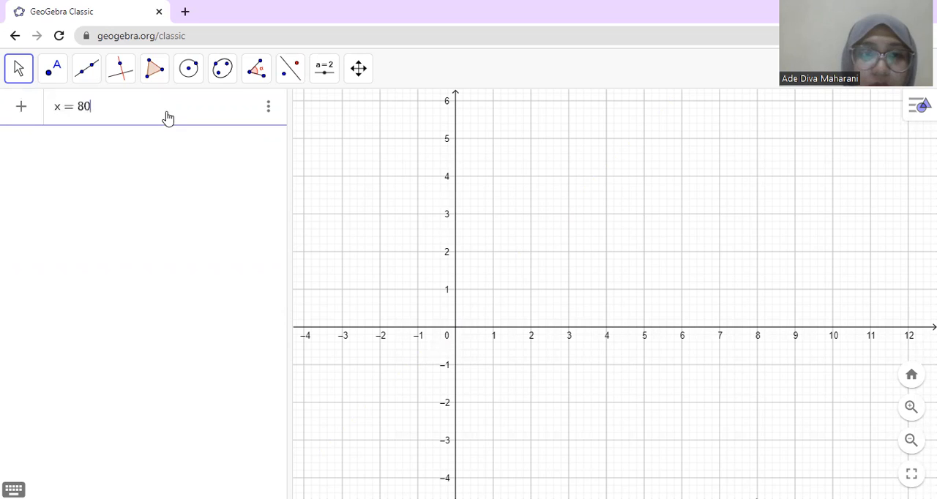
Step: Commit the equation x = 80 and add the equation y = 70 on the row below it
left_click(21, 110)
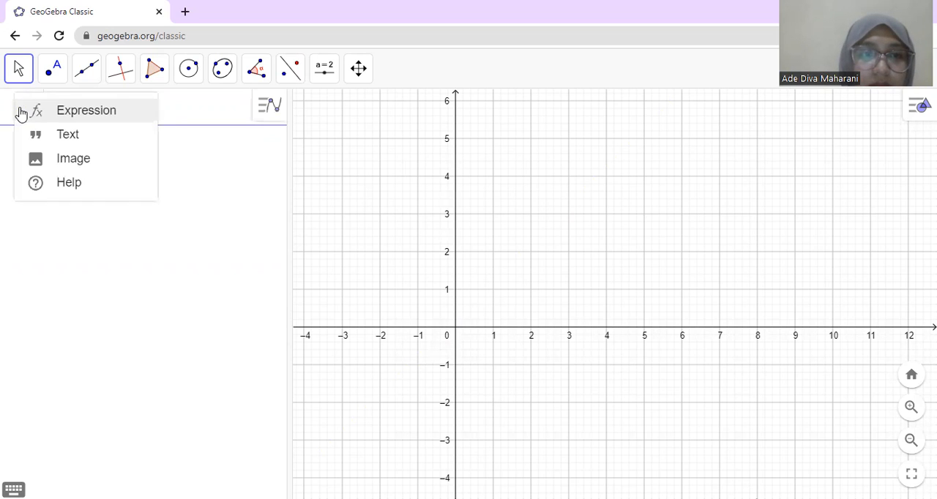
left_click(178, 196)
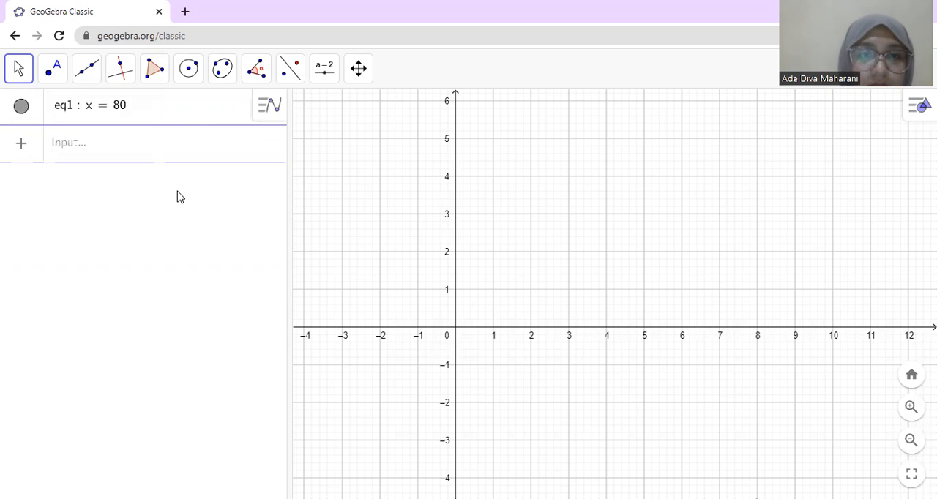
left_click(118, 147)
type("y = 70")
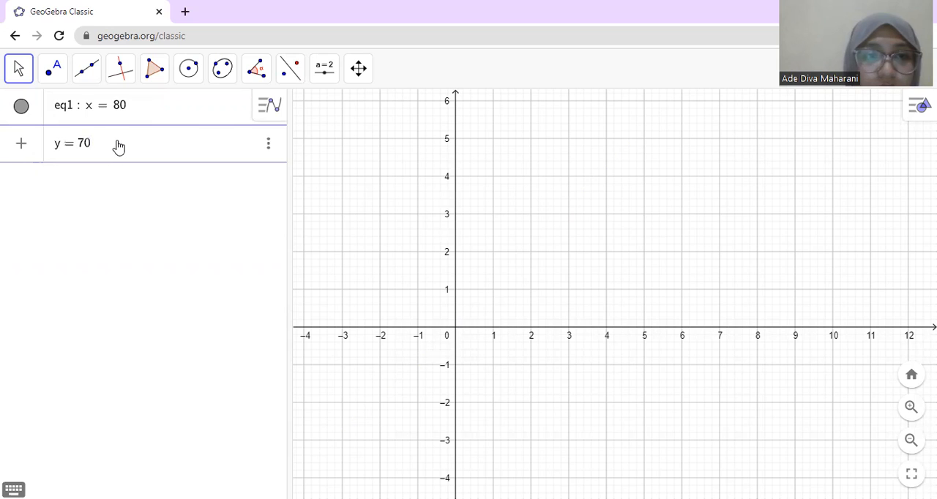
key("Return")
Step: Add the equation x + y = 200 as the third line
left_click(96, 175)
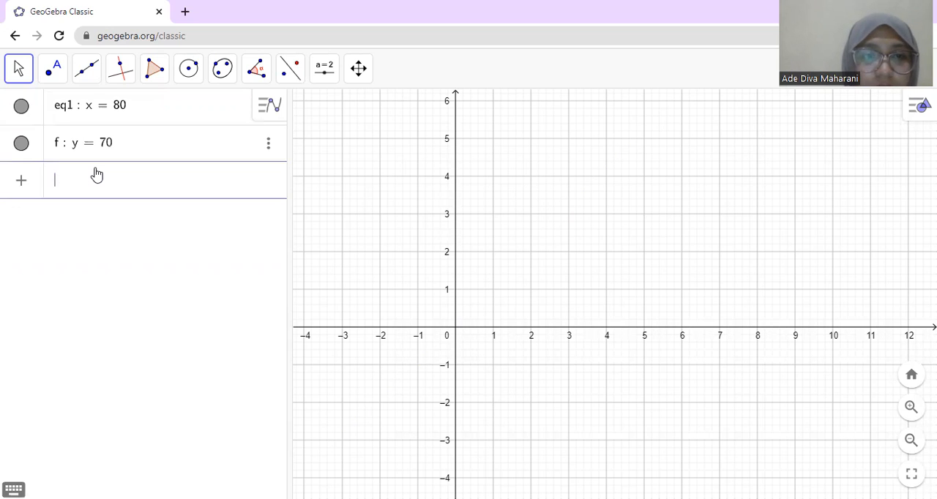
type("x ")
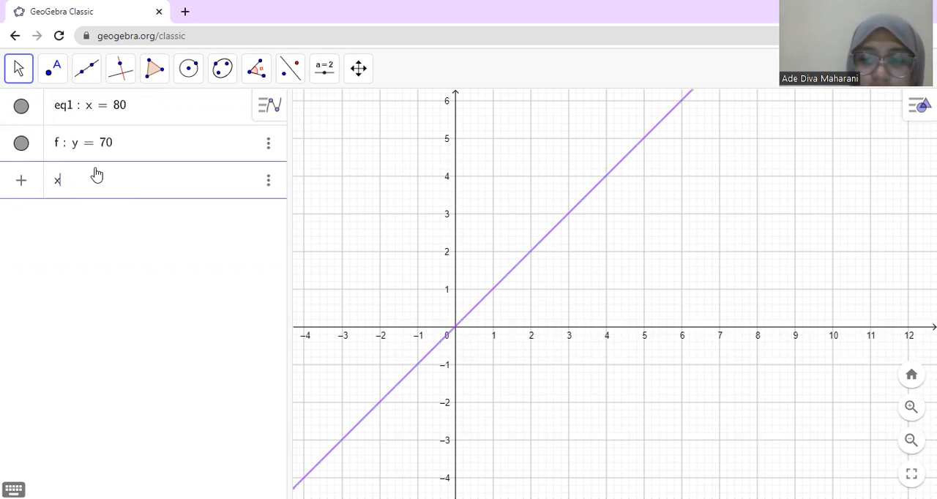
type("+ ")
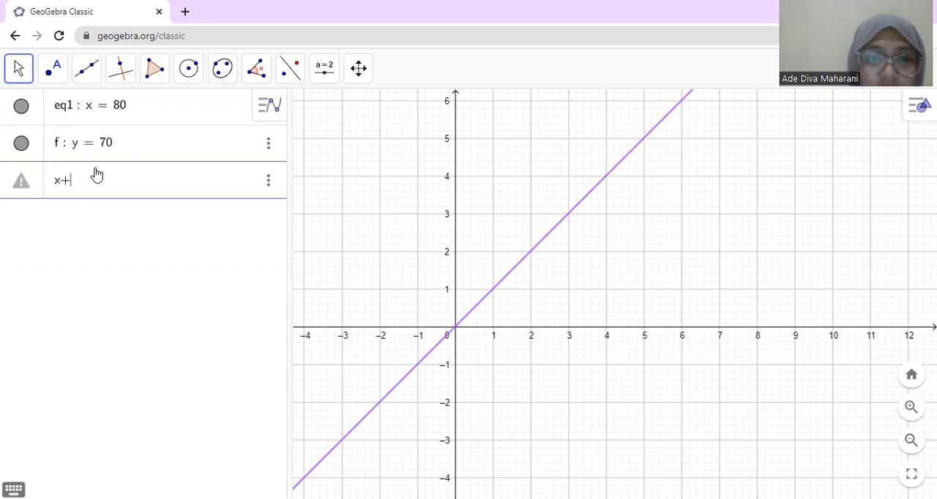
type("y")
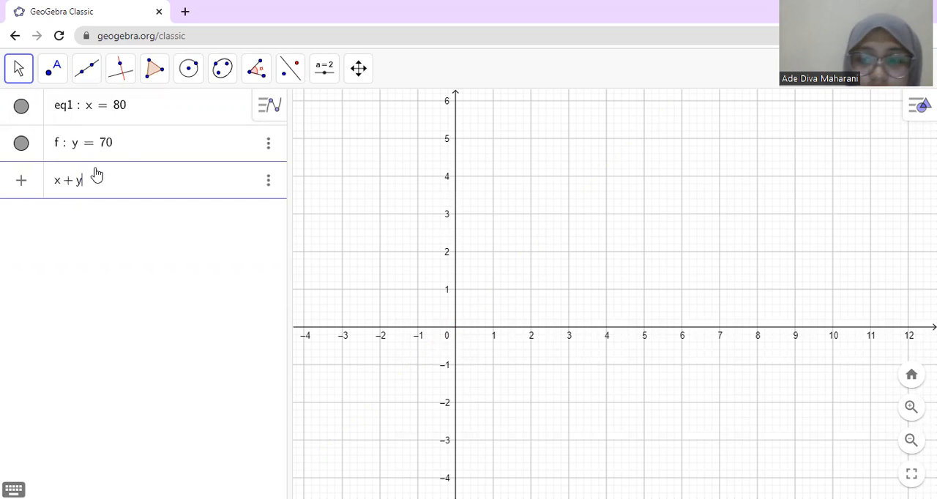
type(" = 200")
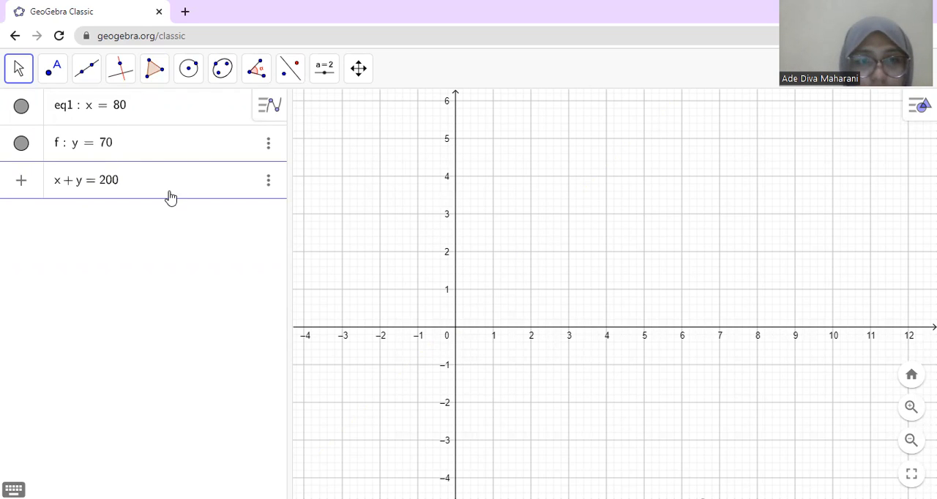
key("Return")
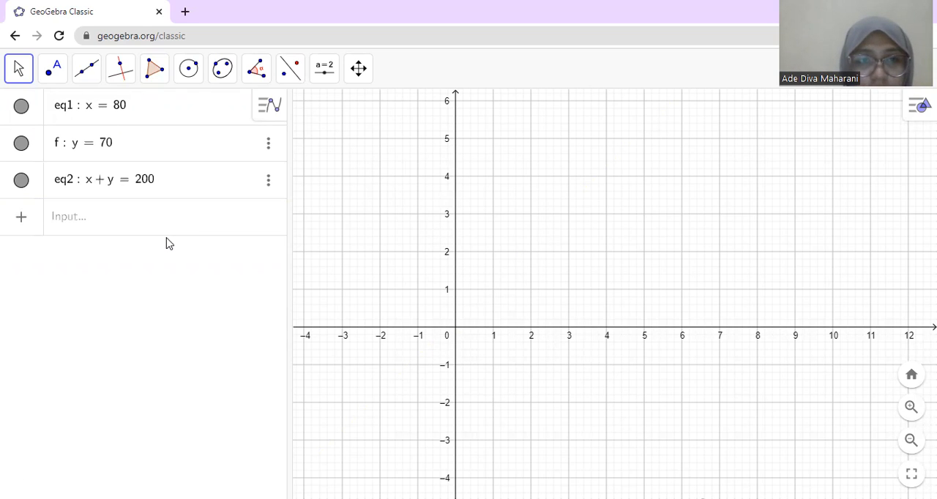
Step: Rename the equation x = 80 as garis1, without a space before the number
left_click(74, 115)
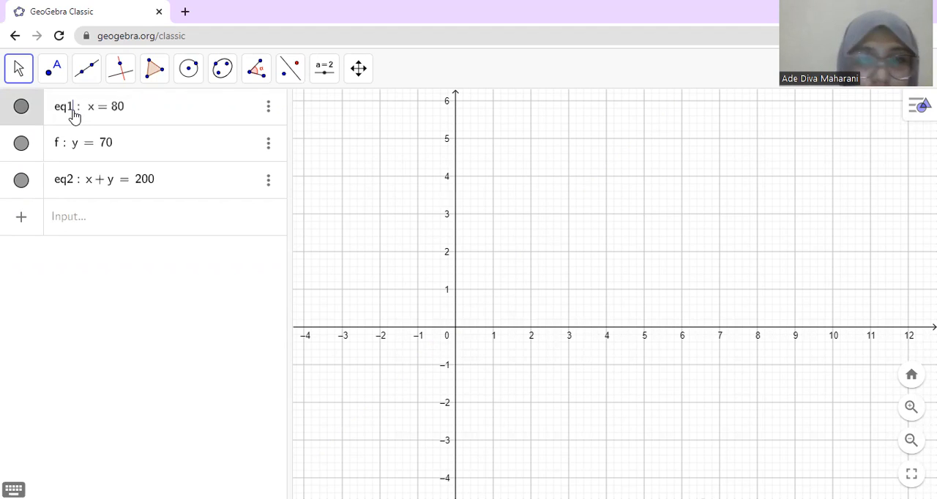
key("BackSpace")
key("BackSpace")
key("BackSpace")
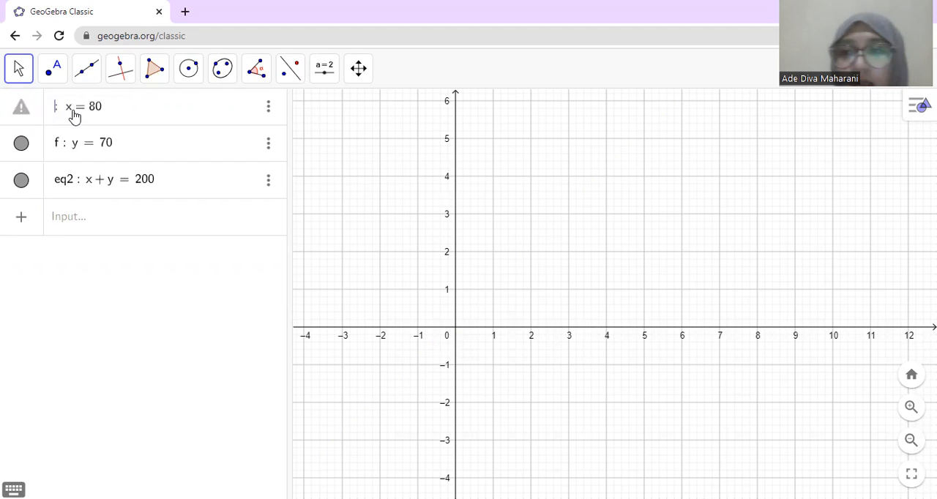
type("garis")
key("Return")
type("1")
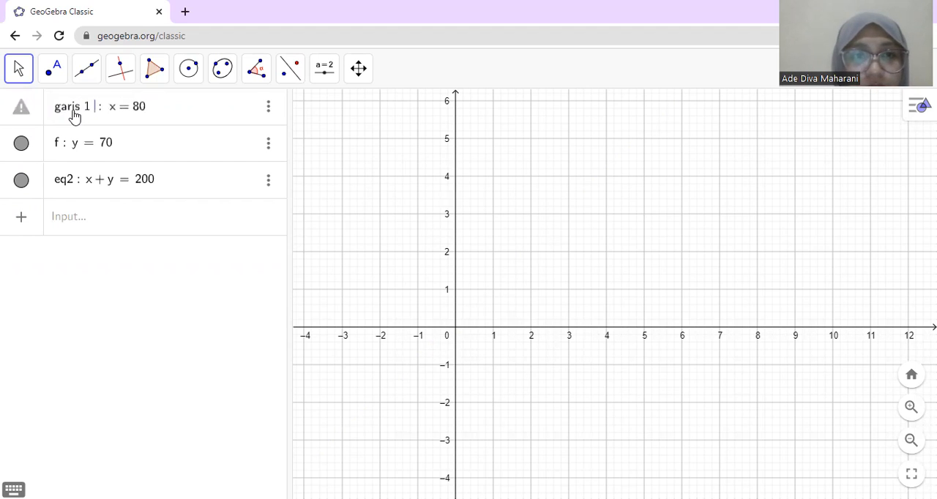
key("BackSpace")
key("BackSpace")
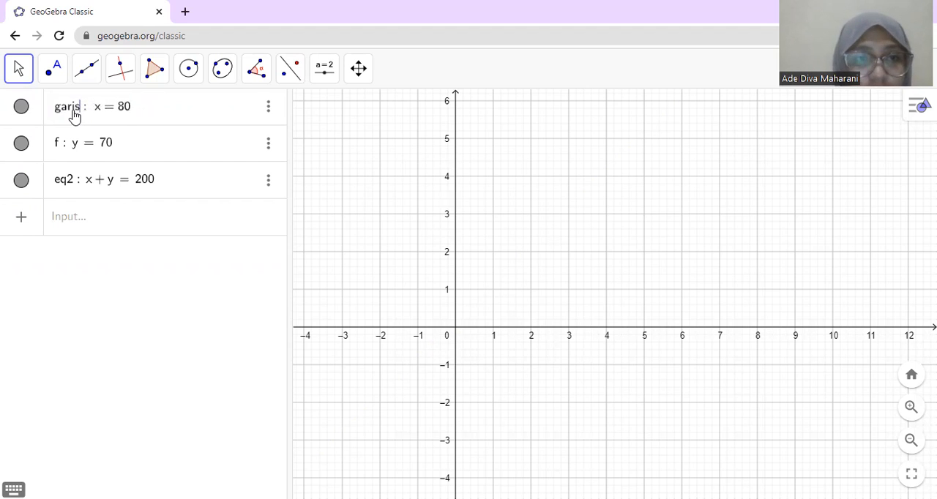
type("1")
key("Return")
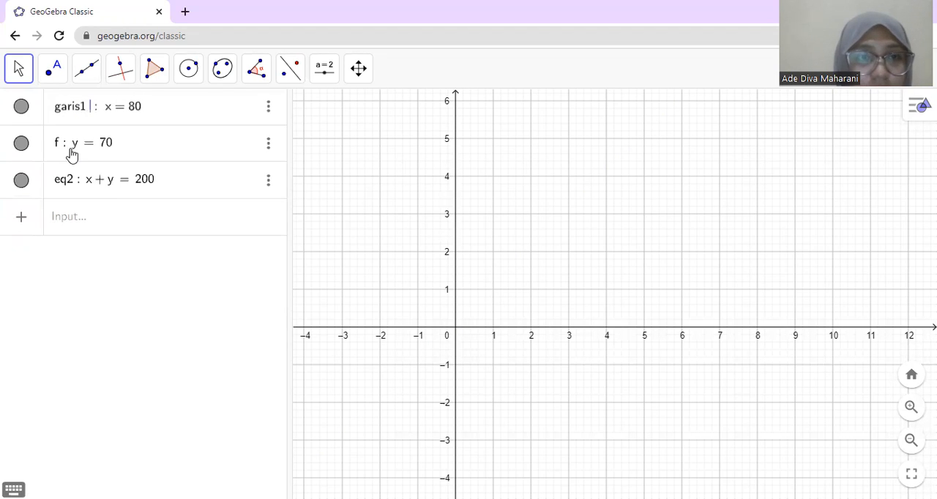
Step: Rename the equation y = 70 as garis2
left_click(62, 152)
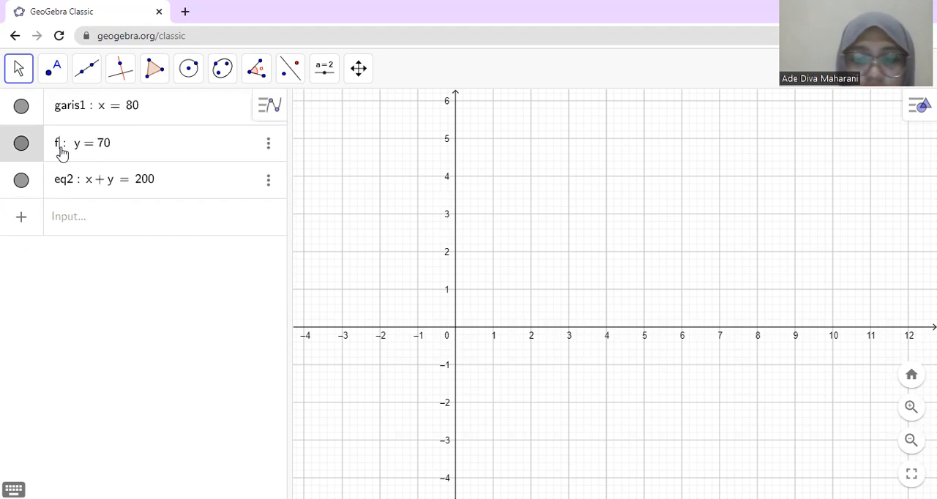
key("BackSpace")
type("garis")
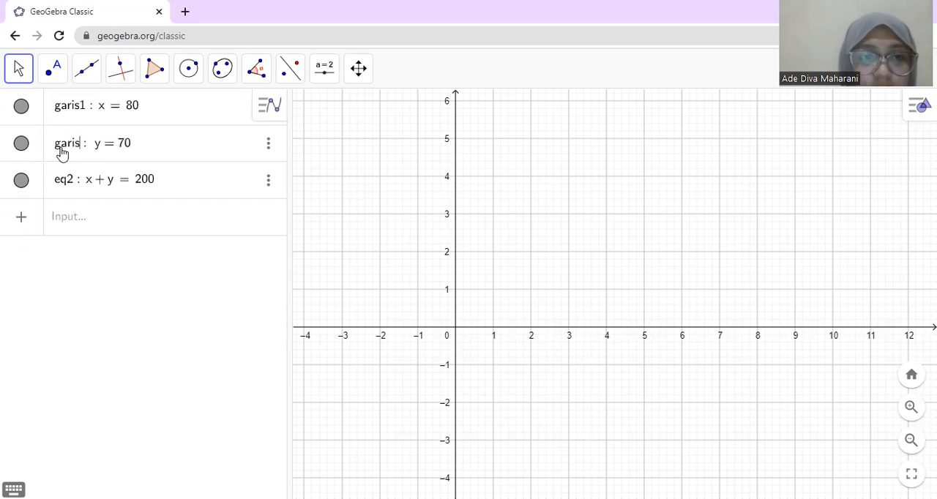
type("2")
key("Return")
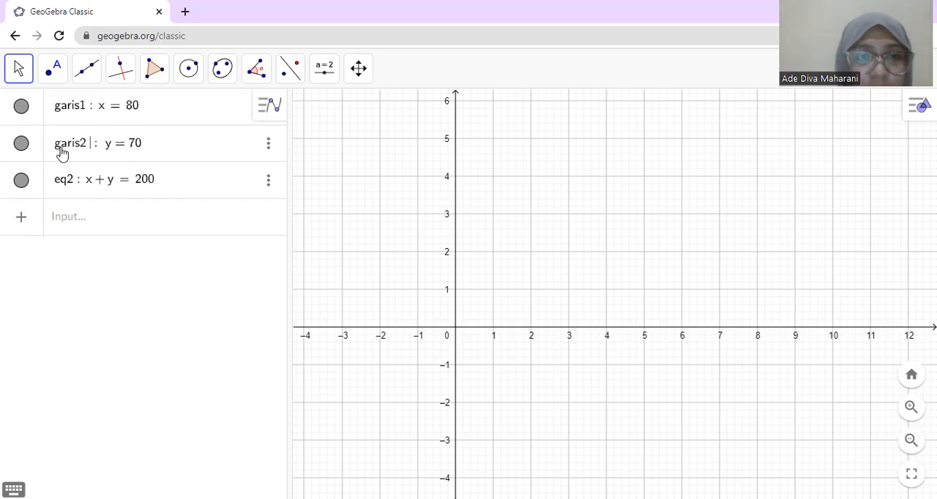
Step: Rename the equation x + y = 200 as garis3
left_click(76, 187)
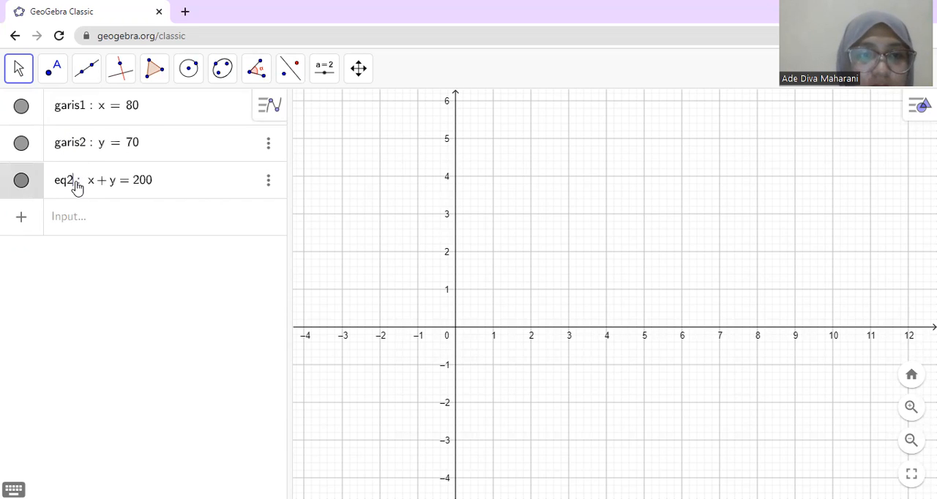
key("BackSpace")
key("BackSpace")
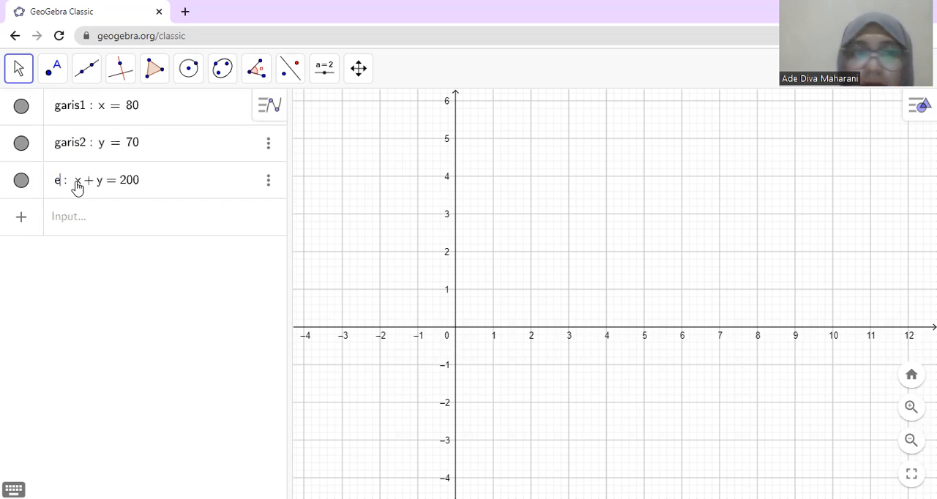
key("BackSpace")
type("garis")
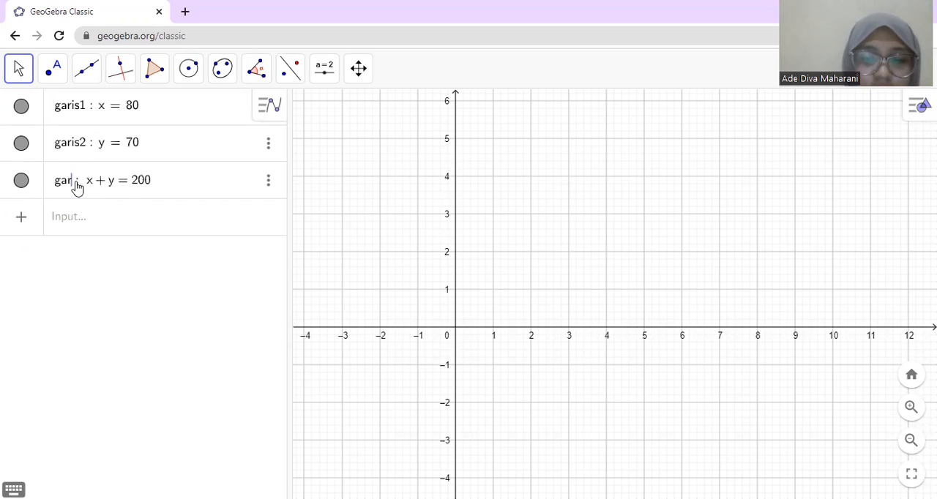
type("3")
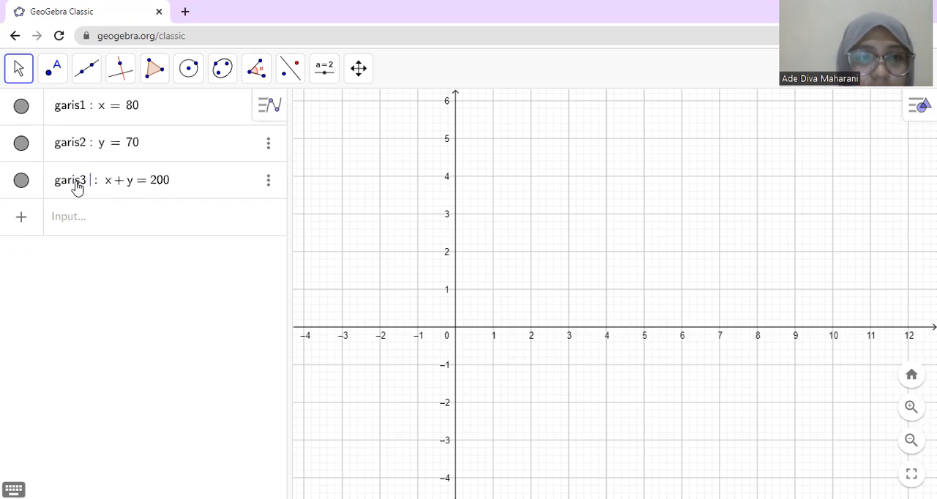
Step: Start a combined inequality on a new row with x ≥ 80 ∧ y ≥ 70, using the logical AND symbol
left_click(176, 225)
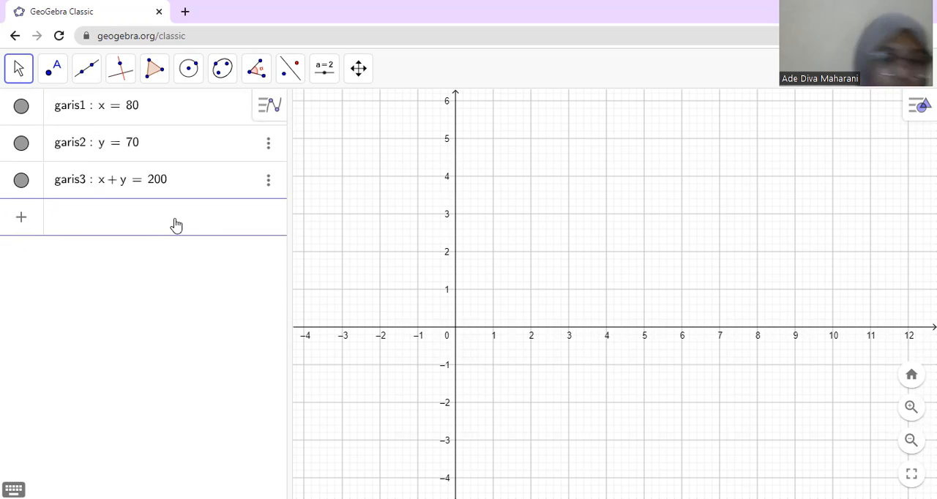
type("x")
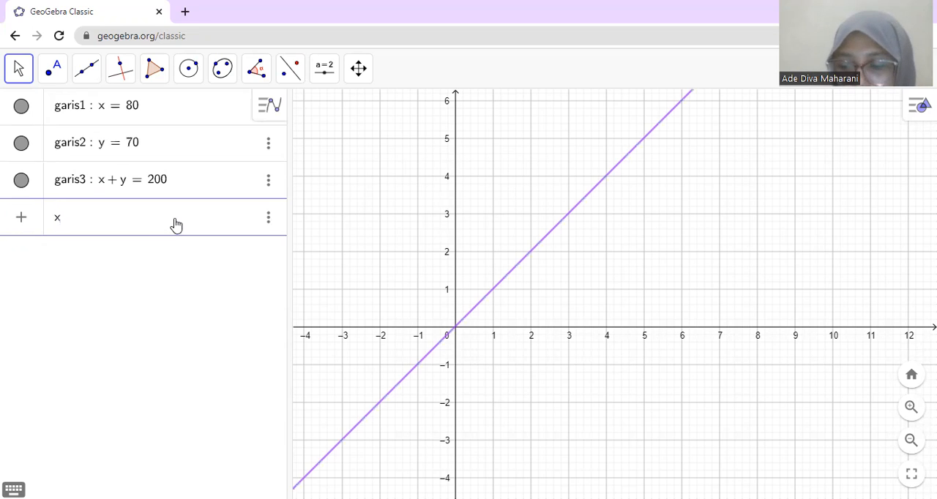
type(" >")
type("=")
type("80")
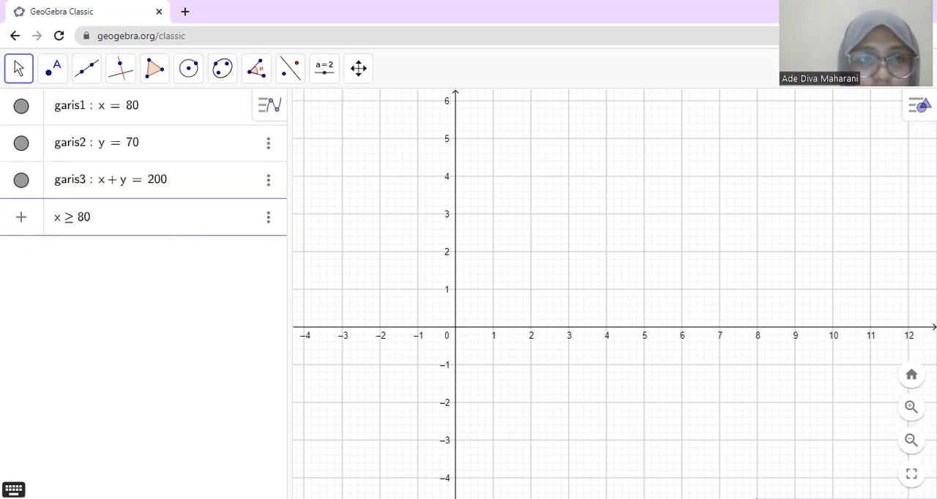
left_click(13, 489)
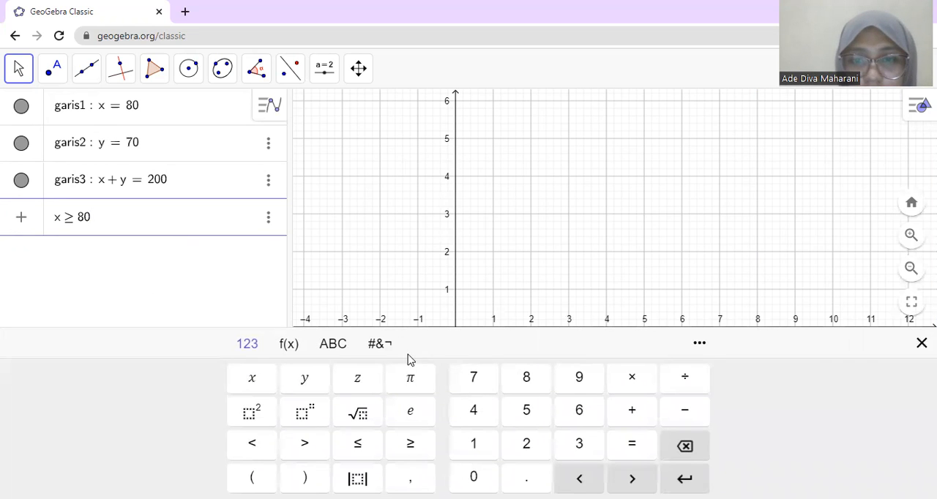
left_click(380, 343)
left_click(442, 378)
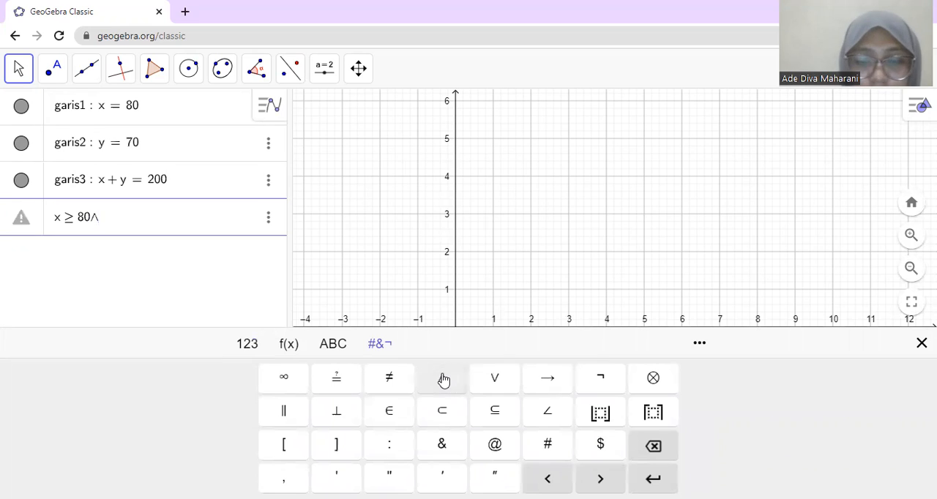
type("y>=70")
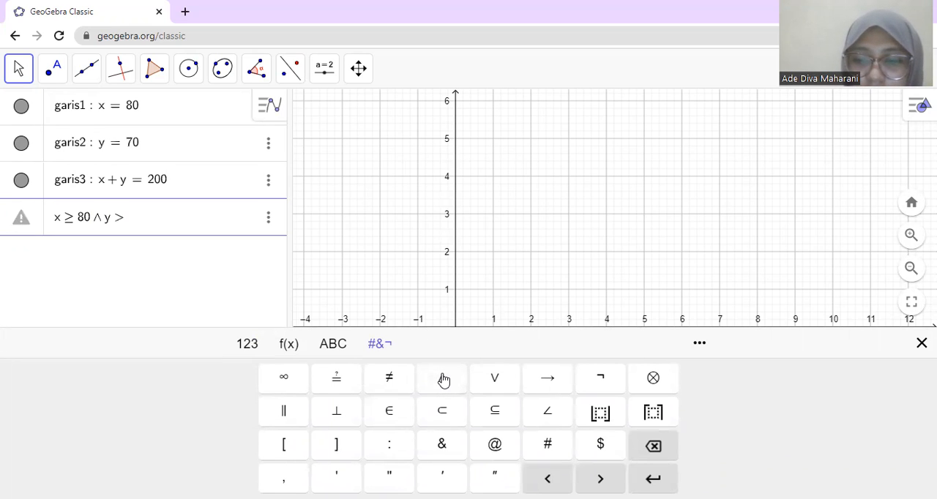
Step: Extend the combined inequality with the condition ∧ x + y ≤ 200
left_click(442, 378)
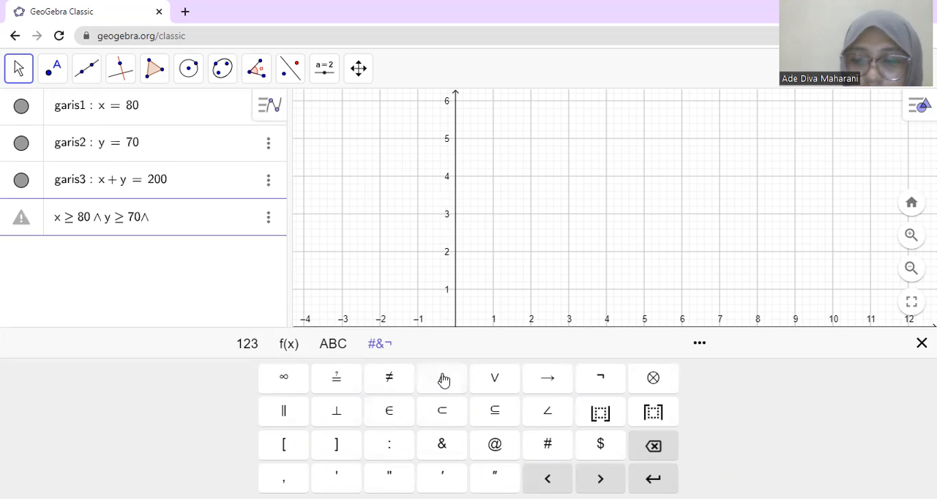
type("Y")
key("BackSpace")
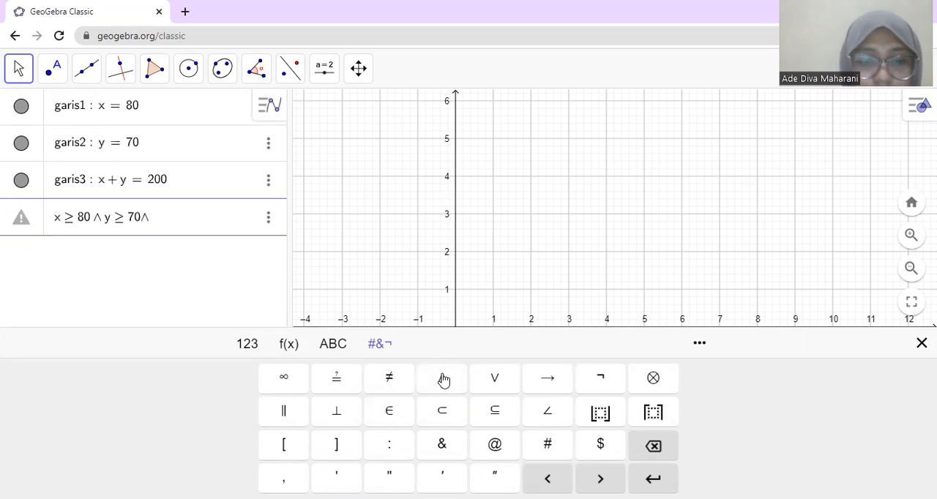
type("x+y")
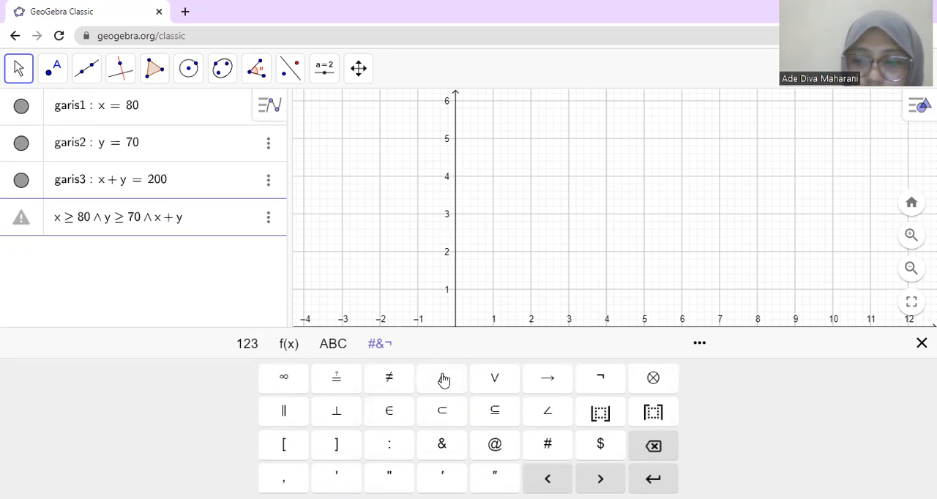
type("<=")
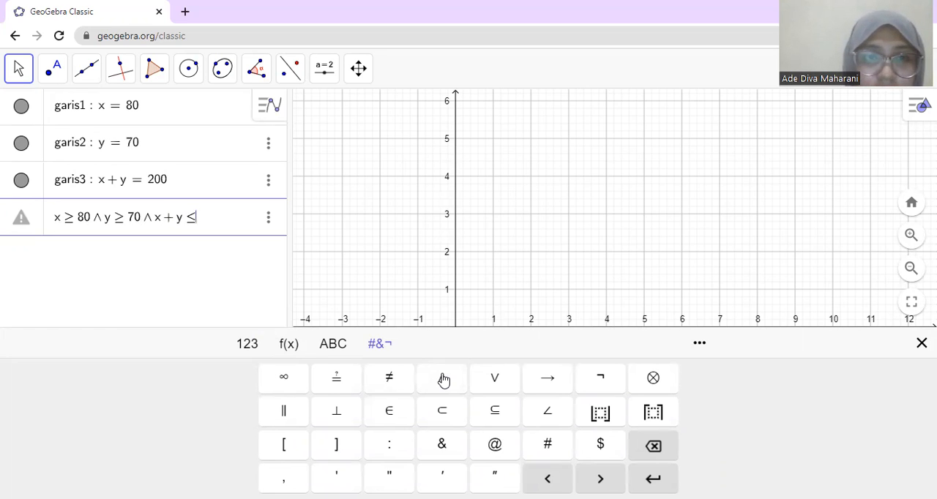
type("200")
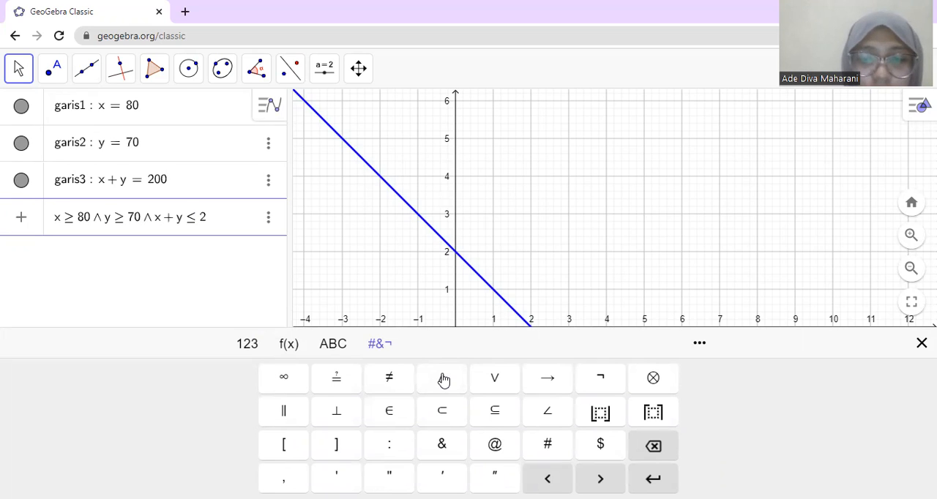
Step: Append the condition ∧ x ≥ 0 to the combined inequality
left_click(443, 379)
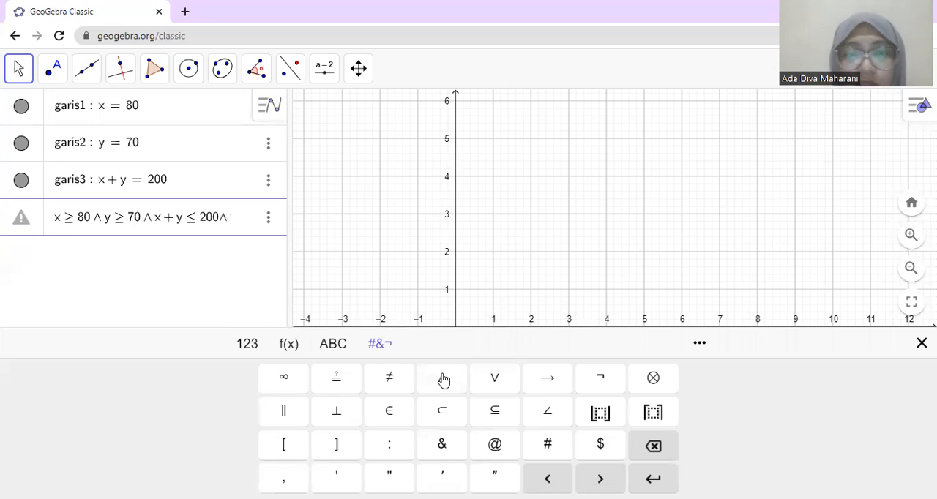
type("x")
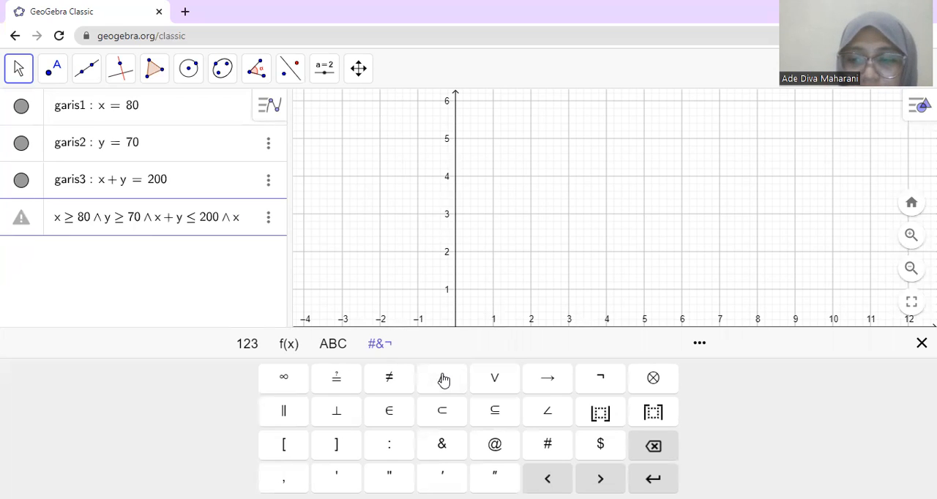
type(">=0")
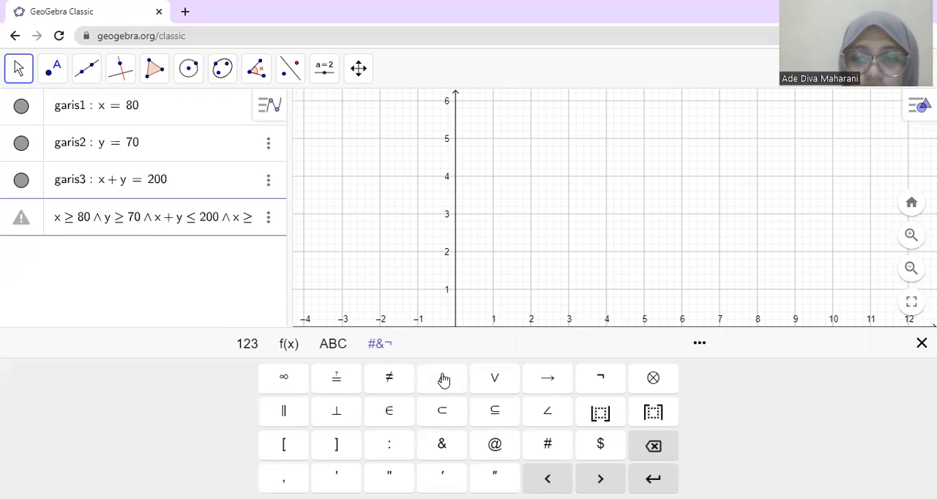
Step: Complete the combined inequality with the condition ∧ y ≥ 0 and confirm it
left_click(444, 379)
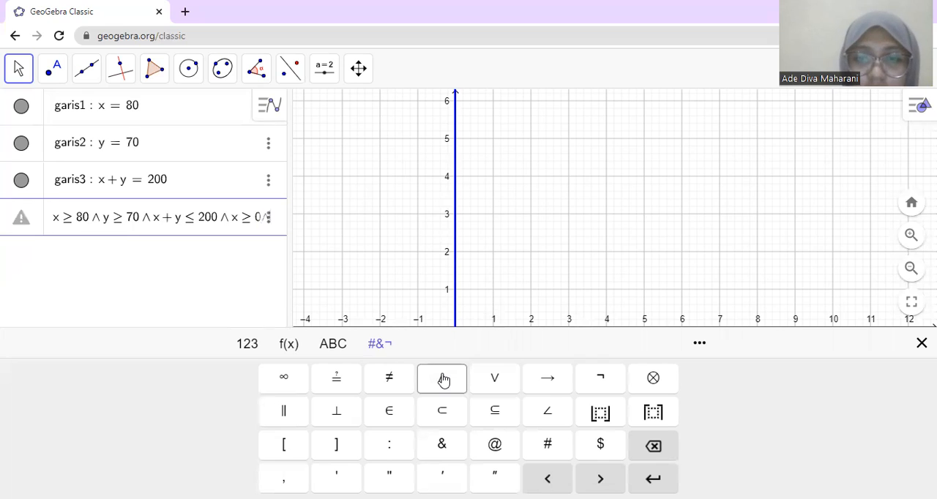
type("y>=")
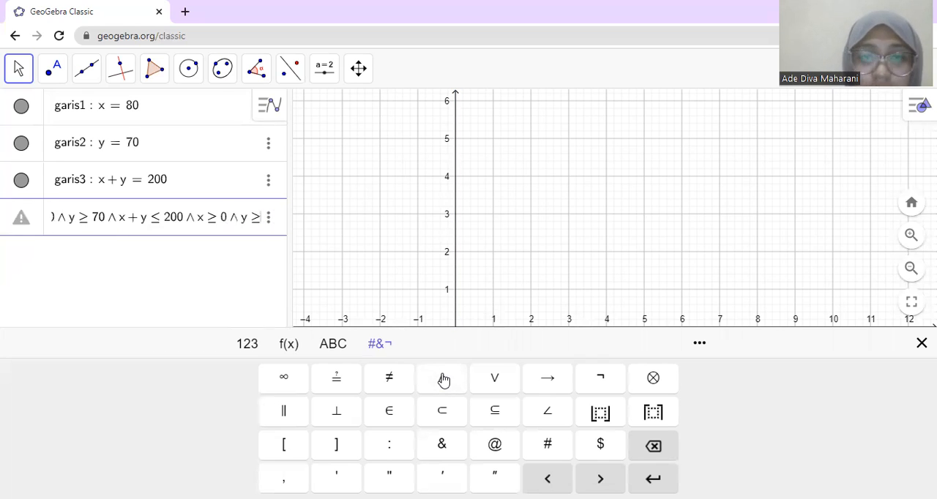
type("0")
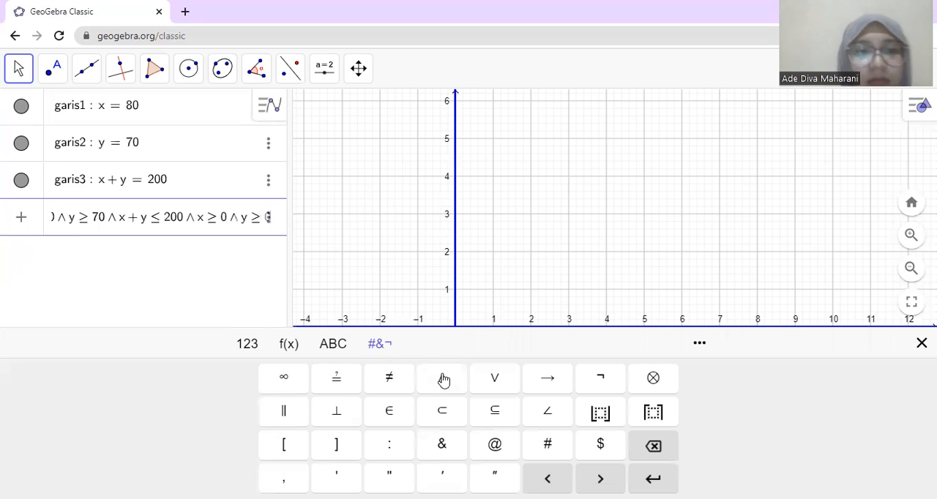
left_click(214, 267)
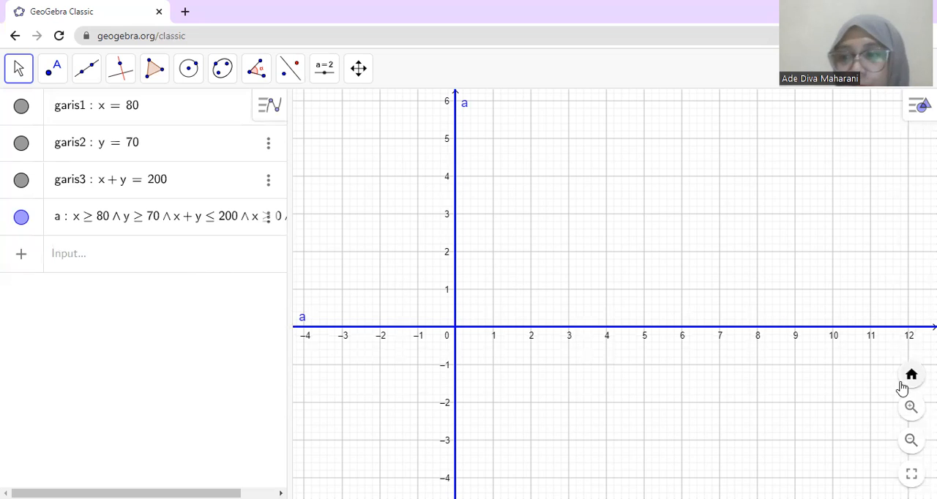
Step: Zoom out and pan the graph to examine the whole shaded feasible region with its three boundary lines
left_click(912, 441)
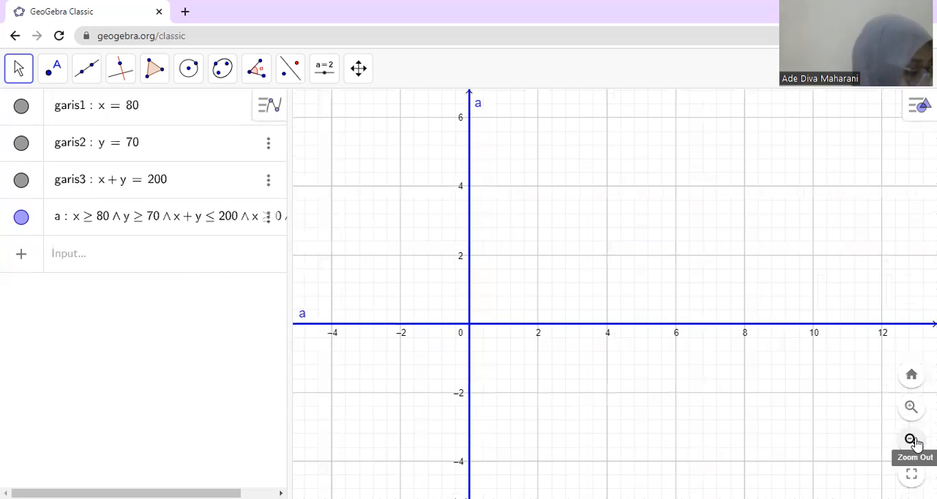
left_click(912, 441)
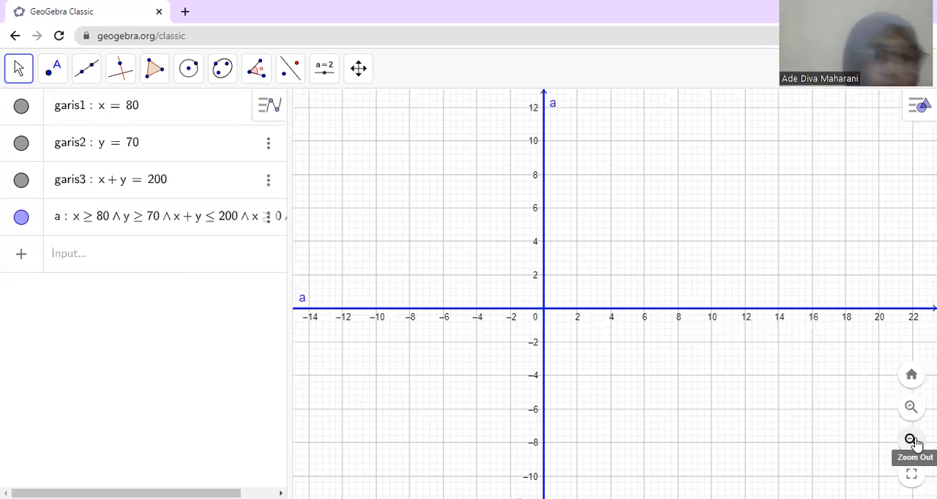
left_click(912, 441)
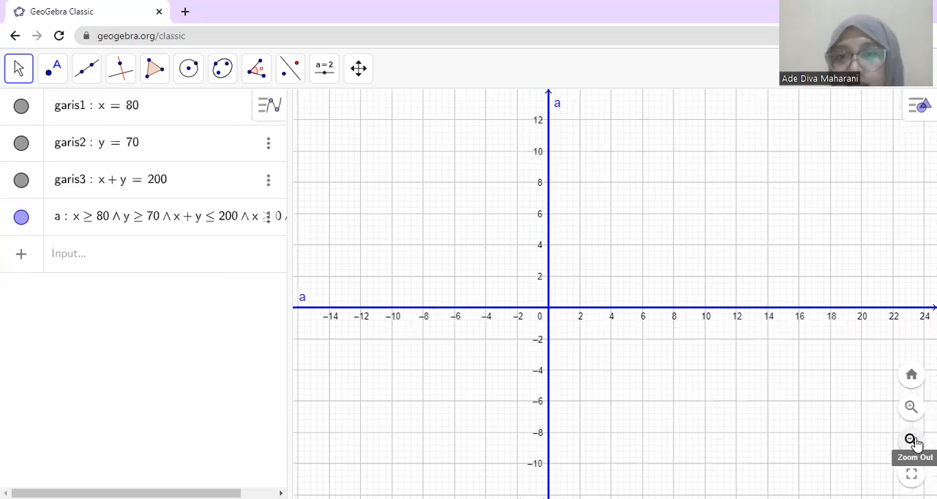
left_click(912, 441)
left_click(912, 441)
left_click(912, 441)
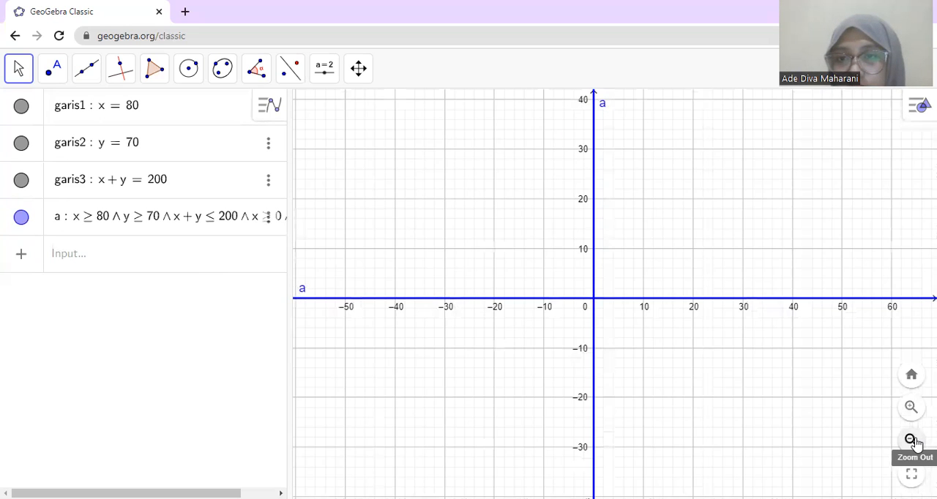
left_click(912, 440)
left_click(912, 441)
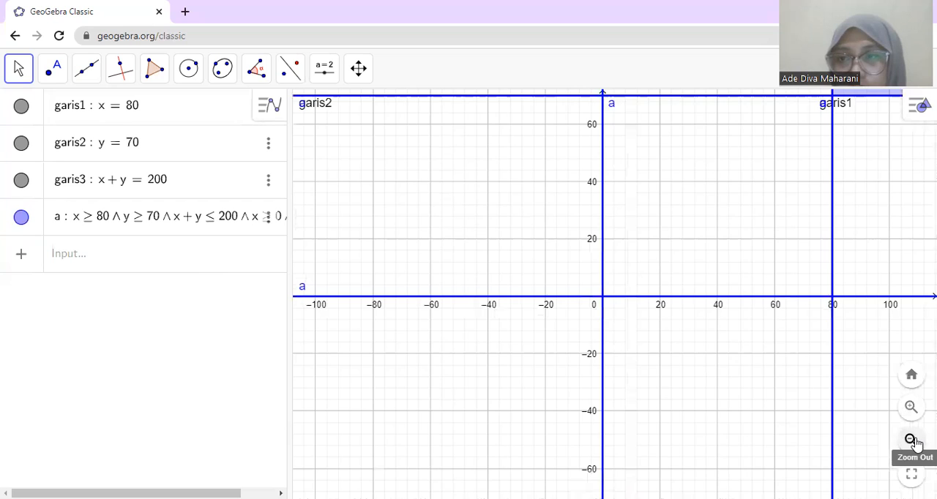
left_click(912, 441)
left_click(912, 441)
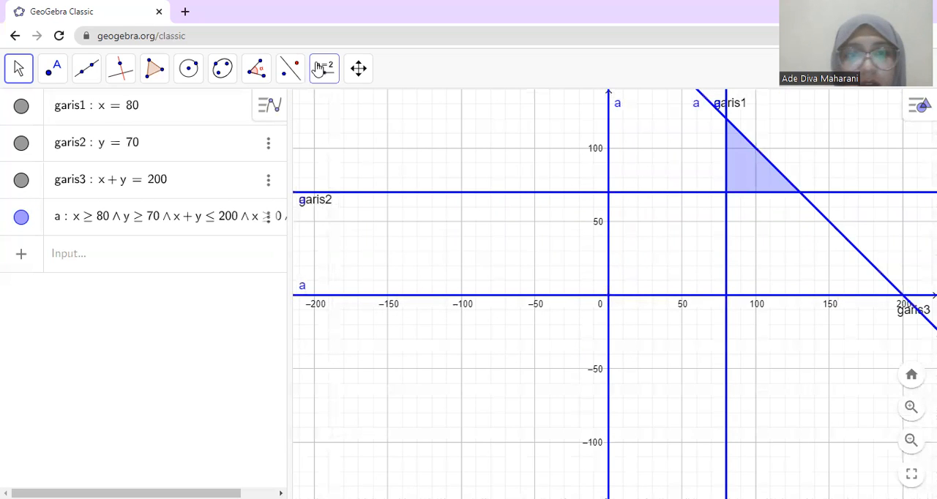
left_click(359, 69)
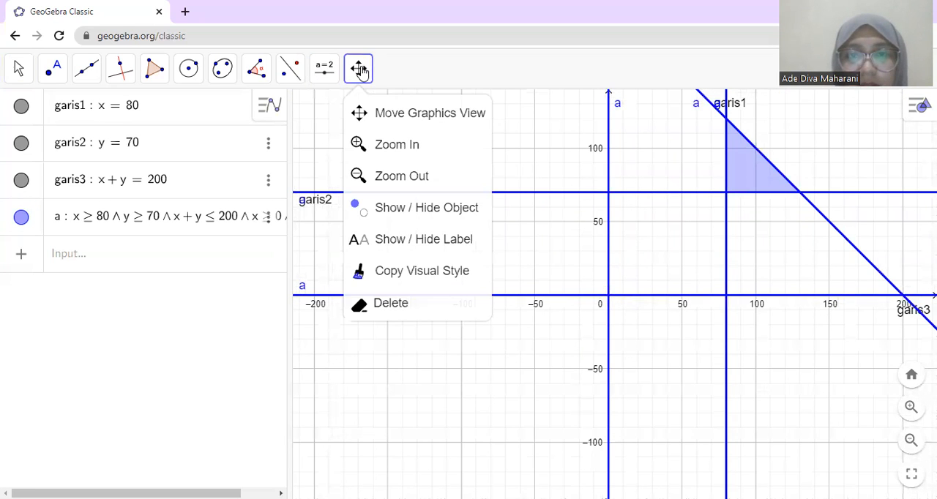
left_click(377, 117)
left_click_drag(419, 175, 317, 282)
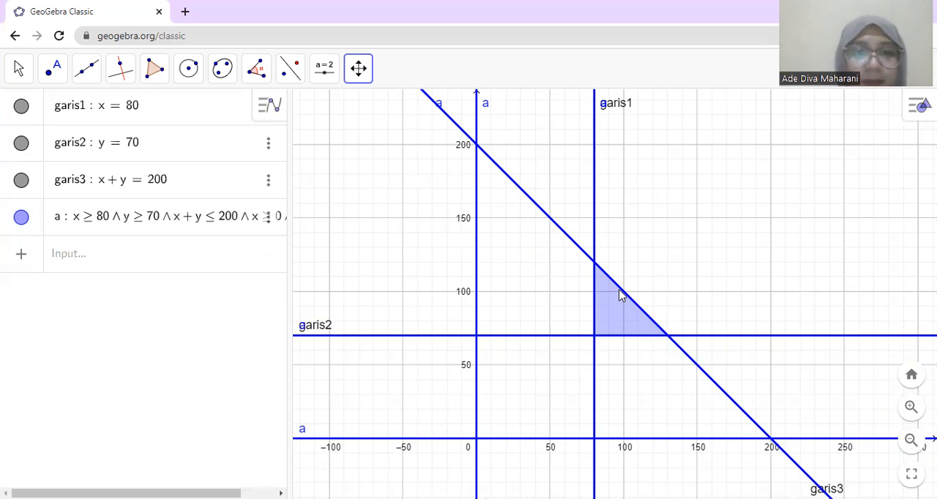
Step: Mark the feasible region's three corners with Intersect: garis1 with garis3, garis1 with garis2, and garis2 with garis3
left_click(144, 259)
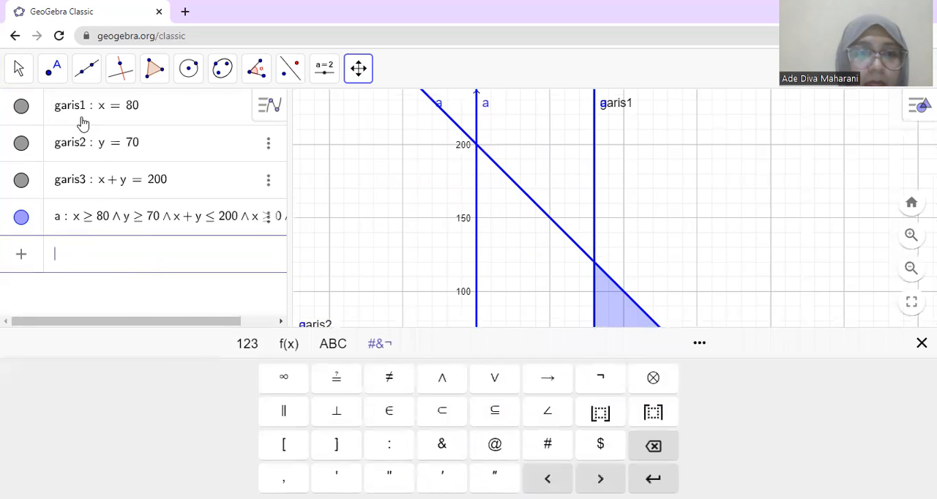
left_click(54, 73)
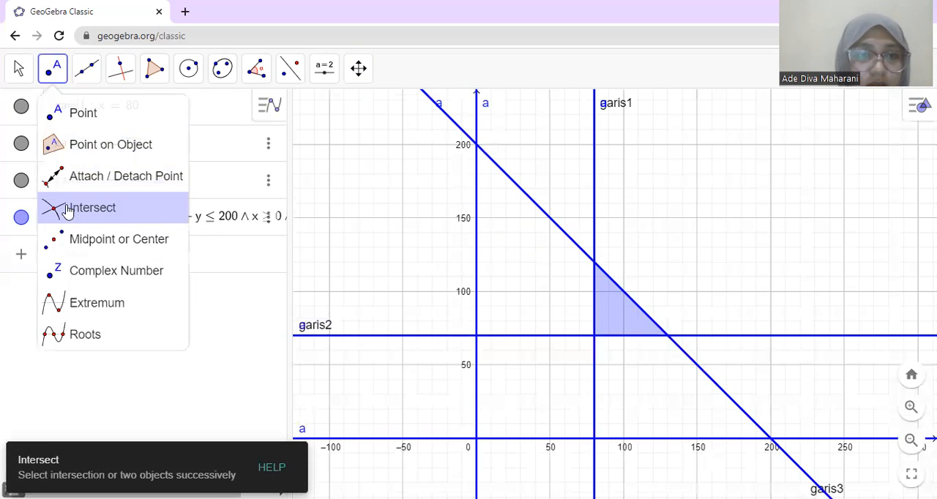
left_click(66, 208)
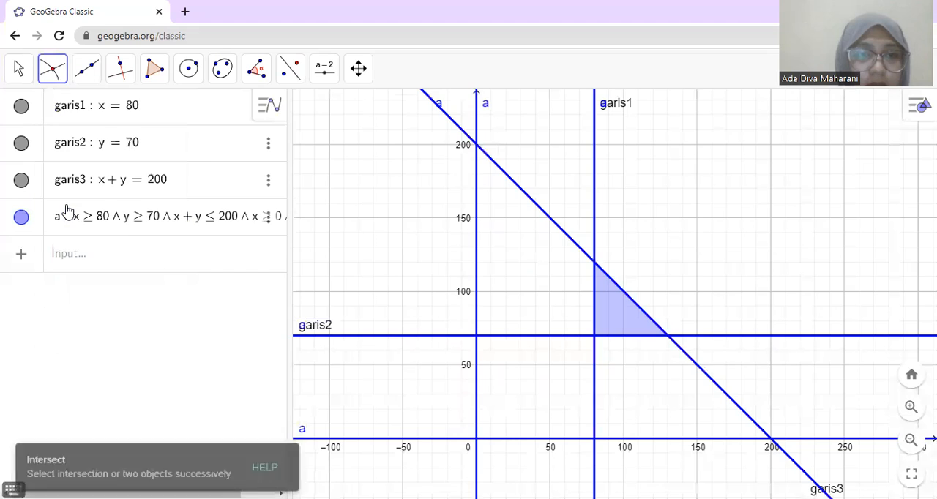
left_click(595, 264)
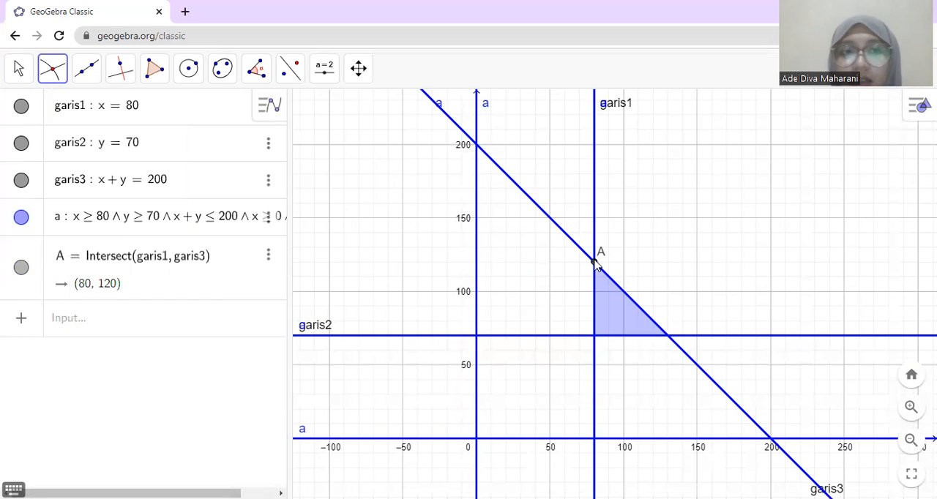
left_click(595, 337)
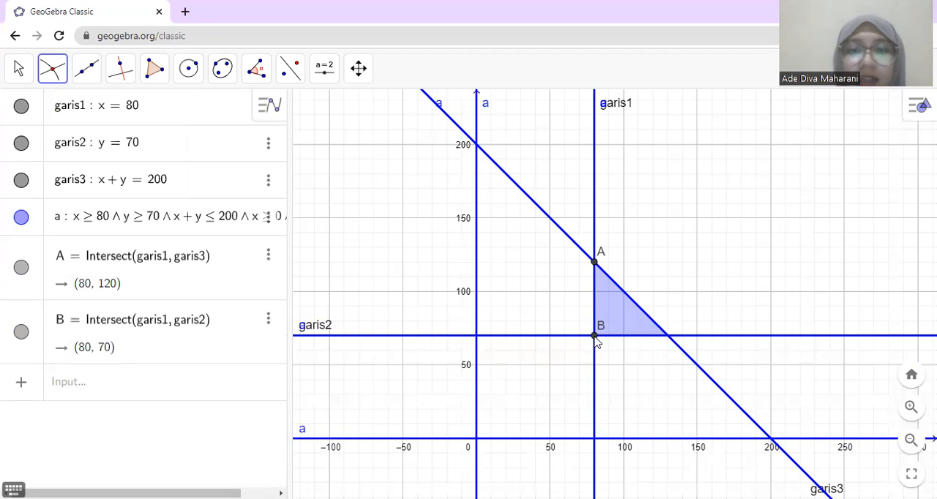
left_click(669, 338)
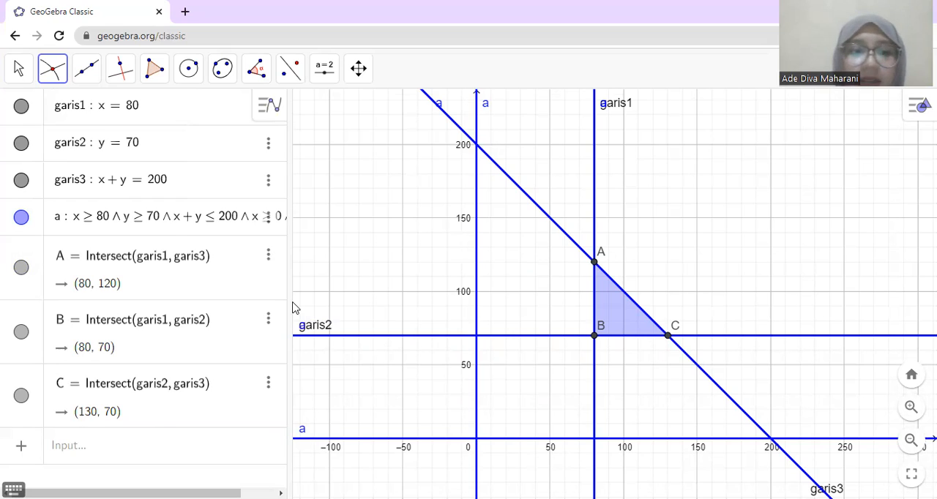
Step: Start the objective function on a new row with f(x, y) =
left_click(121, 451)
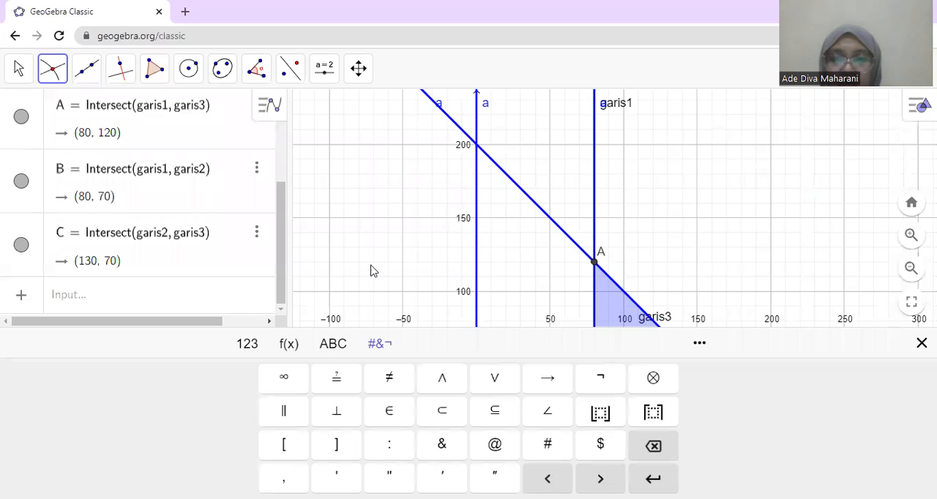
left_click(61, 295)
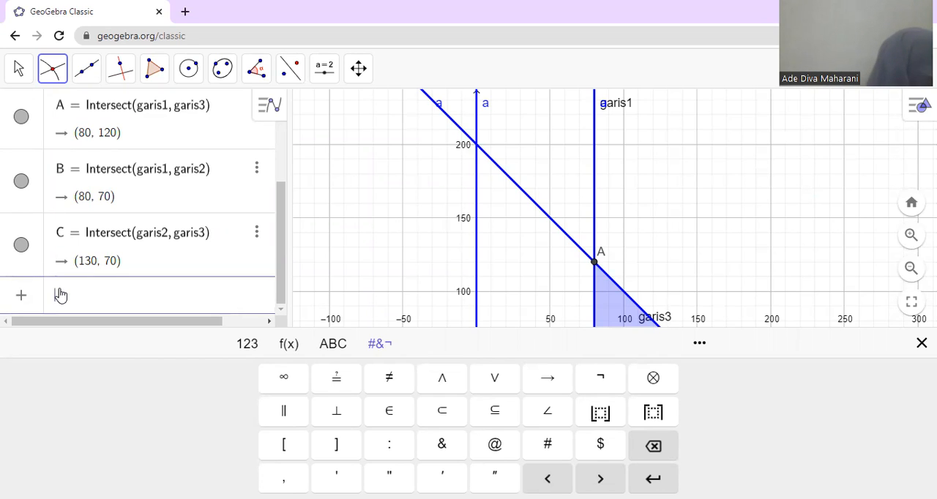
type("f")
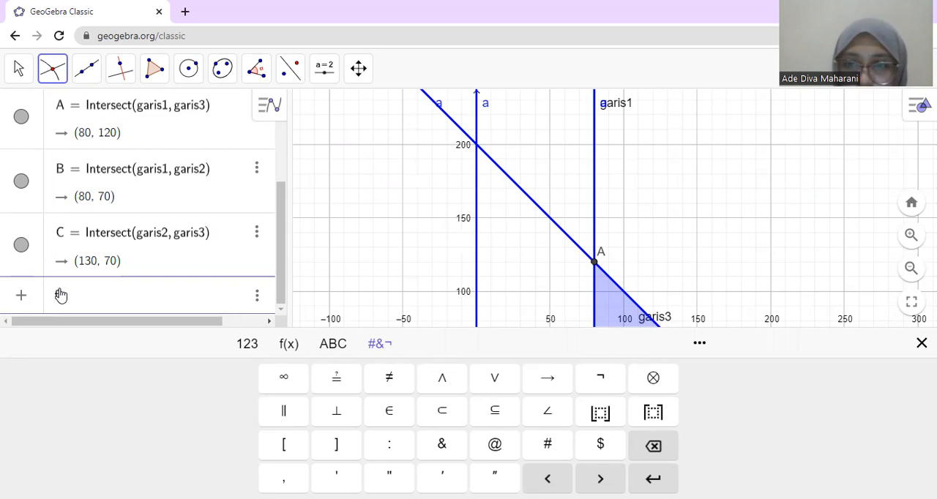
left_click(922, 344)
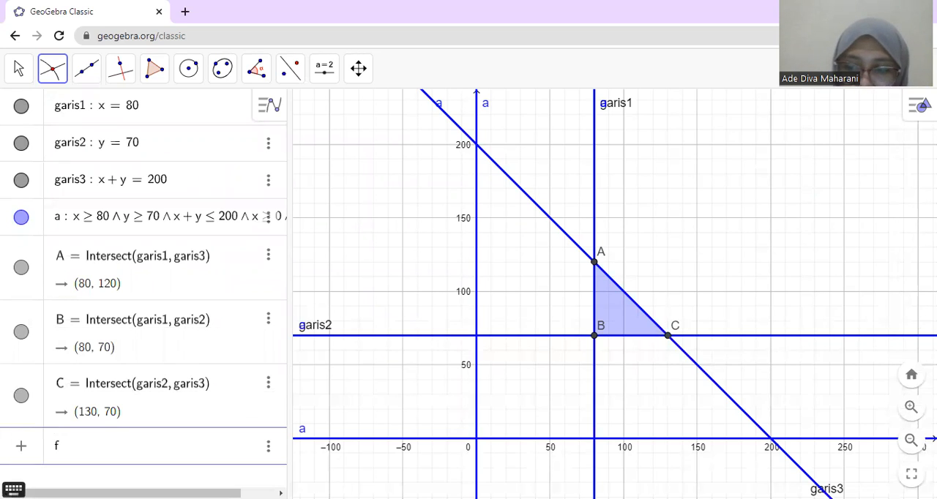
type("(x, y")
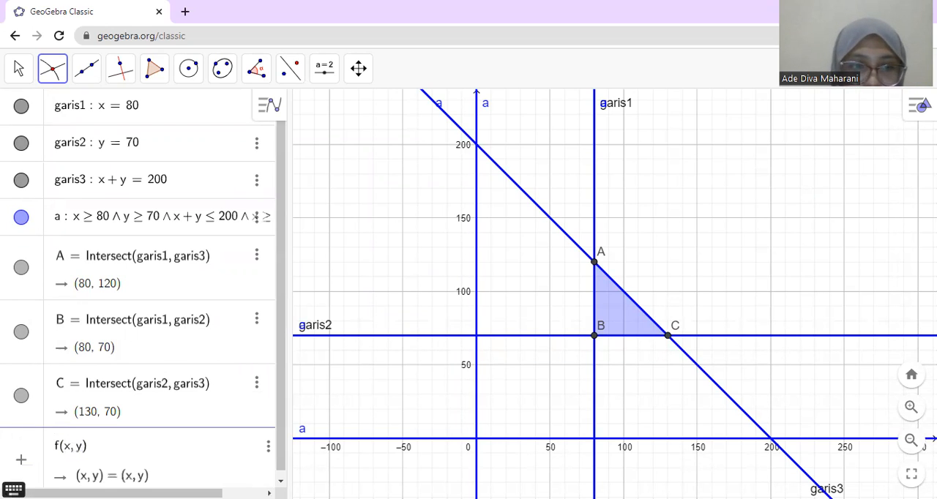
key("Right")
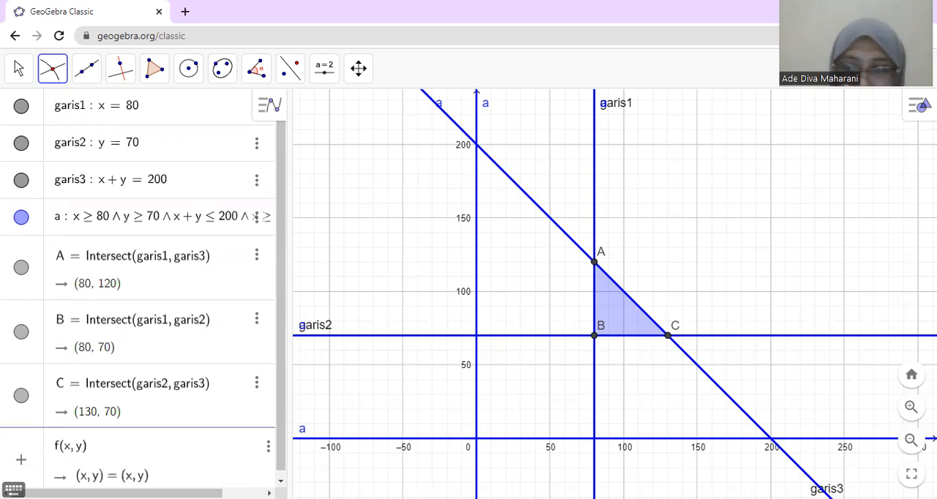
type("= ")
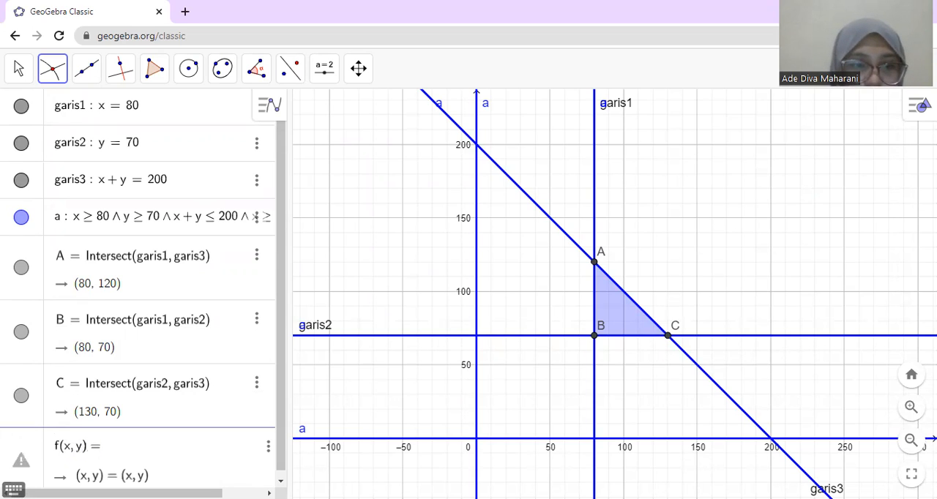
type("1000")
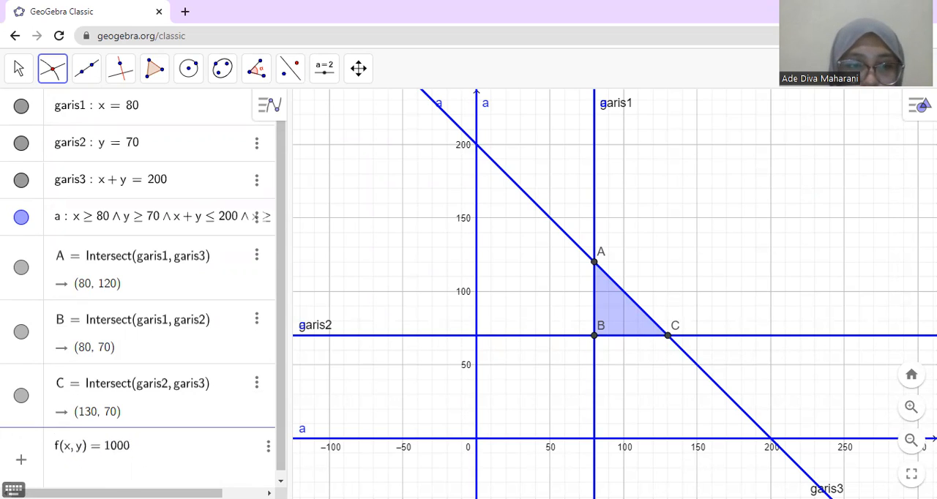
Step: Enter 100000x as the first term of the objective function, without a thousands separator
key("BackSpace")
type(".000")
key("BackSpace")
key("BackSpace")
key("BackSpace")
key("BackSpace")
type("0000x ")
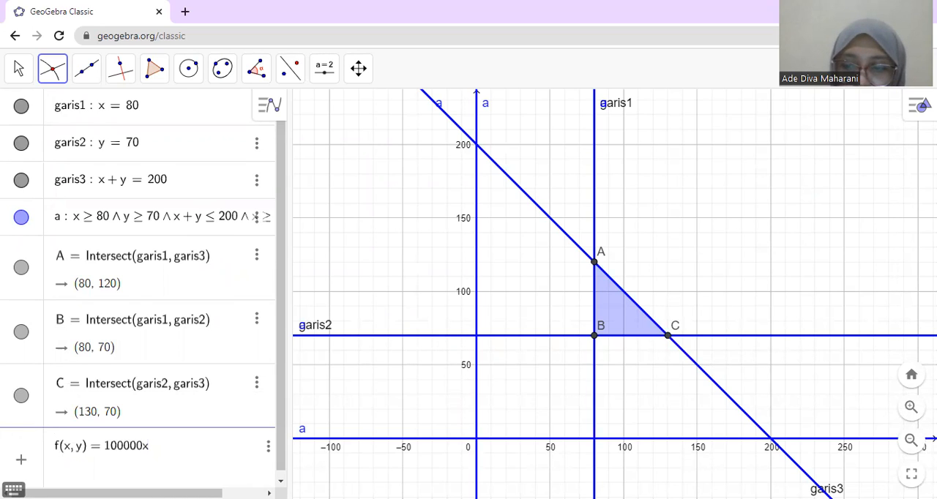
type("+")
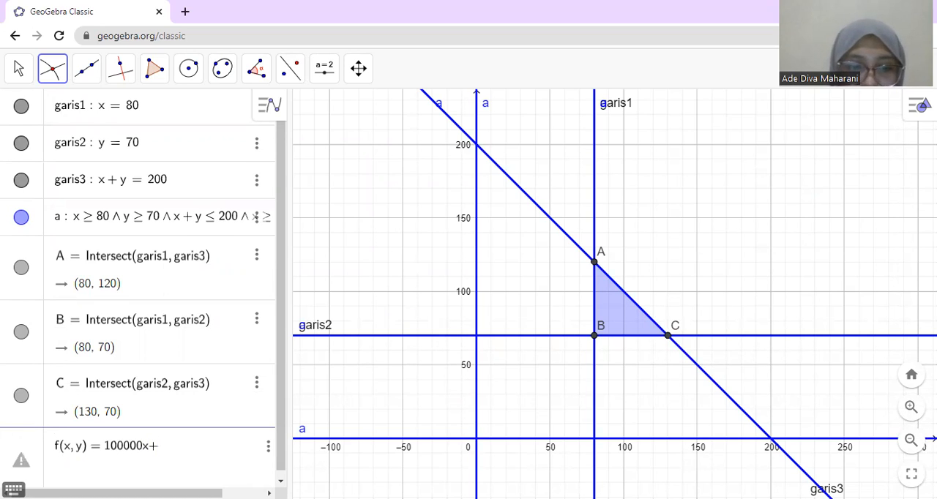
type(" 140")
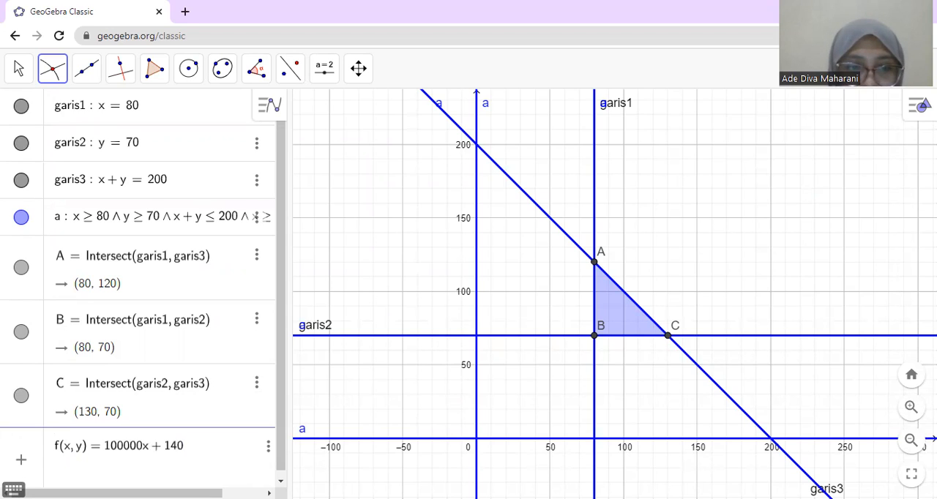
type("000y")
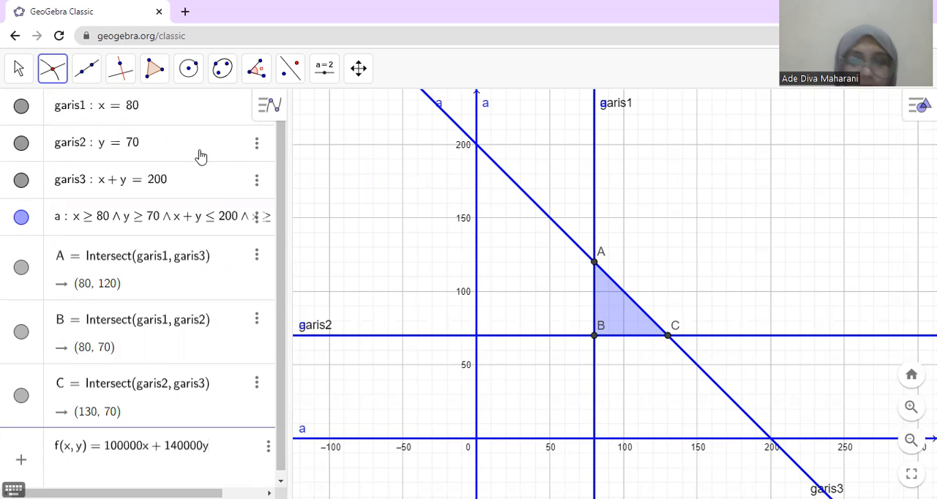
Step: Complete the objective function with the term + 140000y and confirm it
key("Return")
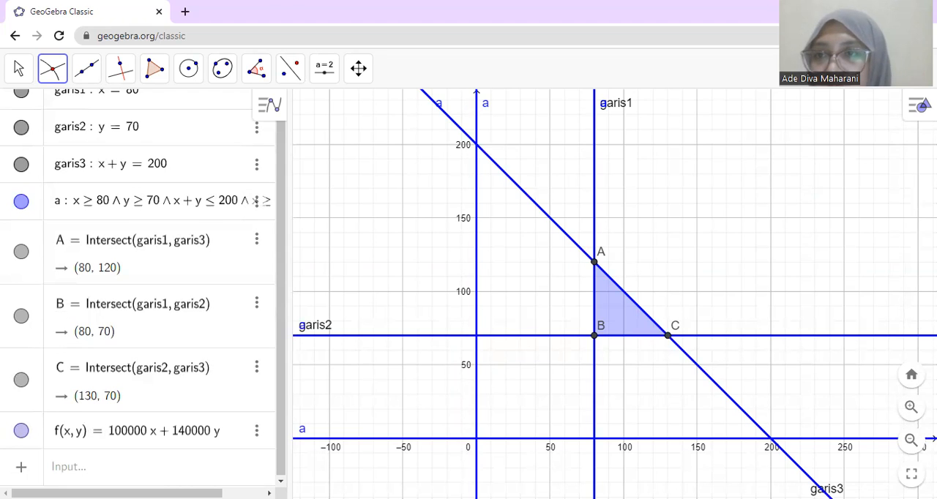
Step: Add the Spreadsheet view beside the graph
left_click(916, 104)
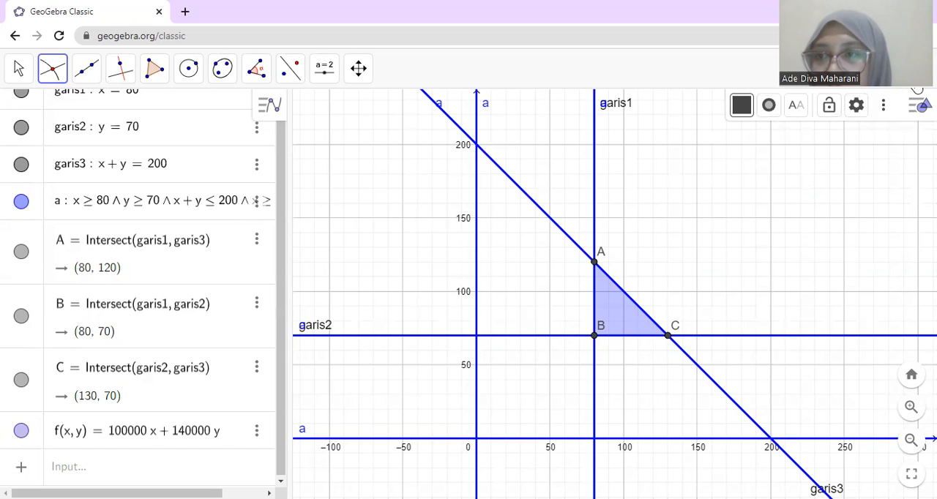
left_click(919, 68)
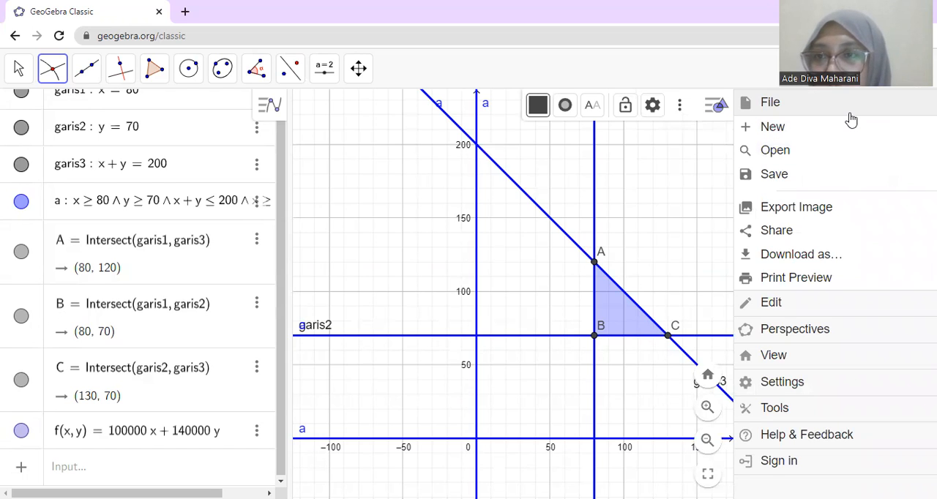
left_click(910, 93)
left_click(885, 106)
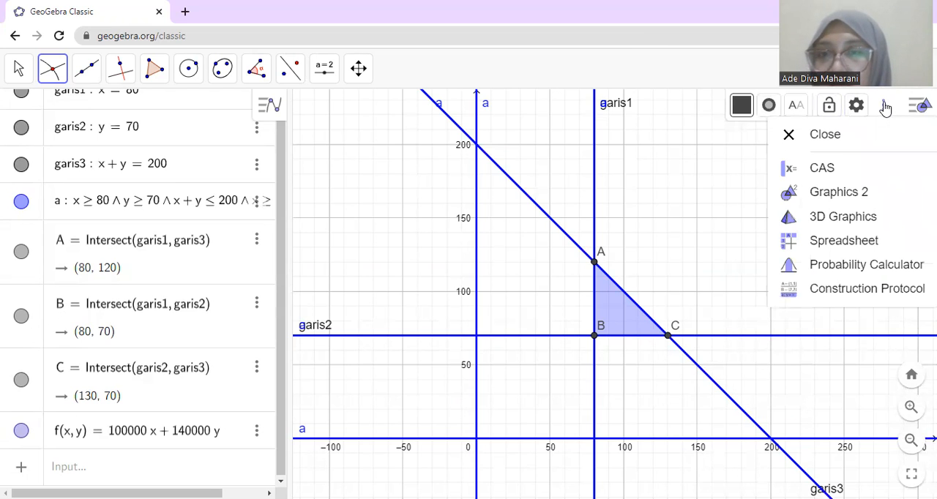
left_click(834, 250)
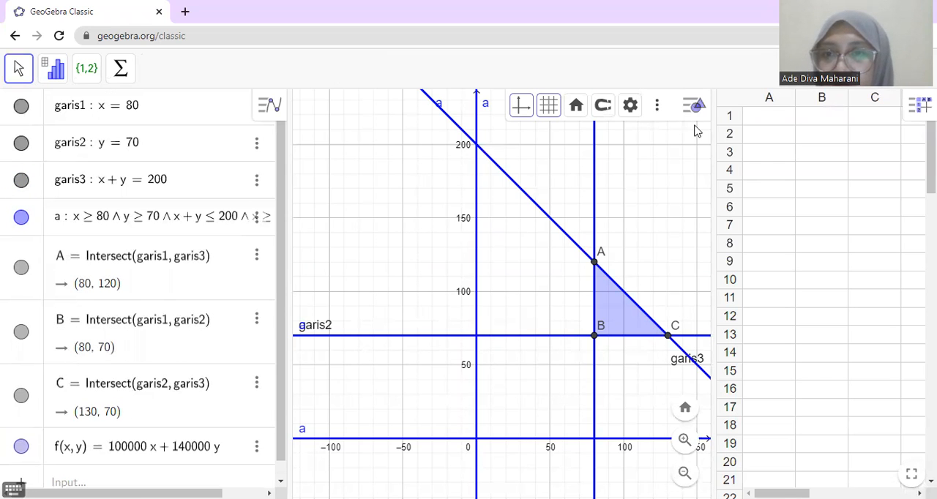
Step: Enter the column headings titik in cell A1 and f(x,y) in cell B1 of the spreadsheet
left_click(764, 125)
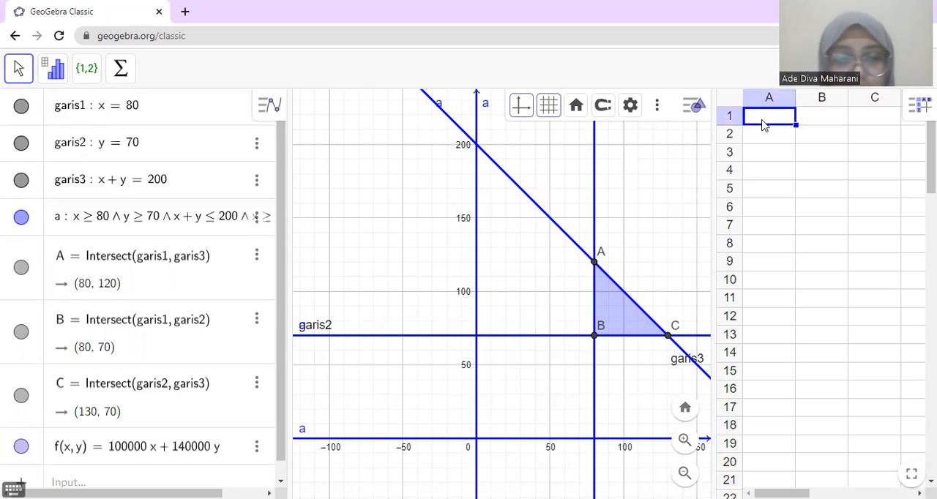
type("titik")
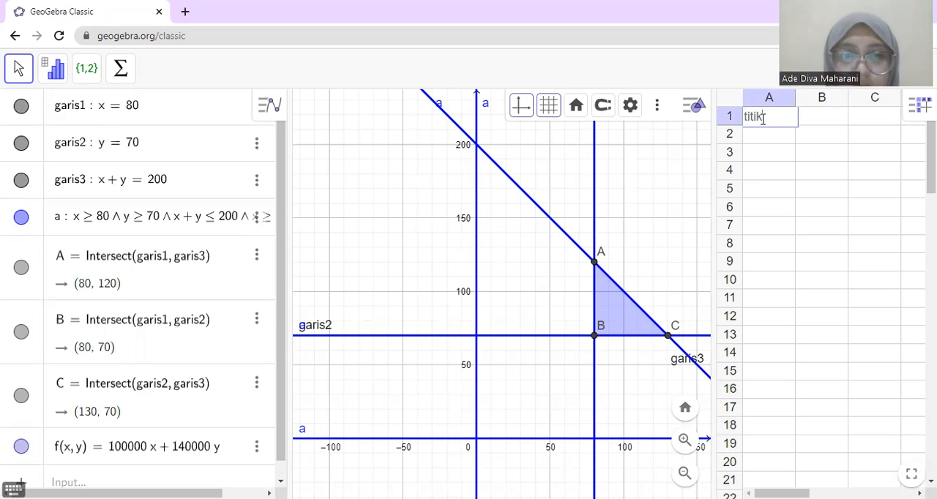
left_click(811, 127)
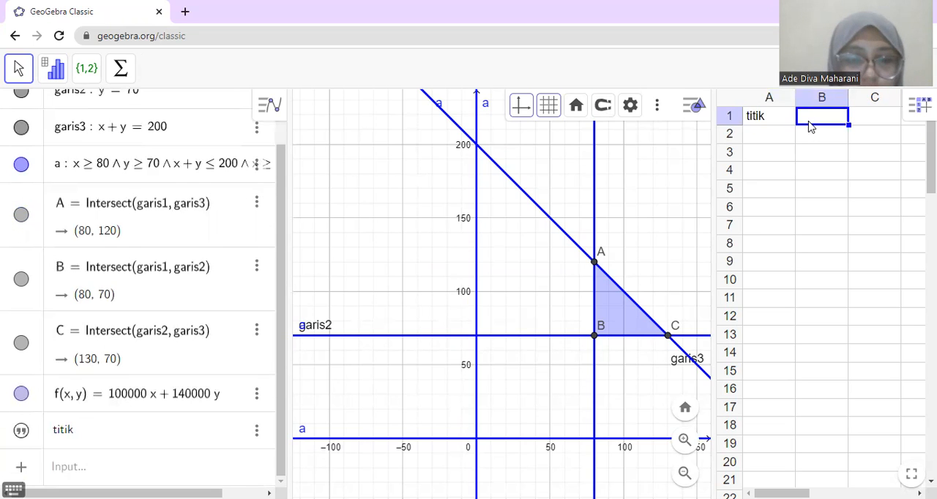
type("f")
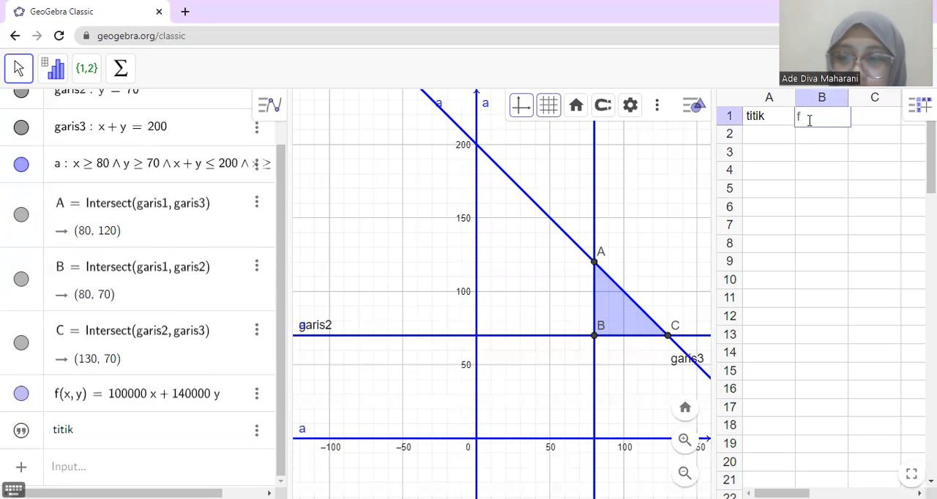
type("(")
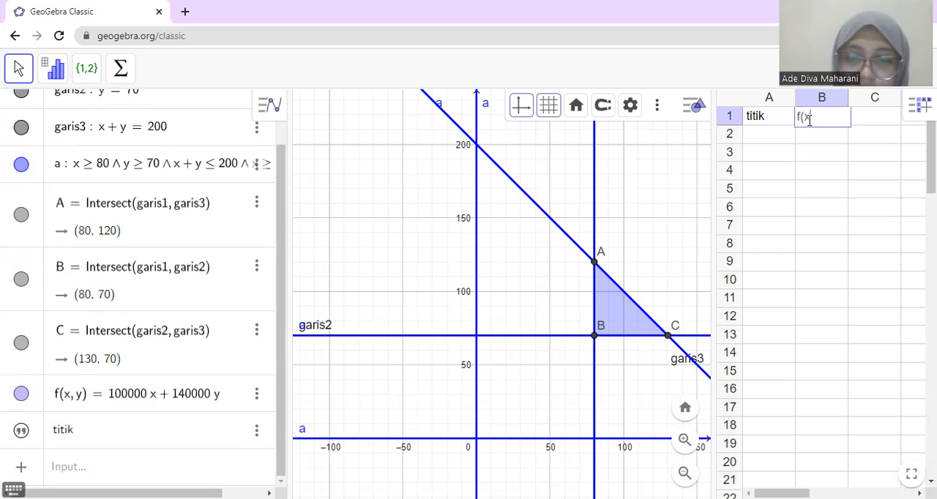
type("x,y")
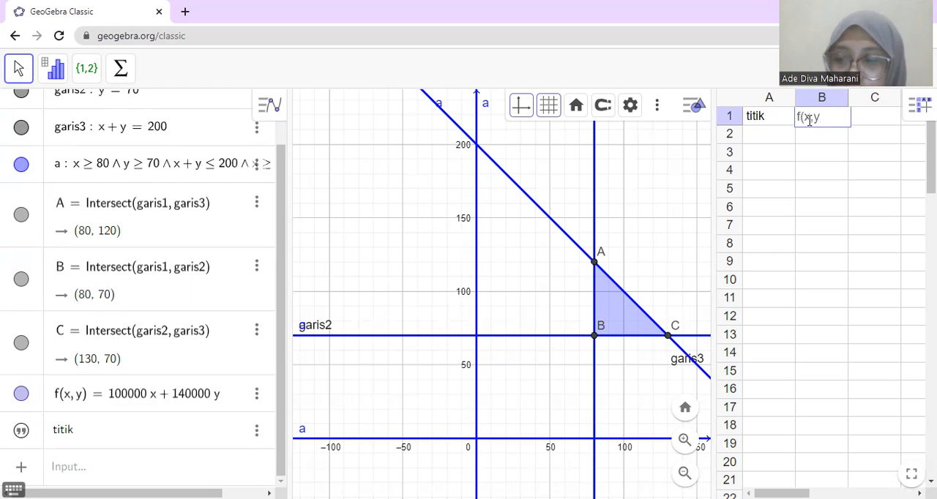
type(")")
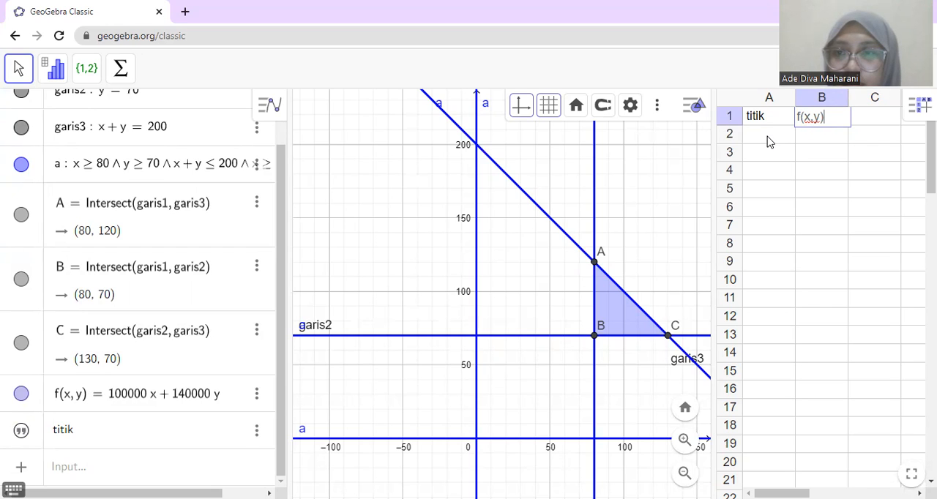
key("Return")
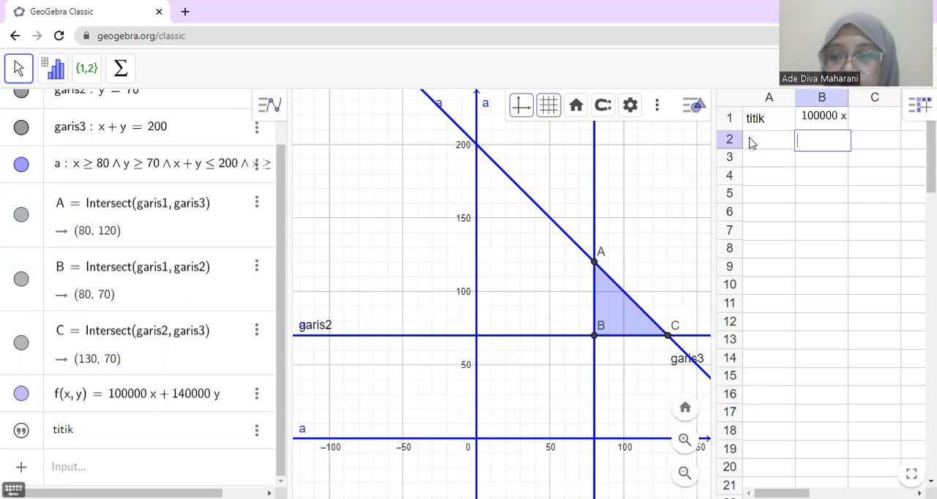
Step: Enter the first corner point (80,120) in cell A2
left_click(751, 144)
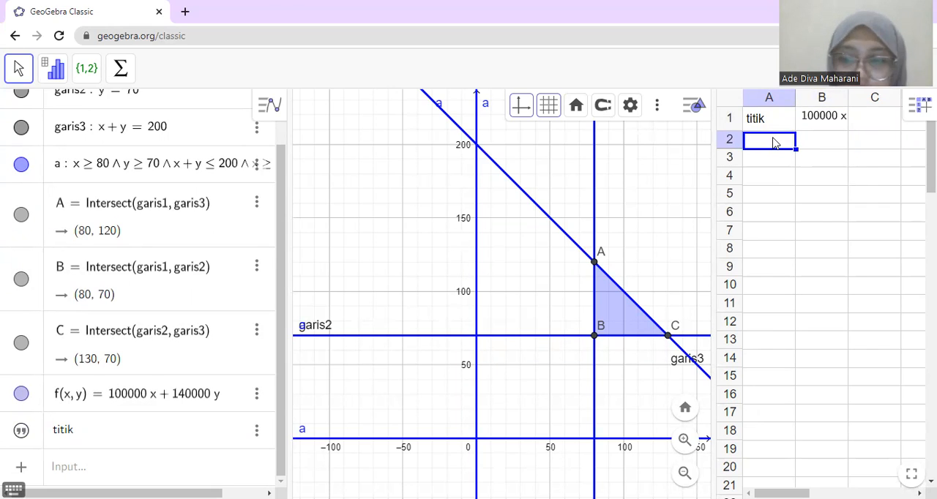
type("(")
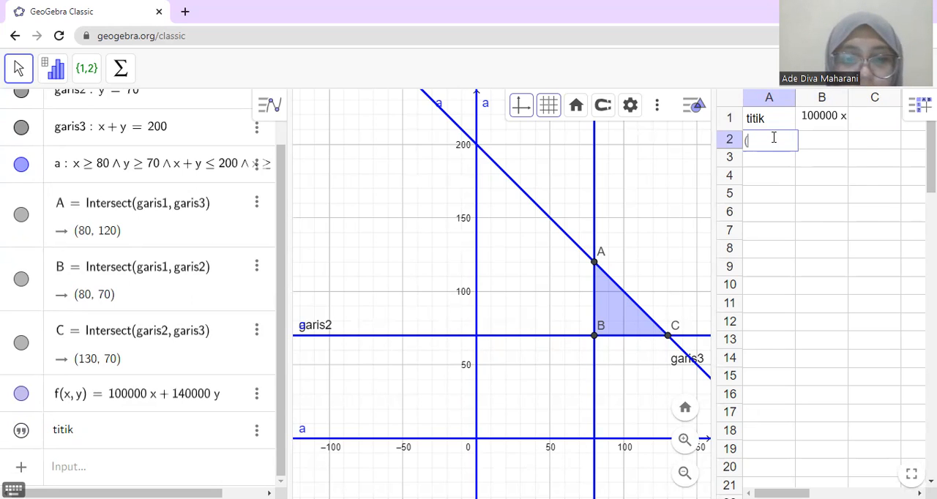
type("80")
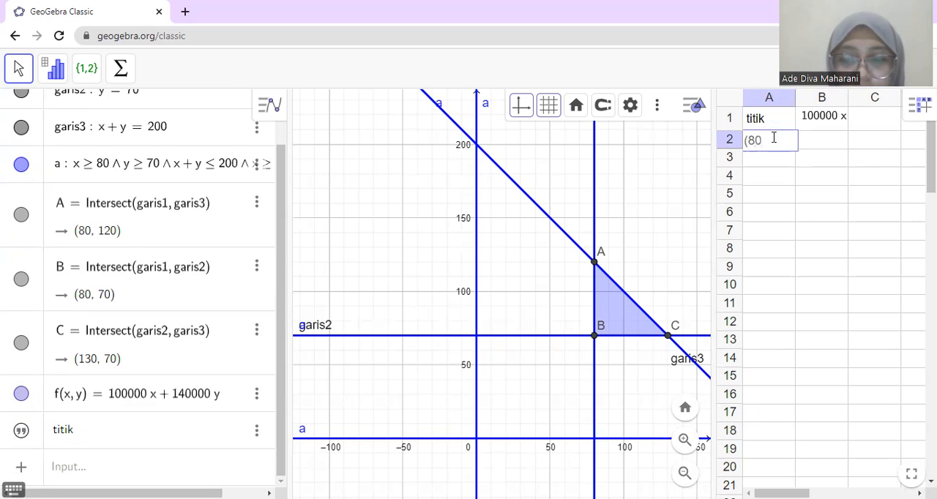
type(",120")
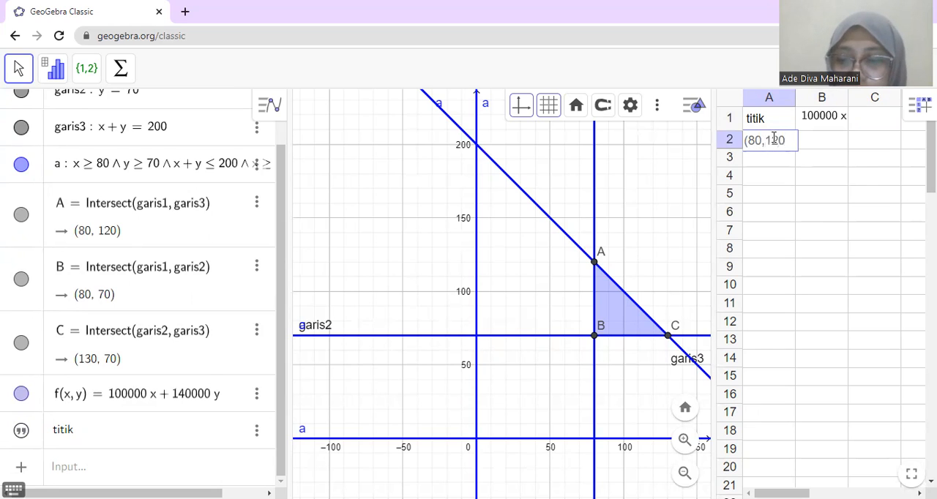
type(")")
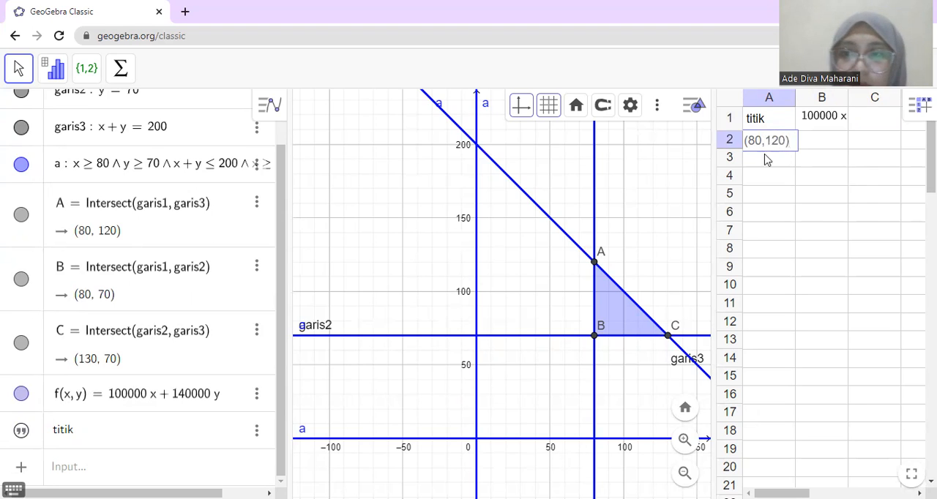
key("Return")
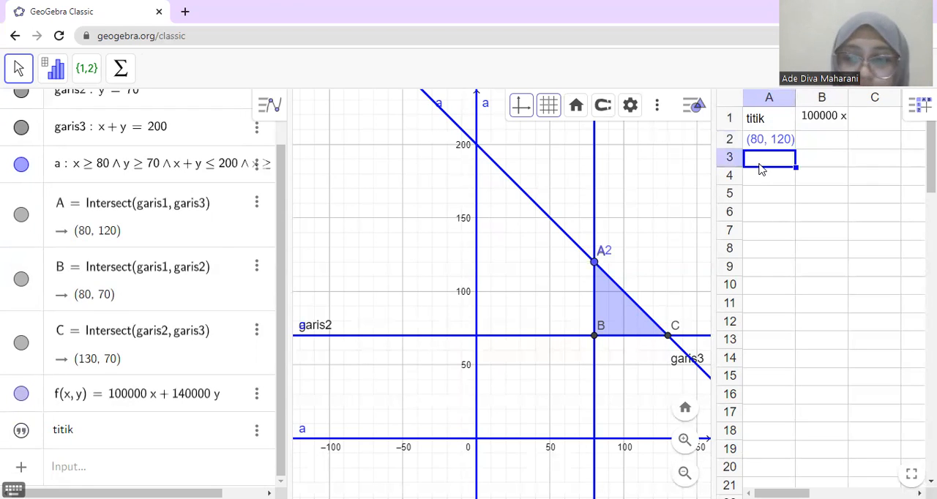
Step: Enter the second corner point (80,70) in cell A3
type("(80")
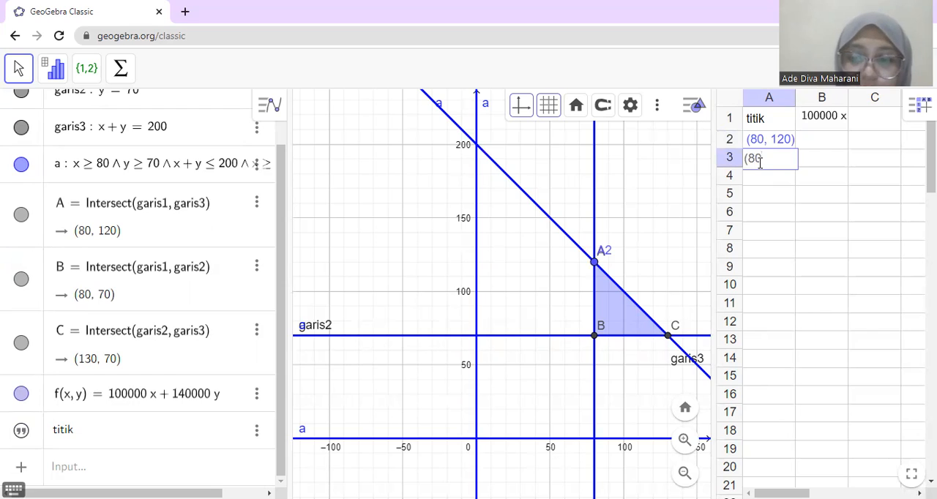
type(",70)")
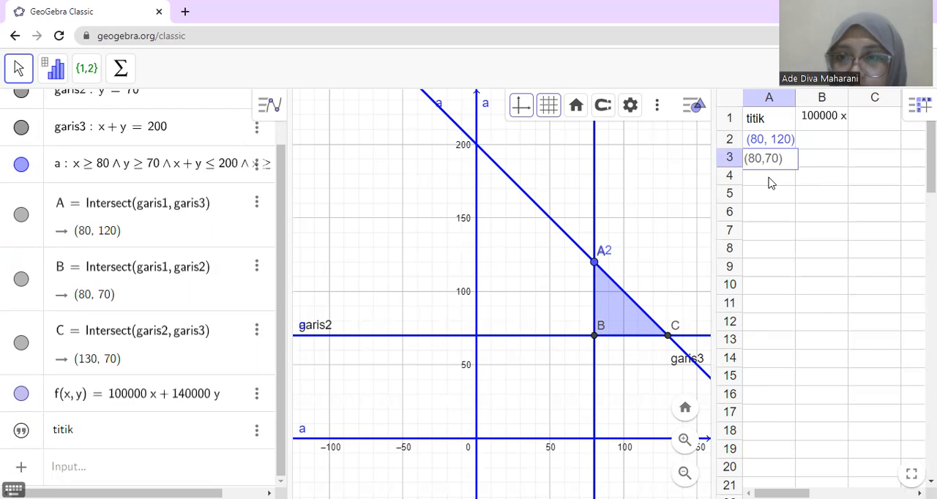
key("Return")
Step: Enter the third corner point (130,70) in cell A4 and confirm it
left_click(769, 176)
type("(130,7")
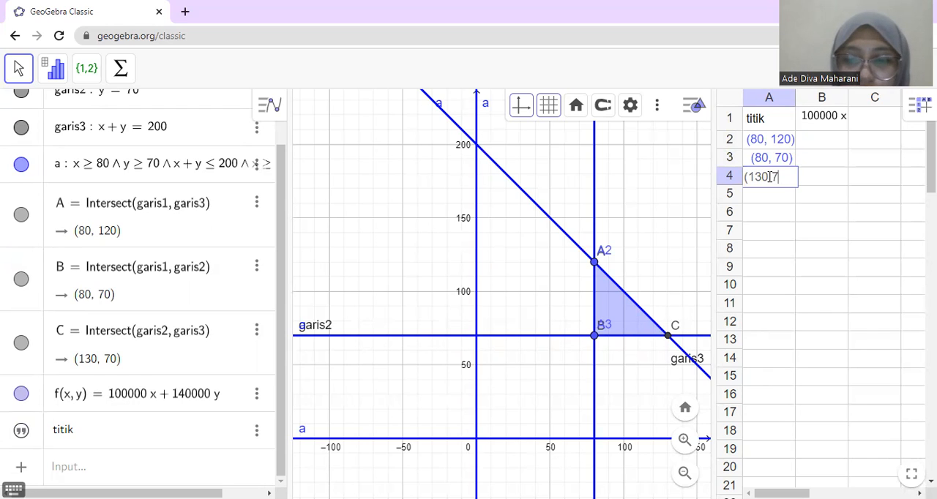
type("0)")
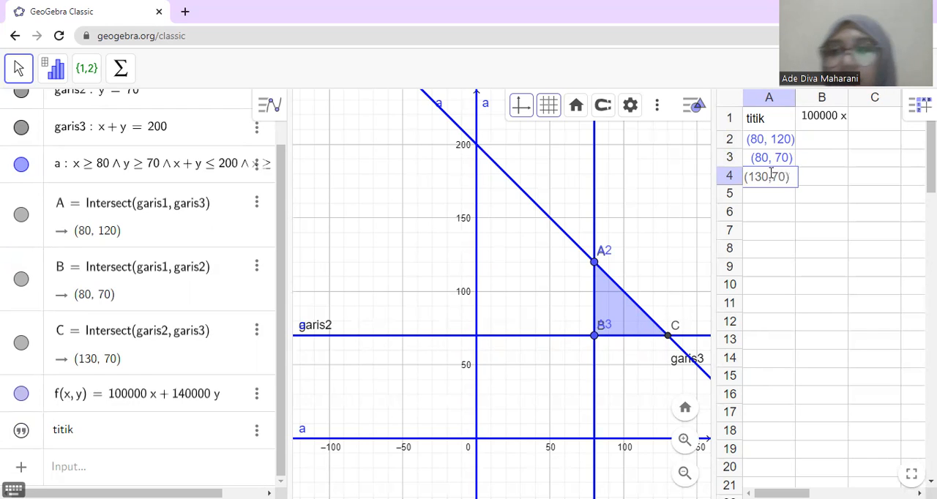
left_click(810, 142)
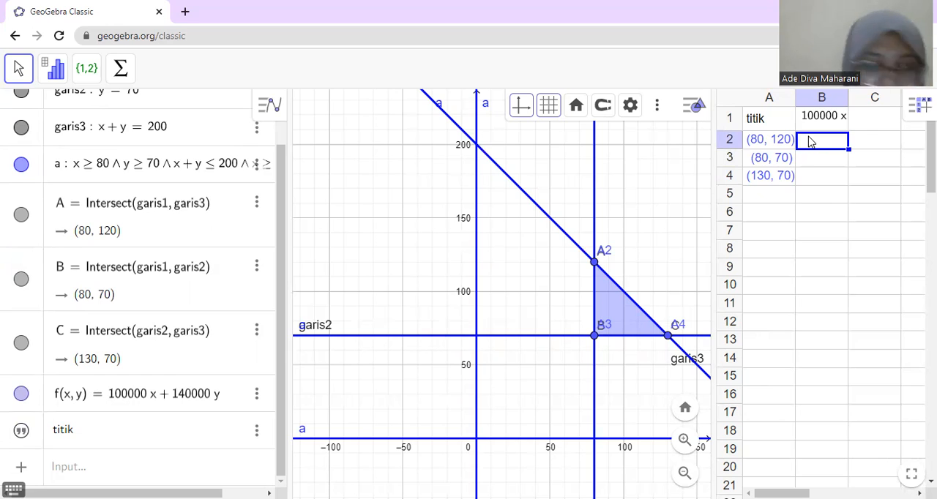
Step: Evaluate the objective function at corner point A by entering f(A) in cell B2
double_click(811, 141)
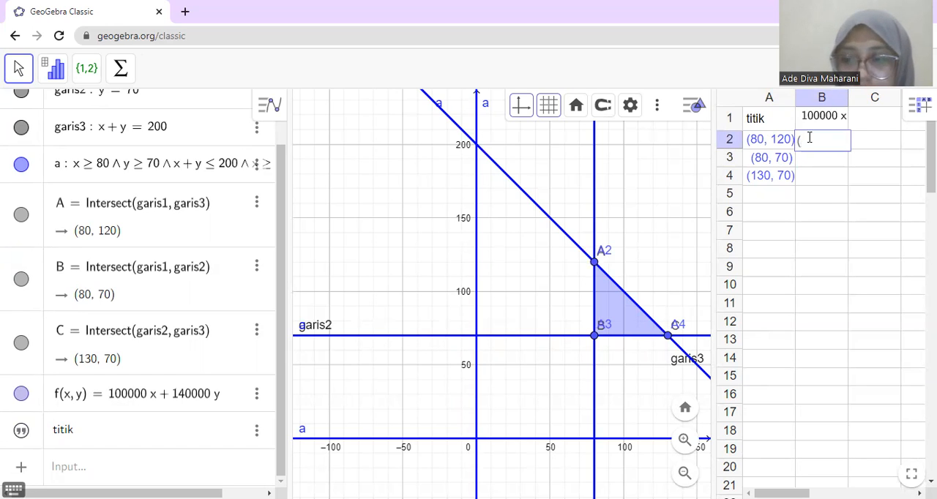
type("f")
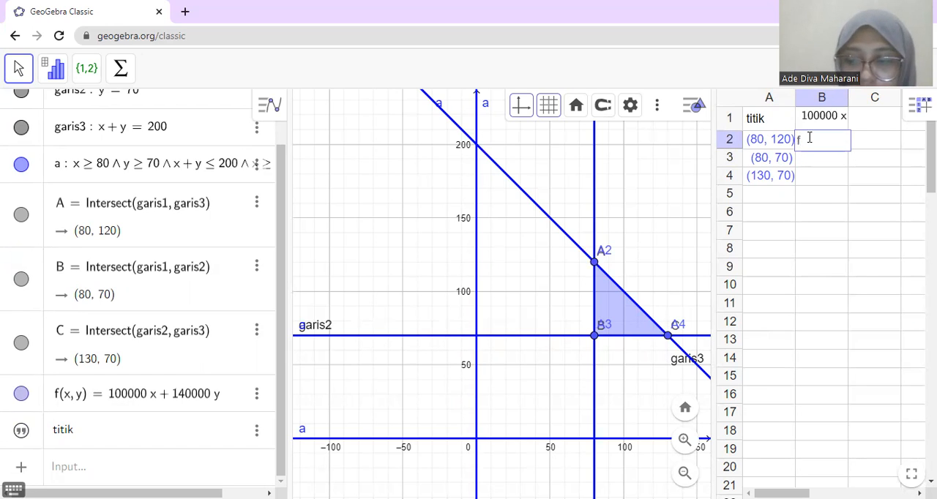
type("(A")
type(")")
key("Return")
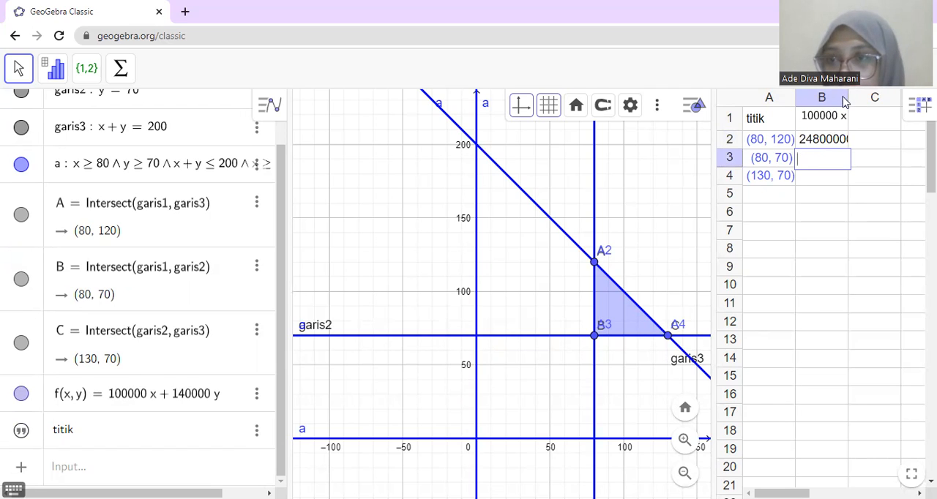
Step: Try widening column B of the spreadsheet and undo the entry in cell B2
left_click_drag(848, 99, 883, 109)
left_click(883, 115)
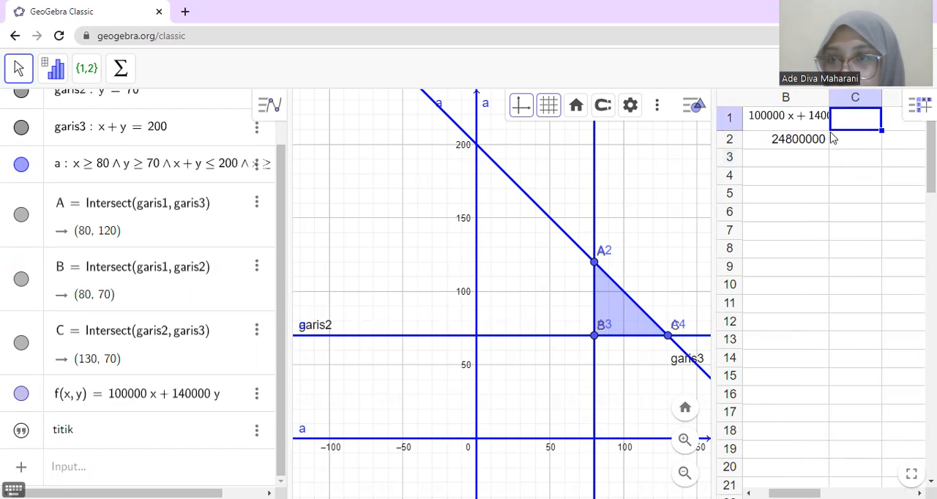
left_click(788, 139)
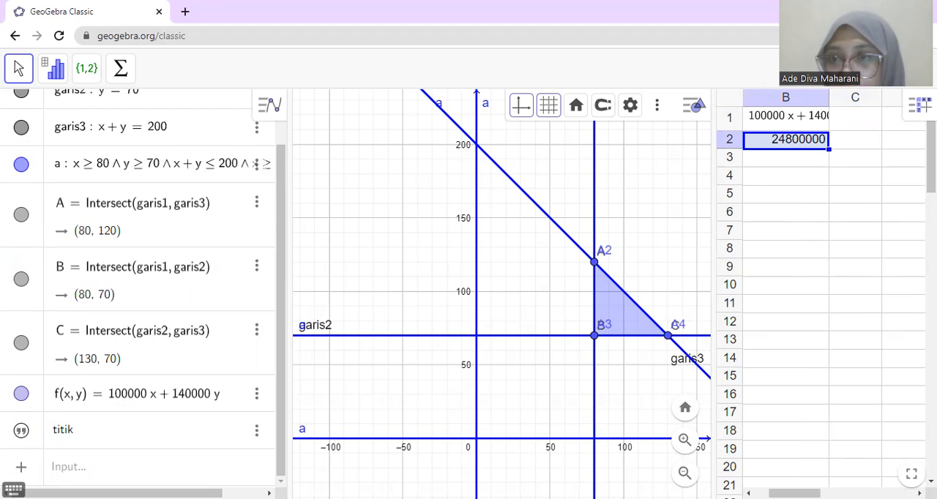
key("ctrl+z")
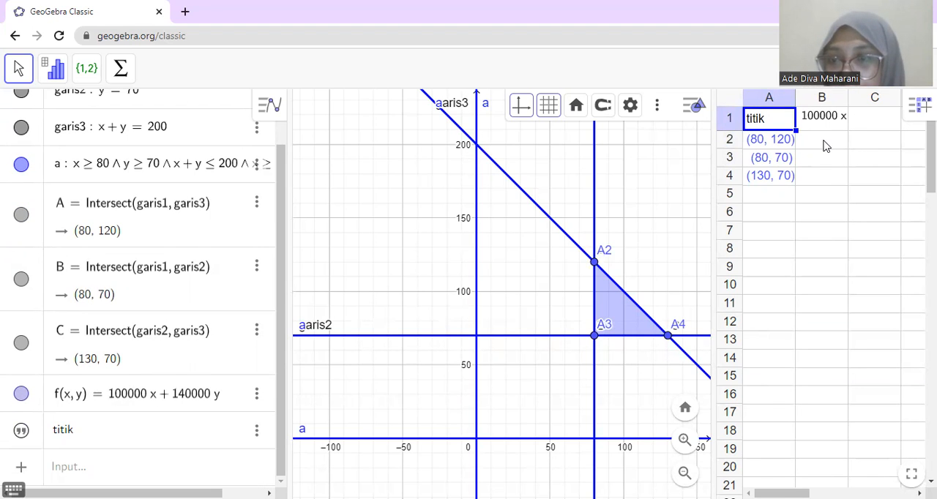
Step: Enter the formula f(A) in cell B2 beside the point (80, 120)
left_click(823, 161)
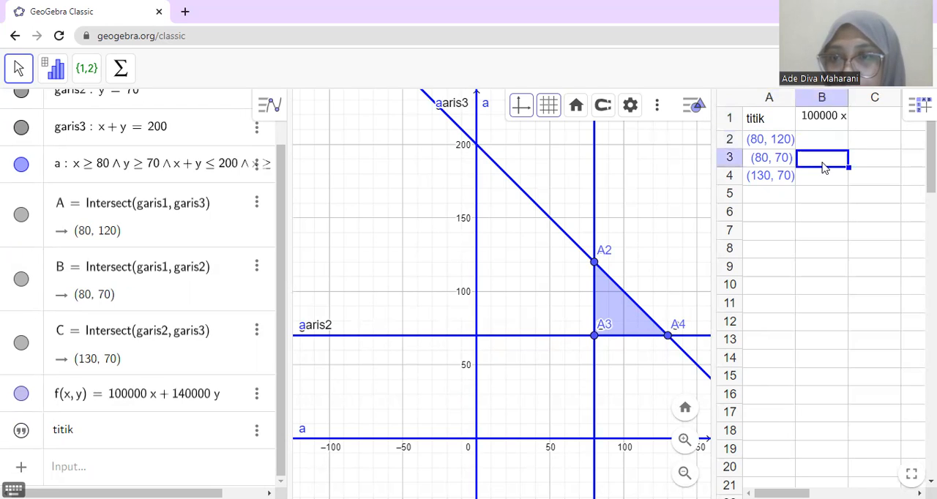
left_click(825, 139)
double_click(824, 138)
type("f(a")
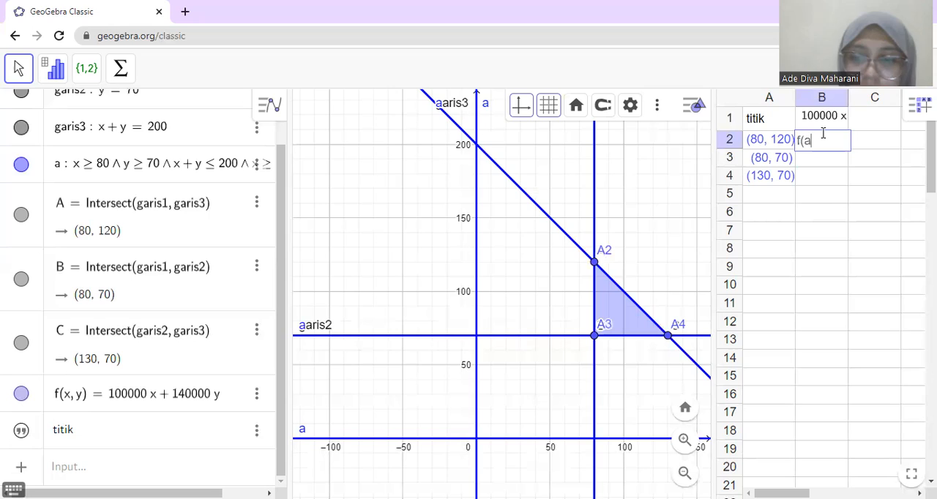
key("BackSpace")
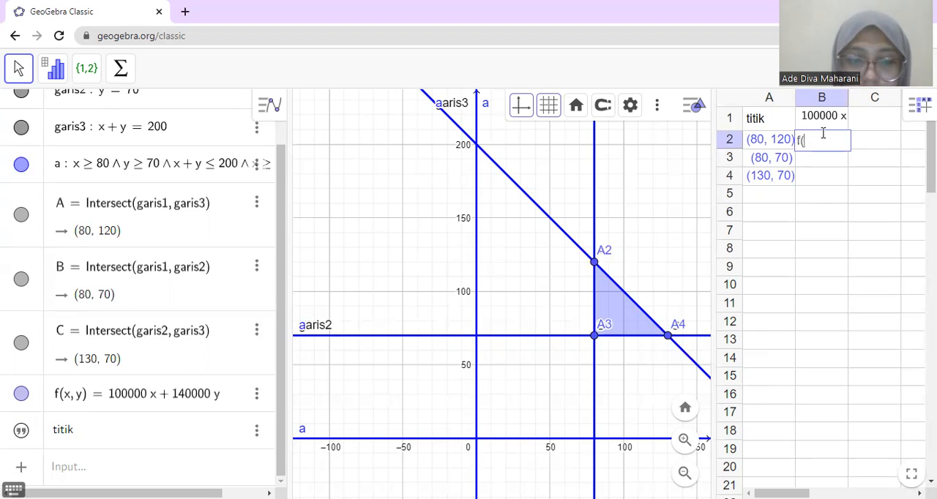
type("A)")
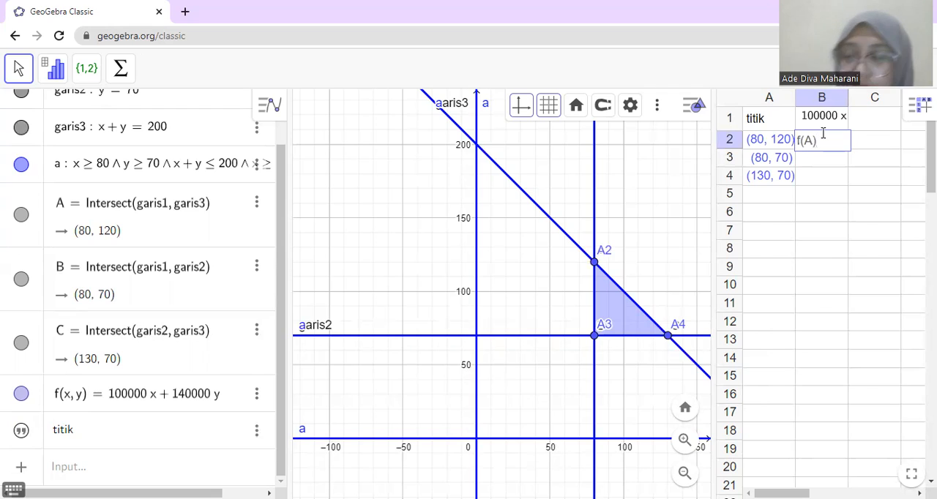
key("Return")
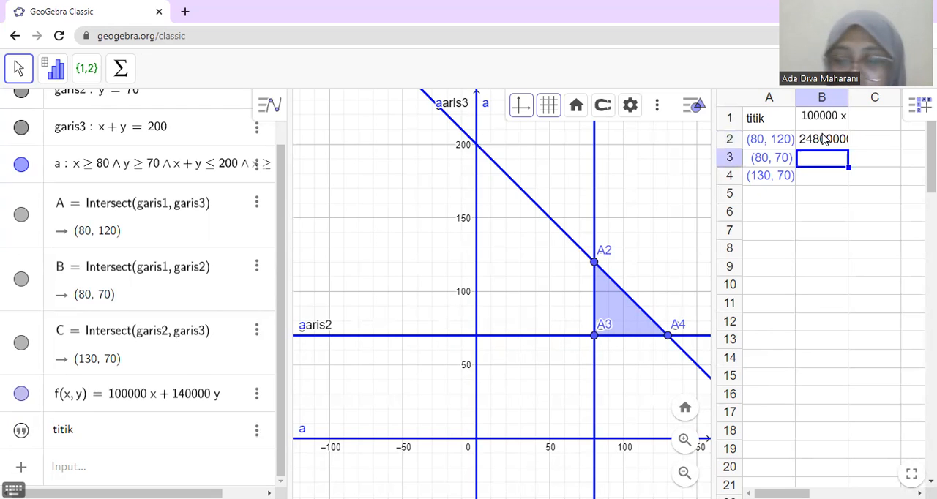
Step: Enter the formula f(B) in cell B3 beside the point (80, 70)
type("f(")
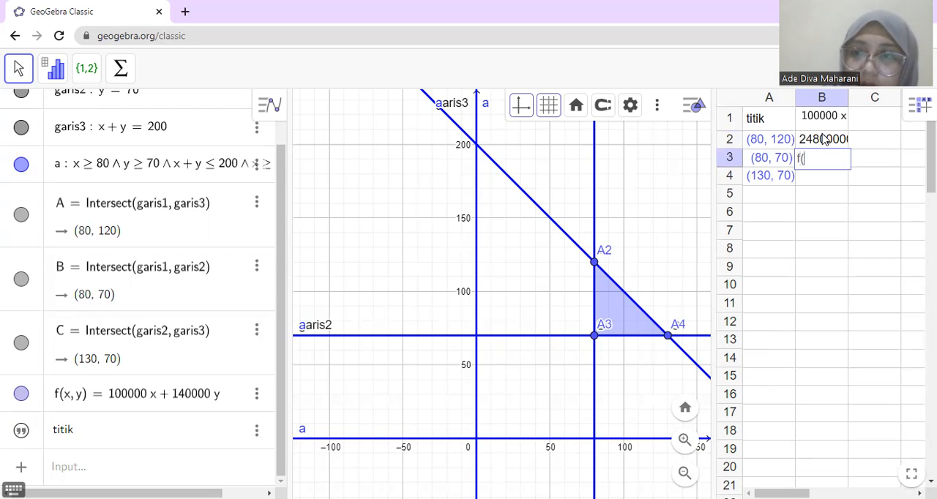
type("B")
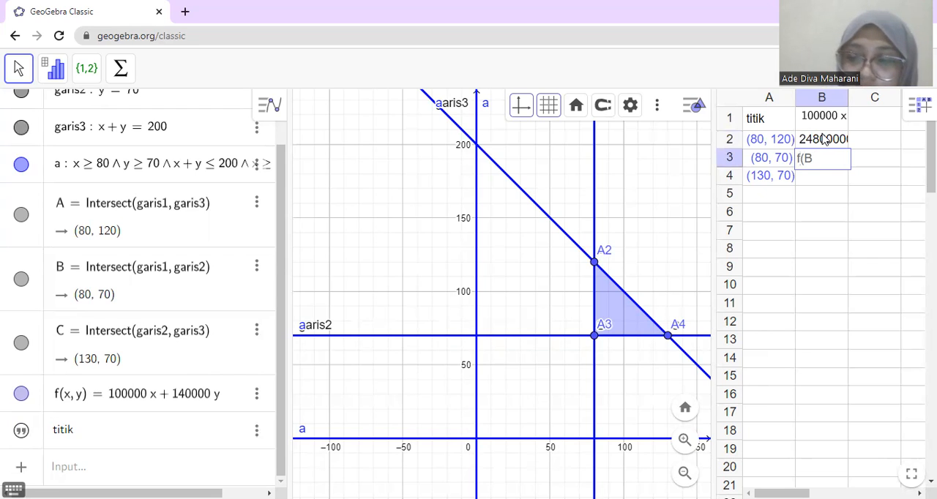
type(")")
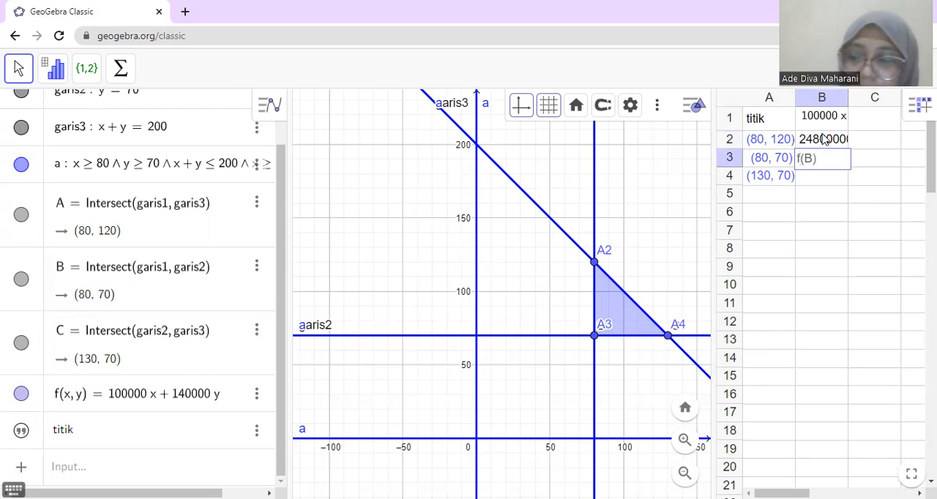
key("Return")
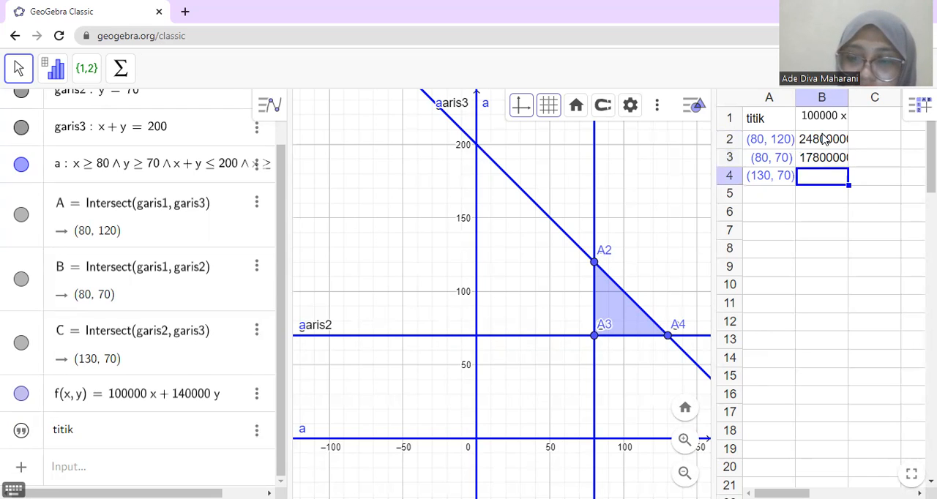
Step: Enter the formula f(C) in cell B4 beside the point (130, 70) and widen column B to fit the full values
type("(")
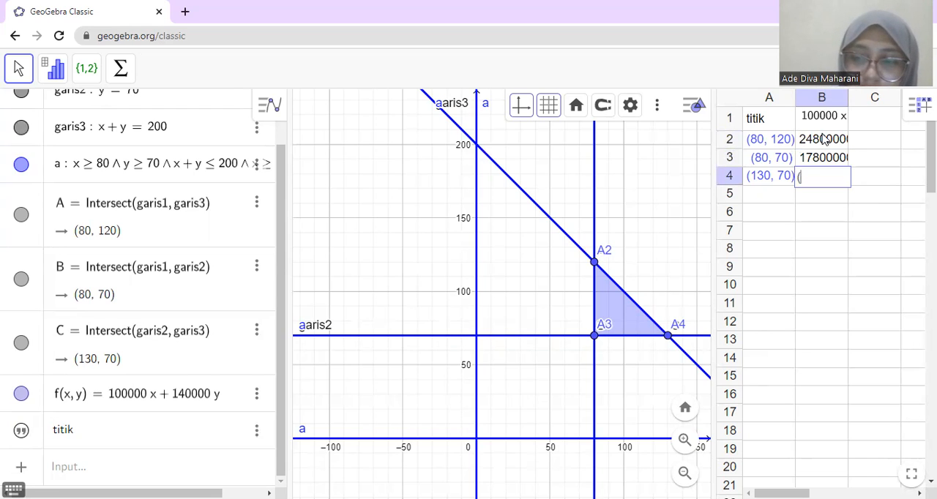
type("C")
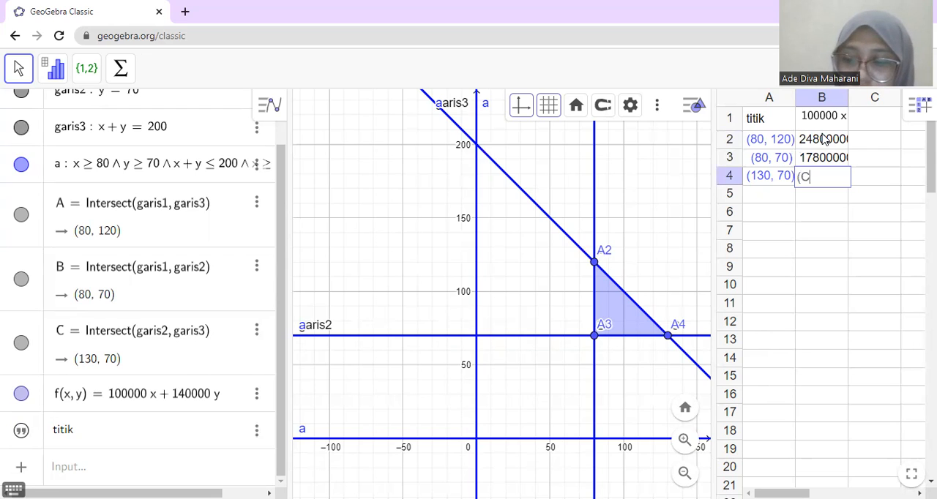
type(")")
key("Home")
type("f")
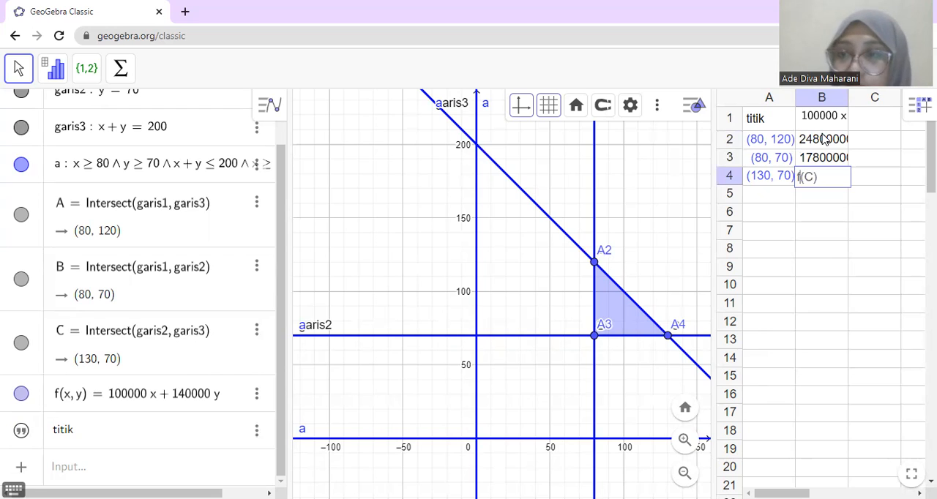
key("Return")
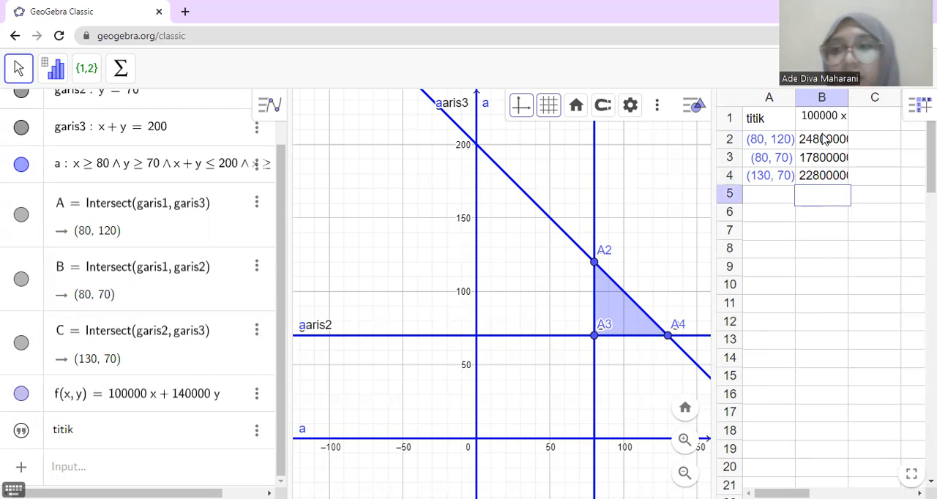
left_click_drag(848, 98, 871, 101)
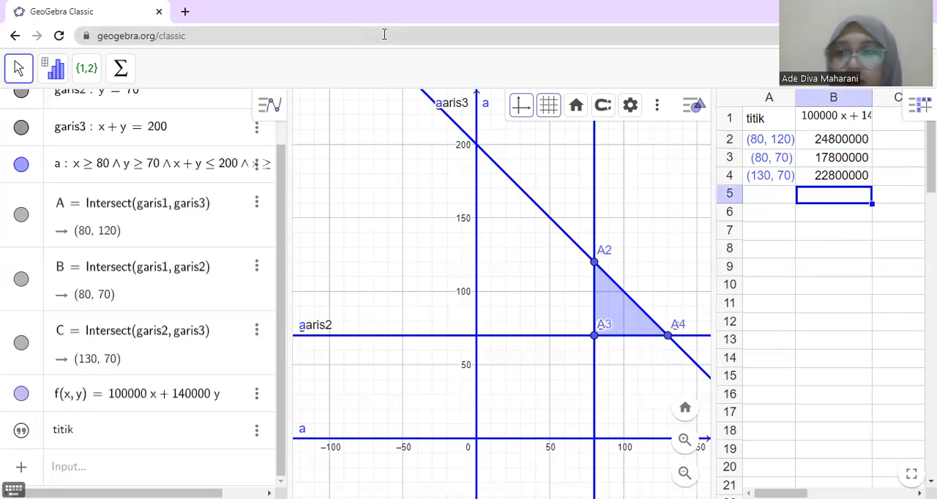
Step: Start a new blank GeoGebra file and discard the current one without saving
left_click(920, 68)
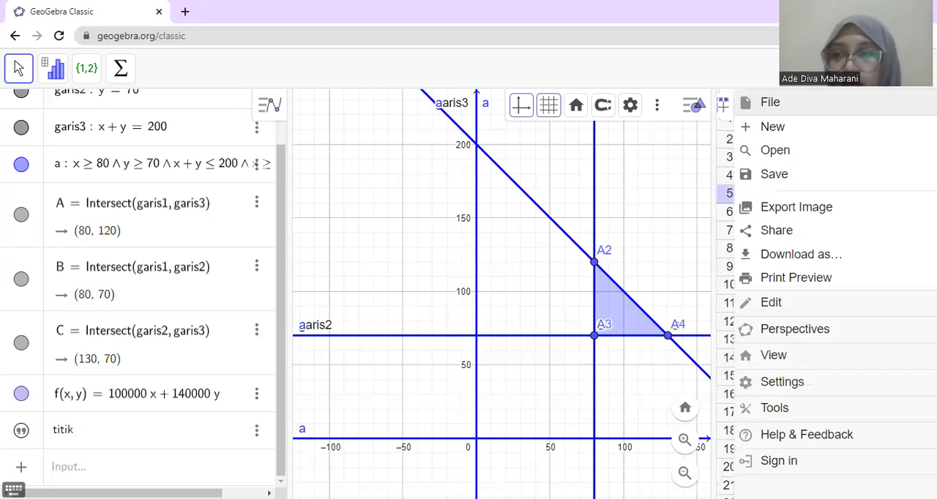
left_click(804, 129)
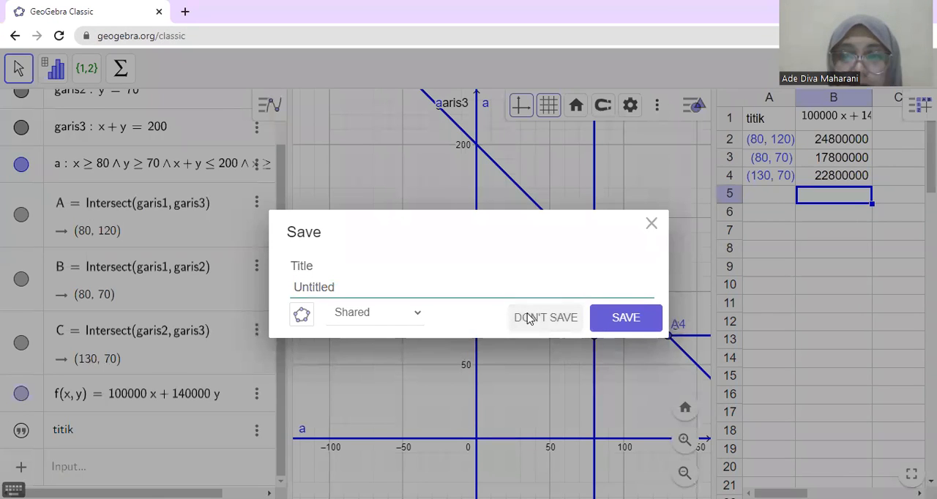
left_click(527, 318)
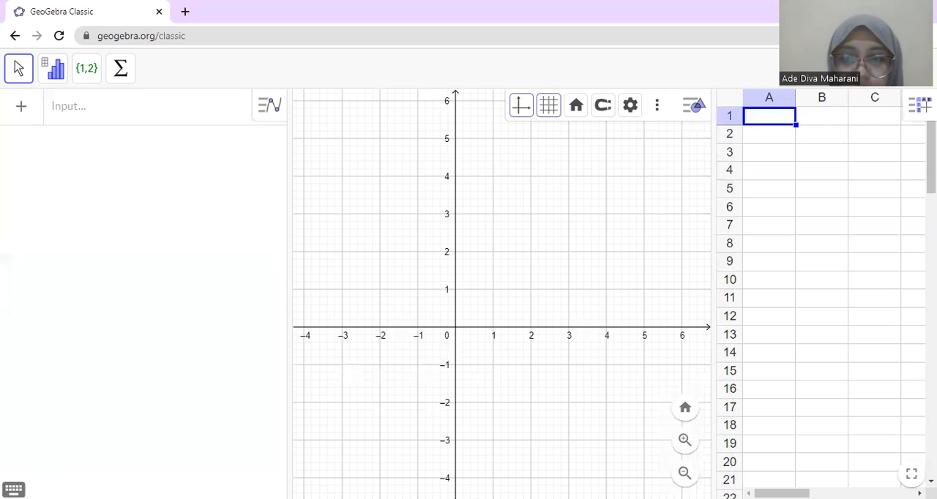
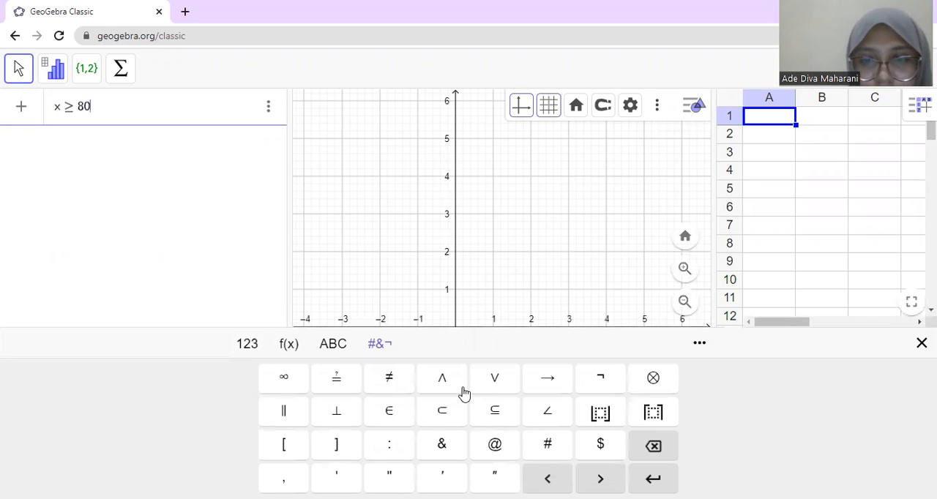
Step: Extend the inequality x ≥ 80 with the condition ∧ y ≥ 70
left_click(453, 382)
type("y")
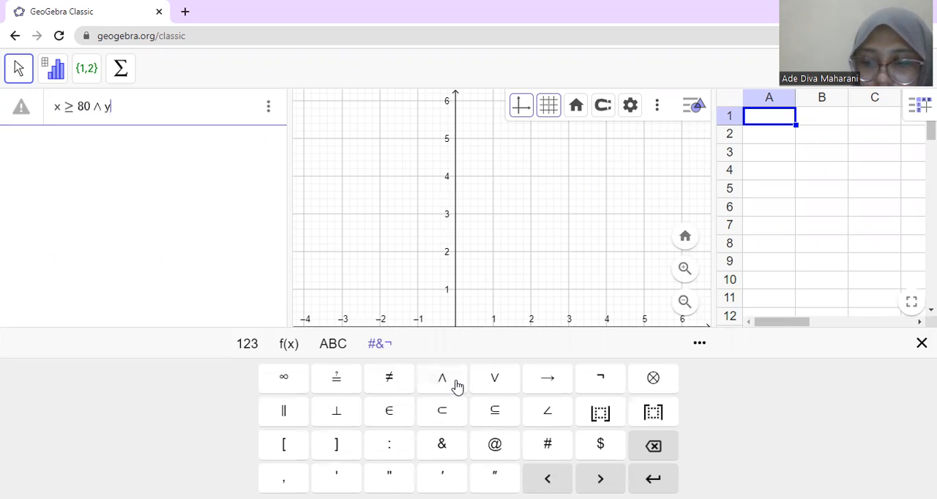
type(">=70")
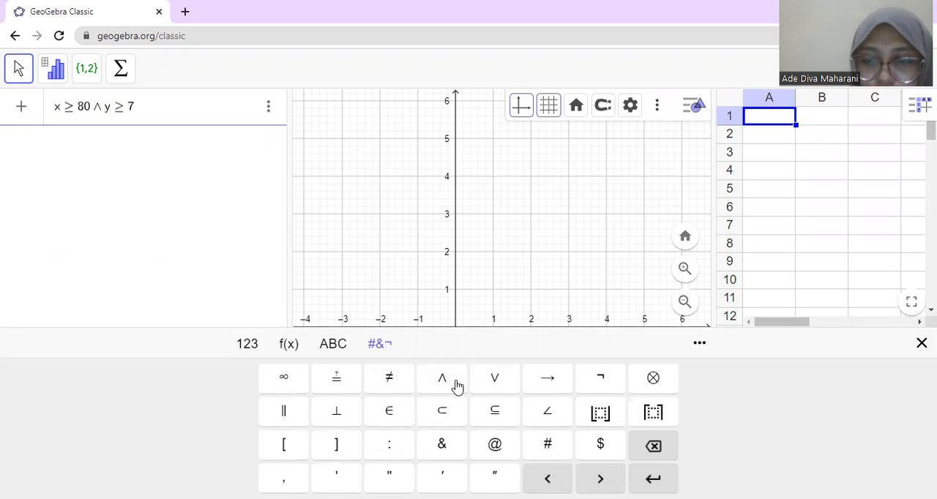
Step: Append the condition ∧ x + y ≤ 200 to the combined inequality
left_click(456, 383)
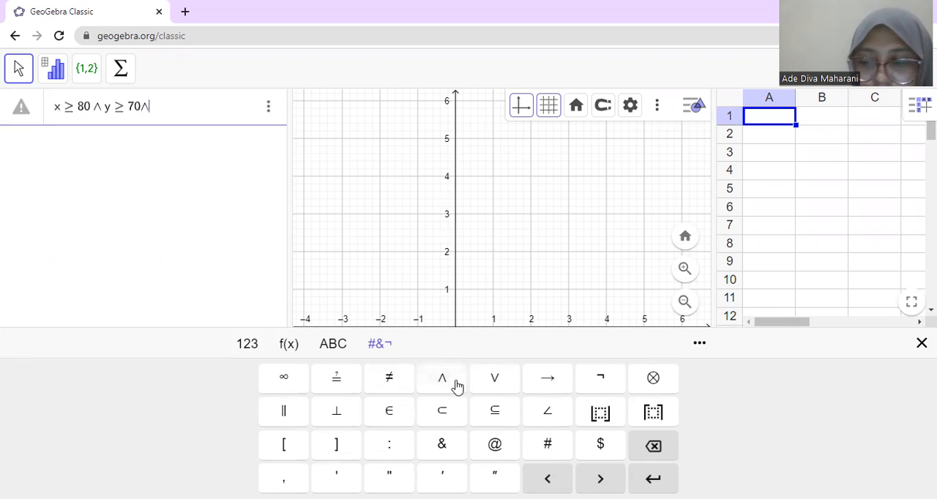
type("x")
type("+")
type("y")
type("<=2")
type("==")
key("BackSpace")
key("BackSpace")
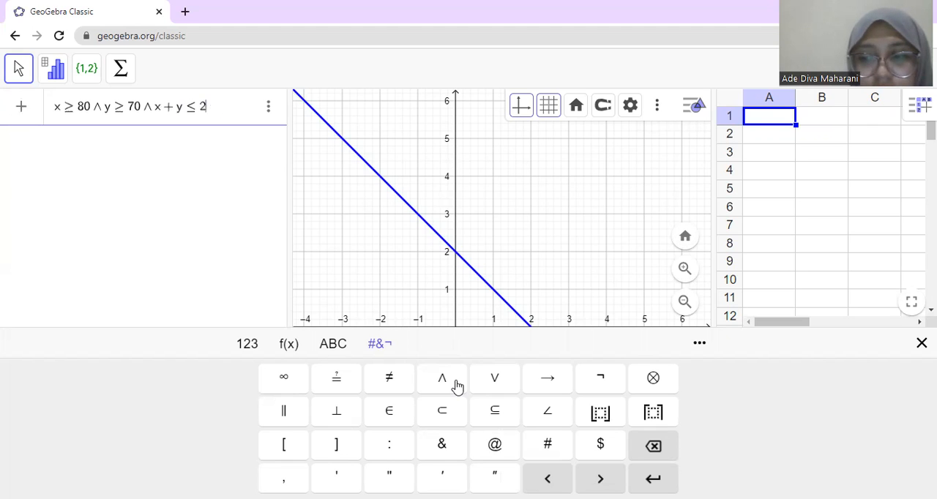
type("00")
key("BackSpace")
key("BackSpace")
type("2")
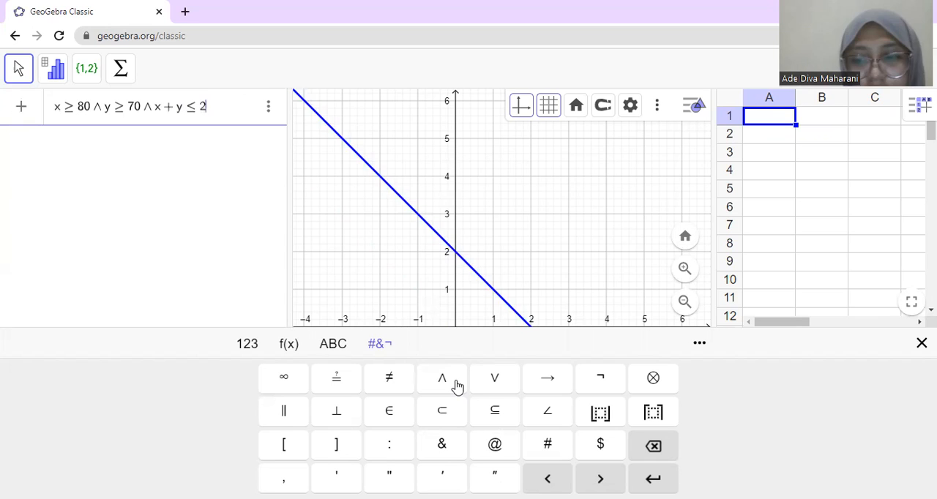
type("00")
Step: Append ∧ x ≥ 0 ∧ y ≥ 0 to the combined inequality and enter it as a graphed object
left_click(442, 378)
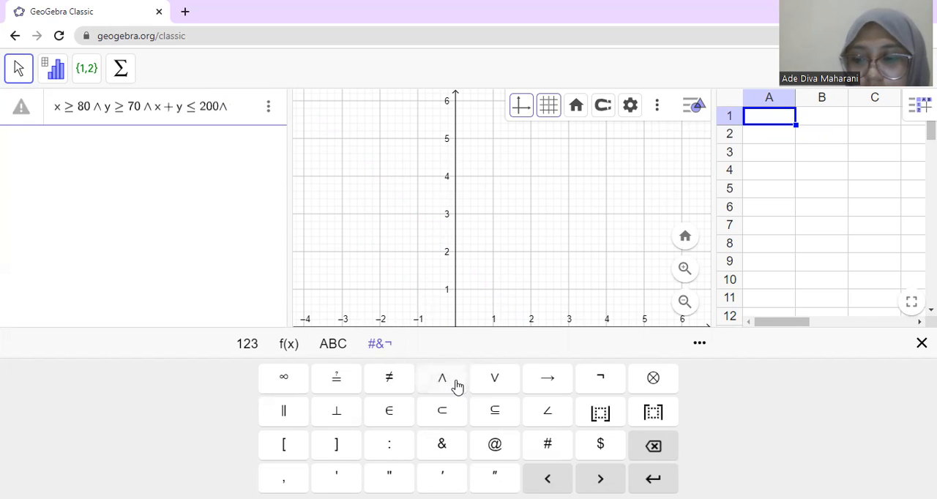
type("x")
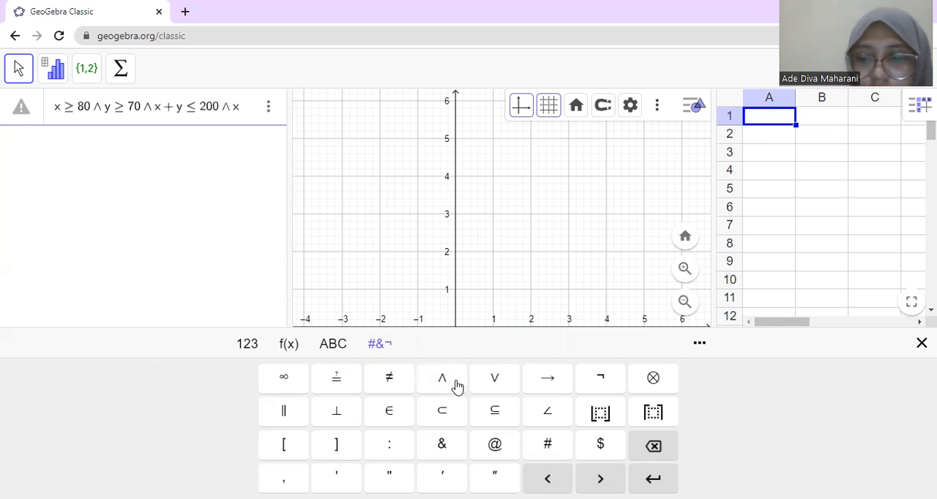
type(">=0")
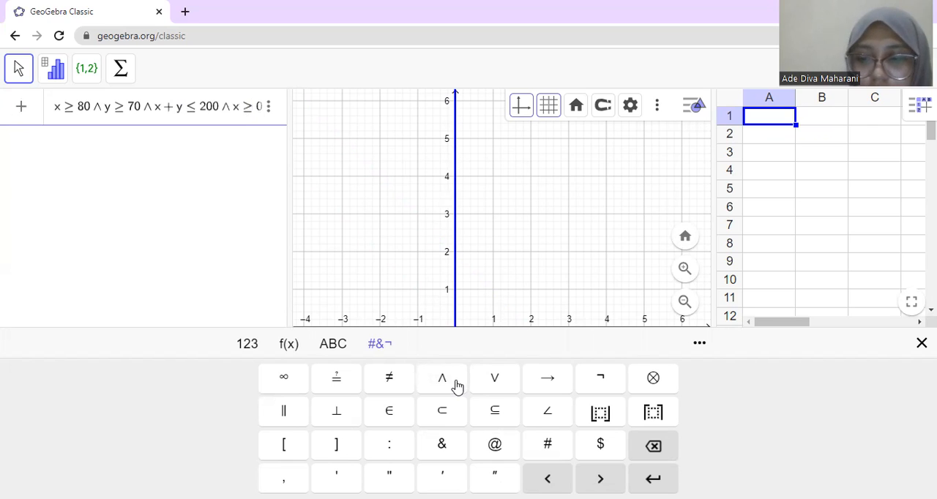
left_click(456, 383)
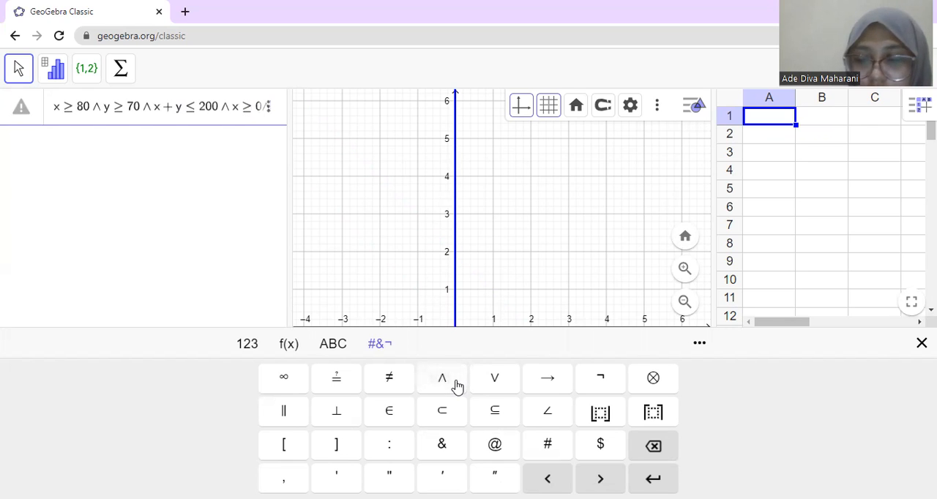
type("y")
type(">=0")
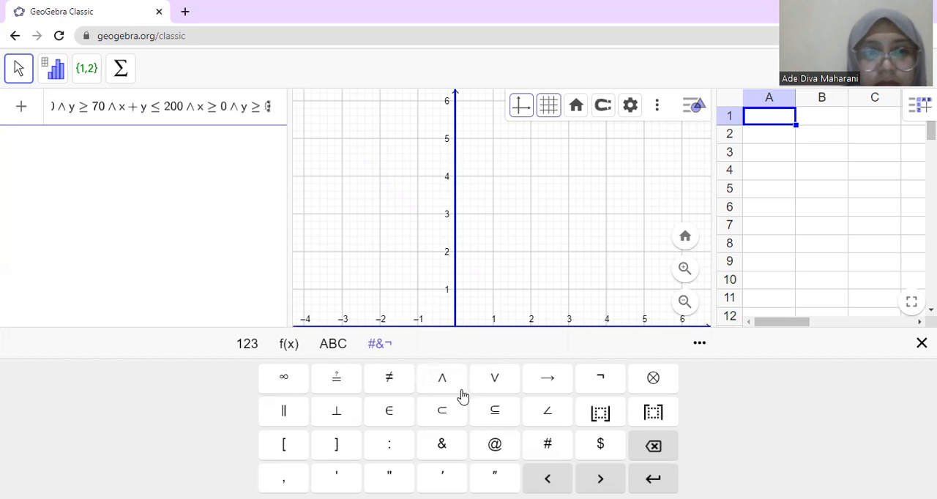
key("Return")
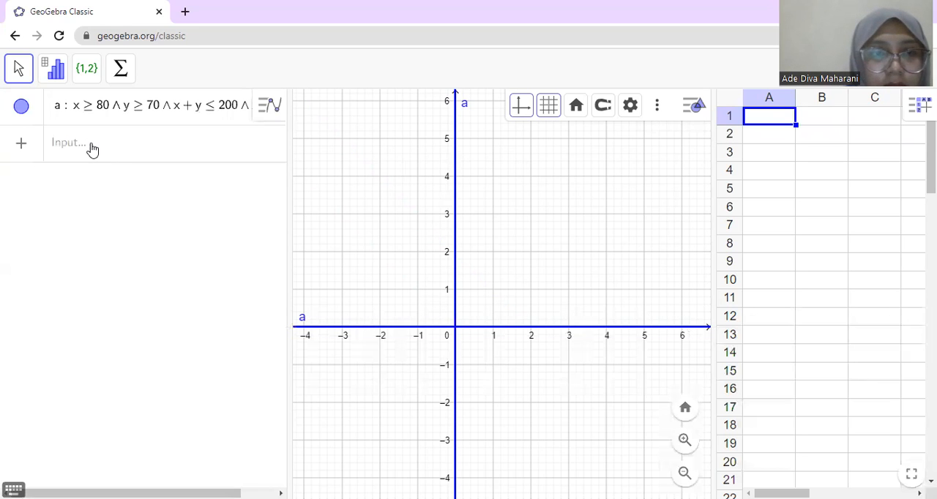
Step: Add the boundary line equations x = 80 and y = 70 below the inequality system
left_click(92, 148)
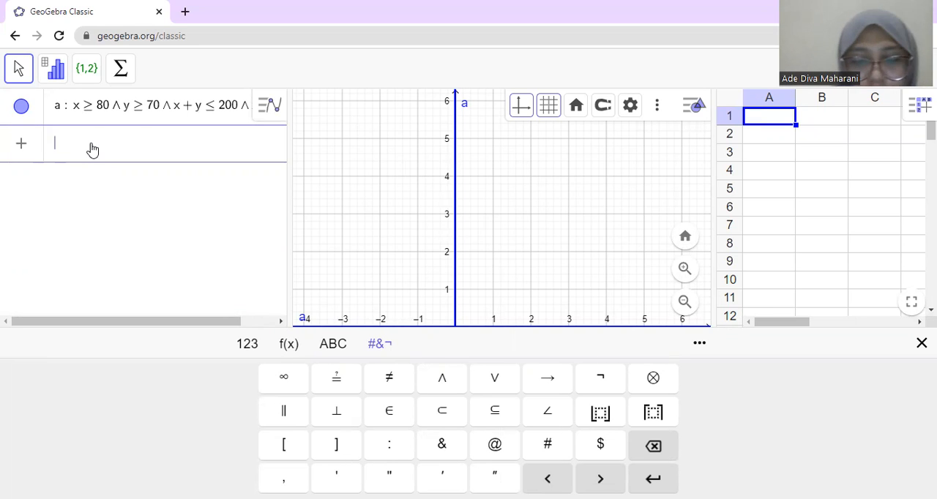
type("x = 8")
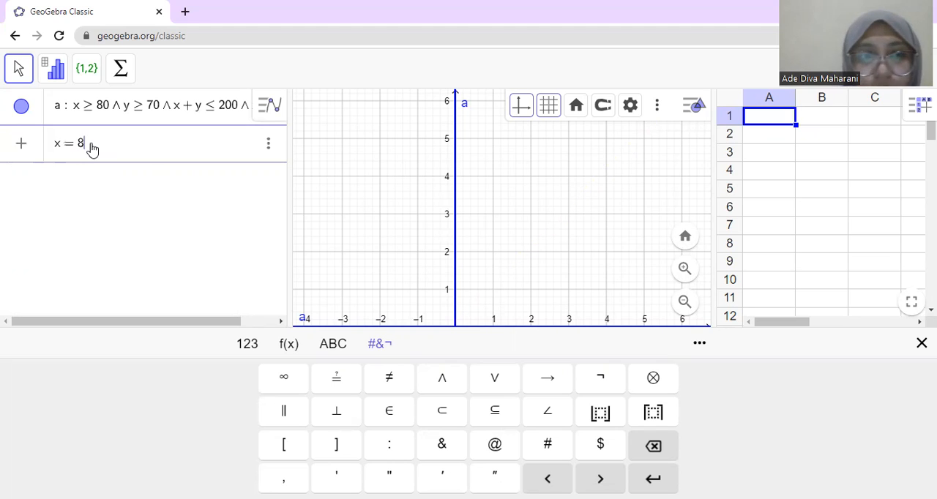
type("0")
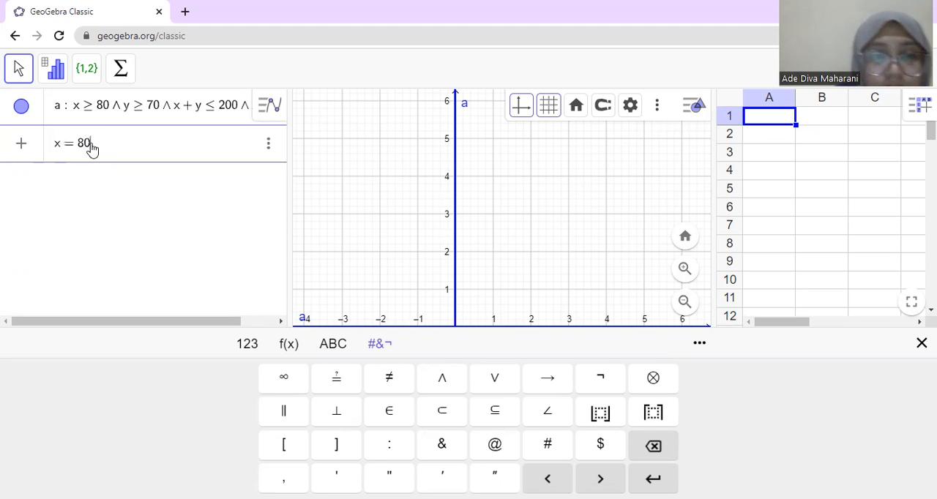
left_click(44, 183)
left_click(56, 183)
type("y = 70")
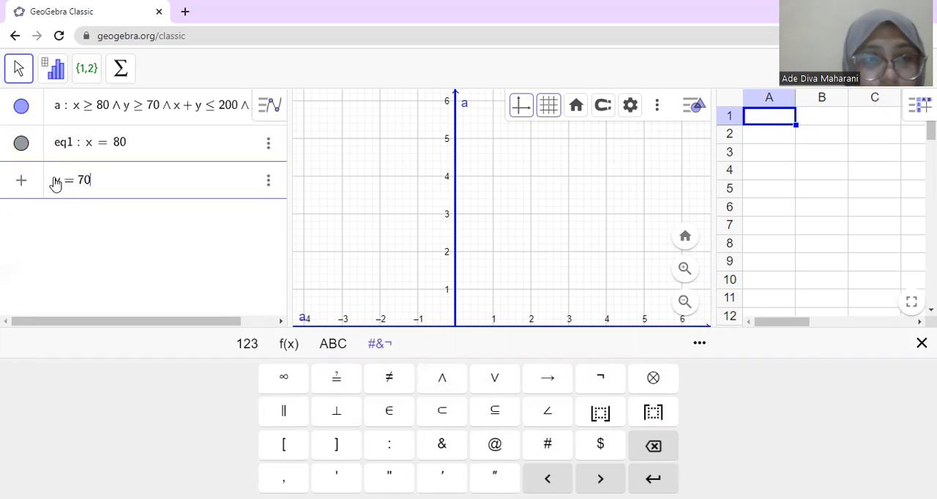
Step: Add the third boundary line equation x + y = 200 below y = 70
left_click(72, 227)
left_click(79, 220)
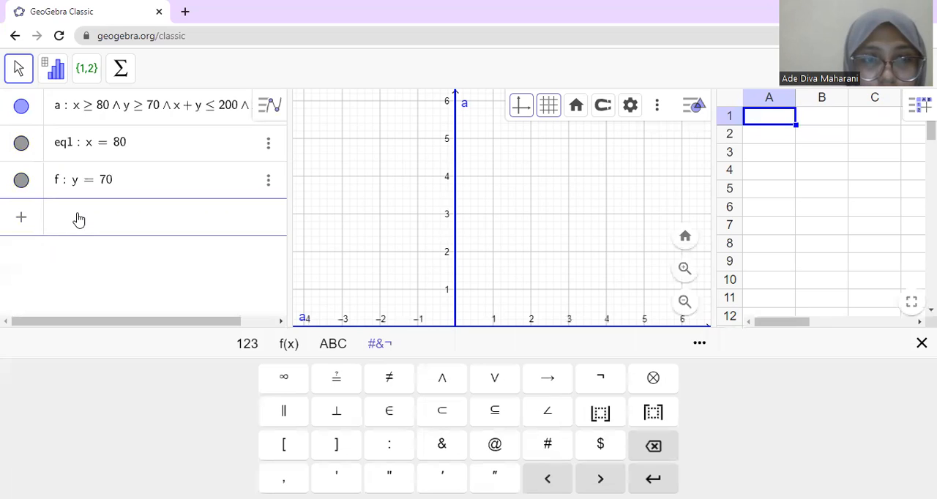
type("x")
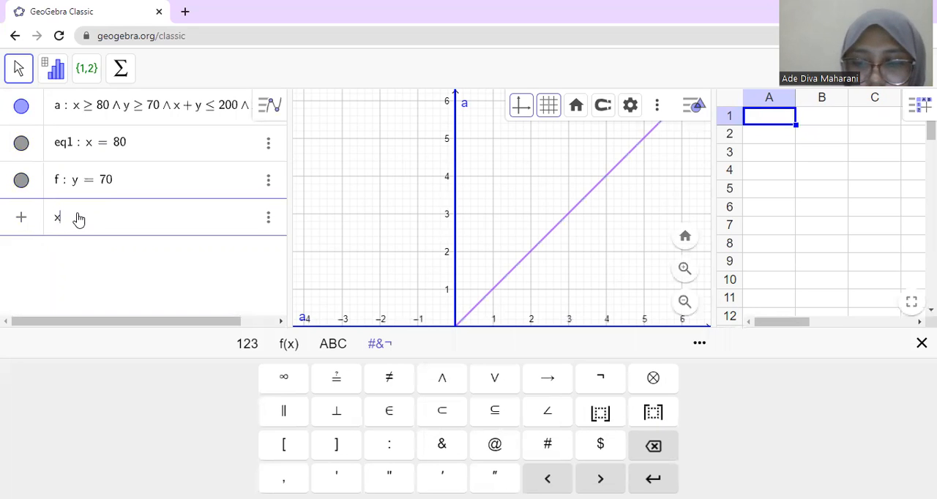
type(" + y = 200")
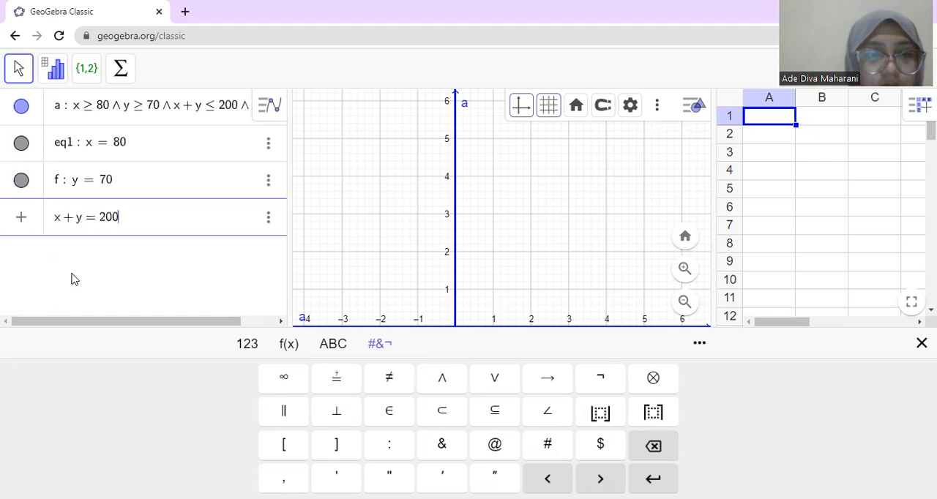
Step: Rename the line x = 80 as garis1
left_click(70, 148)
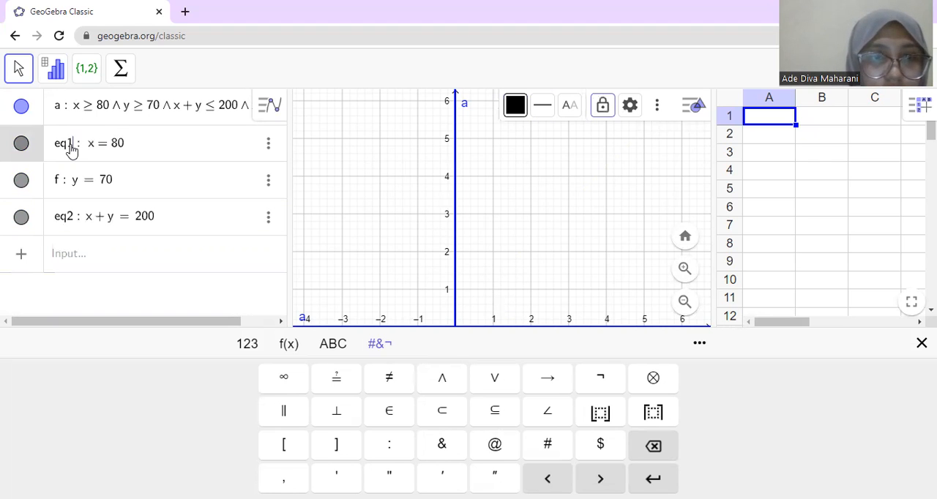
key("BackSpace")
key("BackSpace")
key("BackSpace")
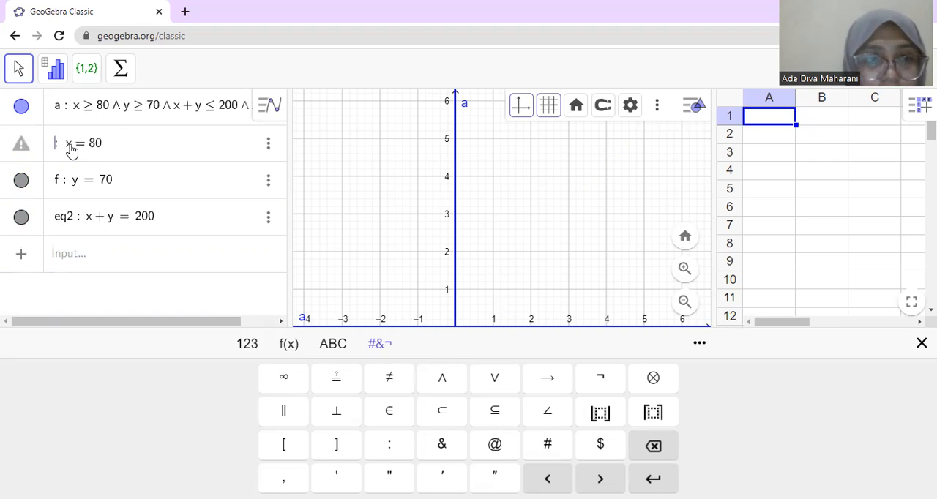
type("garis1")
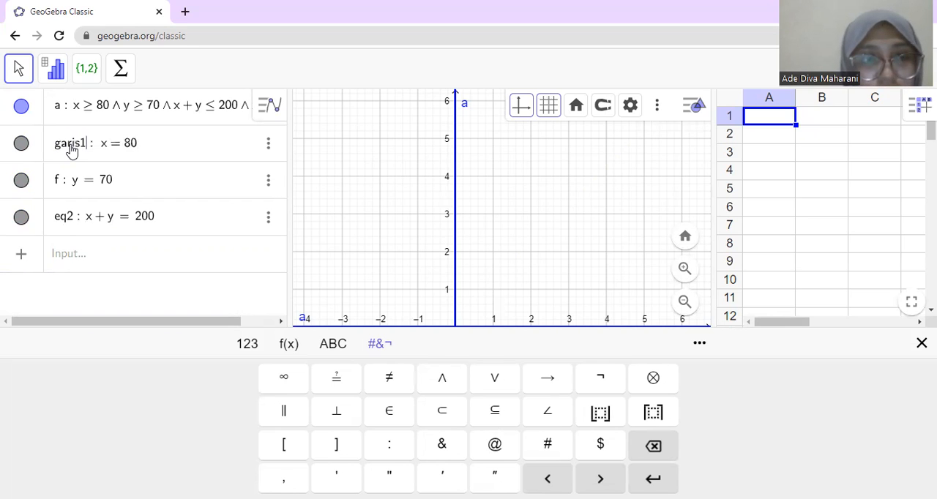
Step: Rename the line y = 70 as garis2
left_click(62, 187)
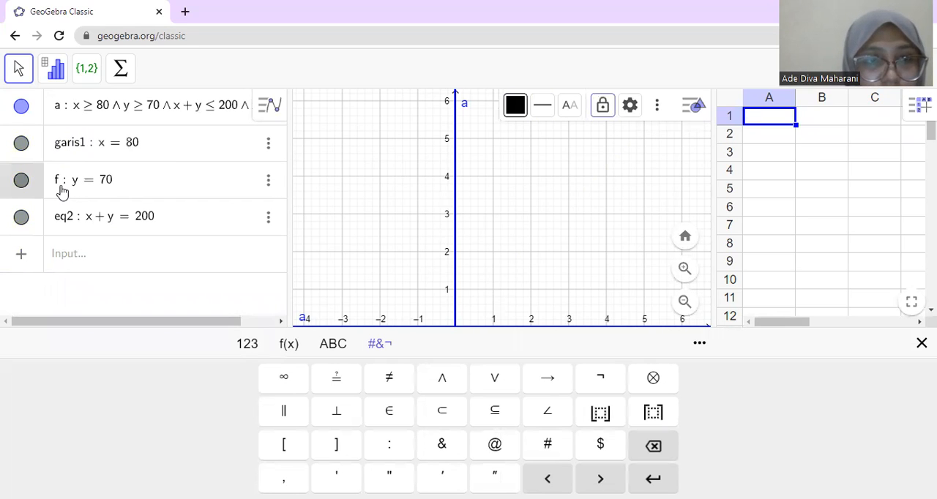
key("BackSpace")
type("garis2")
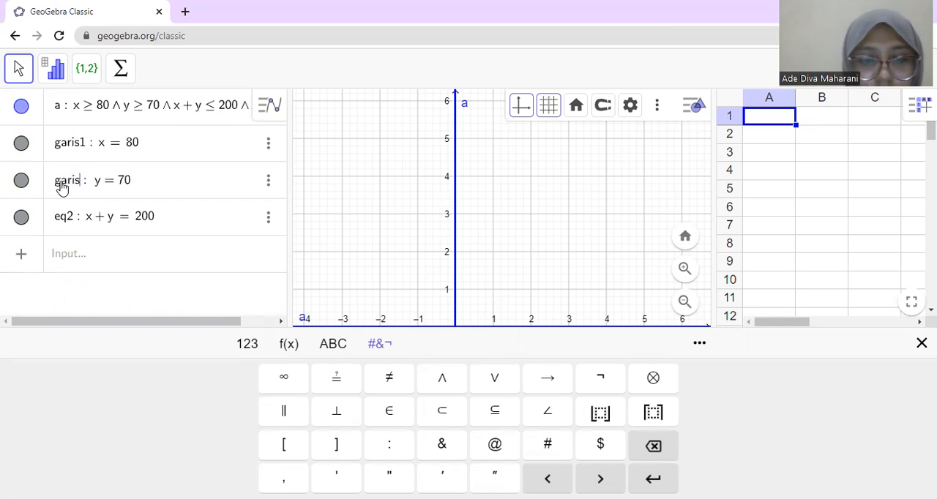
Step: Rename the line x + y = 200 as garis3
left_click(71, 223)
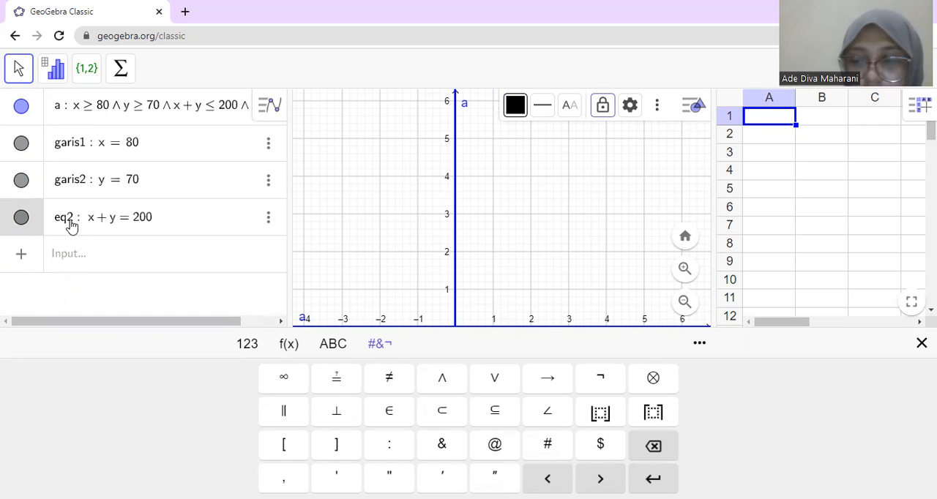
key("BackSpace")
key("BackSpace")
key("BackSpace")
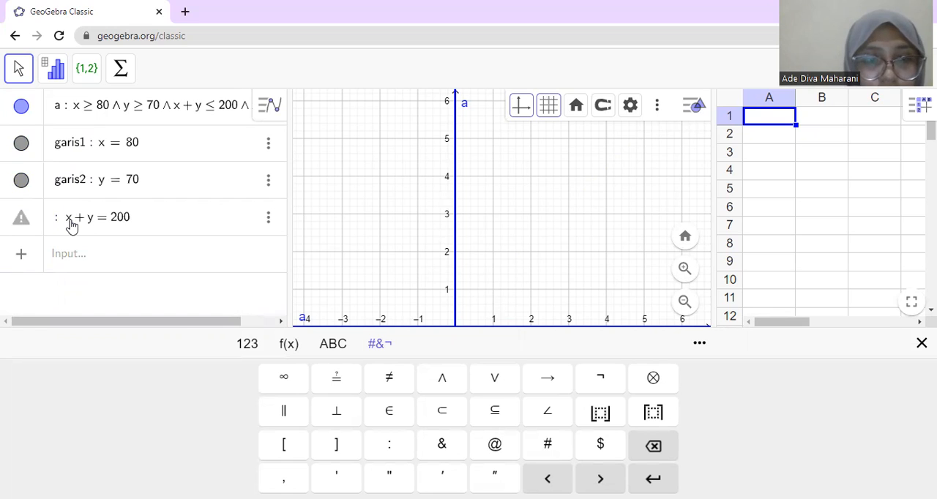
type("garis3")
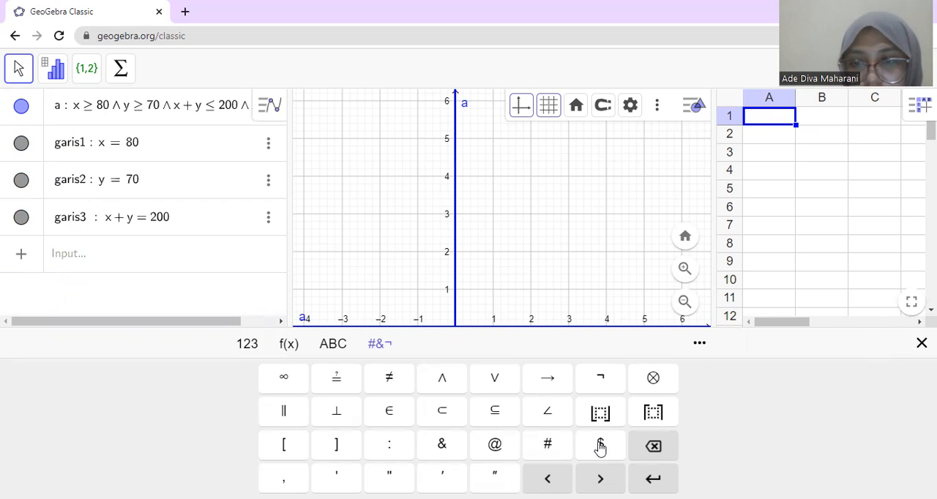
Step: Hide the on-screen keyboard and zoom the graph out far enough to examine the region enclosed by the three lines
left_click(922, 343)
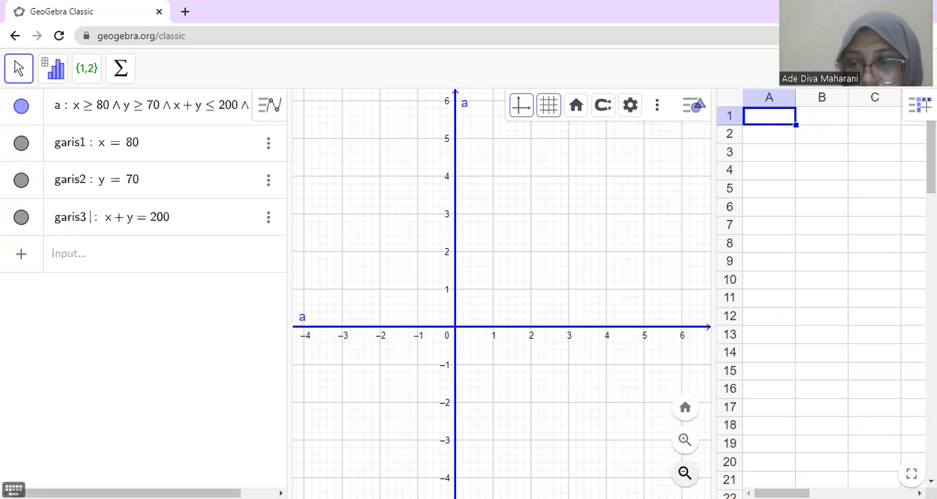
left_click(685, 473)
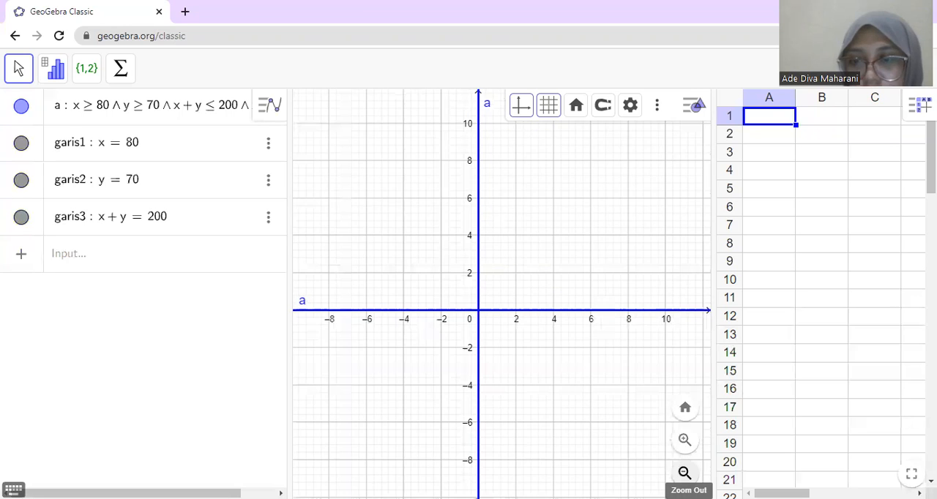
left_click(685, 473)
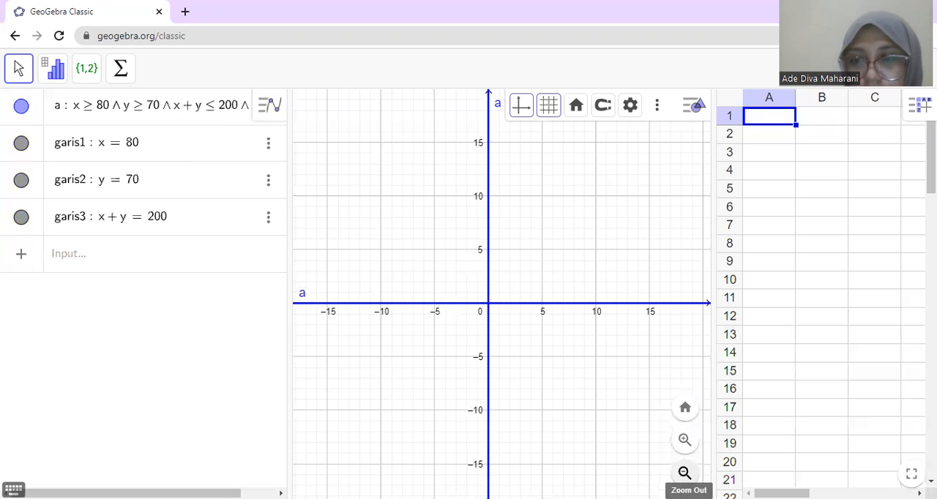
left_click(685, 473)
left_click(685, 473)
left_click(685, 473)
left_click(684, 473)
left_click(684, 473)
left_click(685, 473)
left_click(684, 473)
left_click(684, 473)
left_click(684, 473)
left_click(684, 473)
left_click(685, 473)
left_click(685, 473)
left_click(685, 473)
left_click(685, 473)
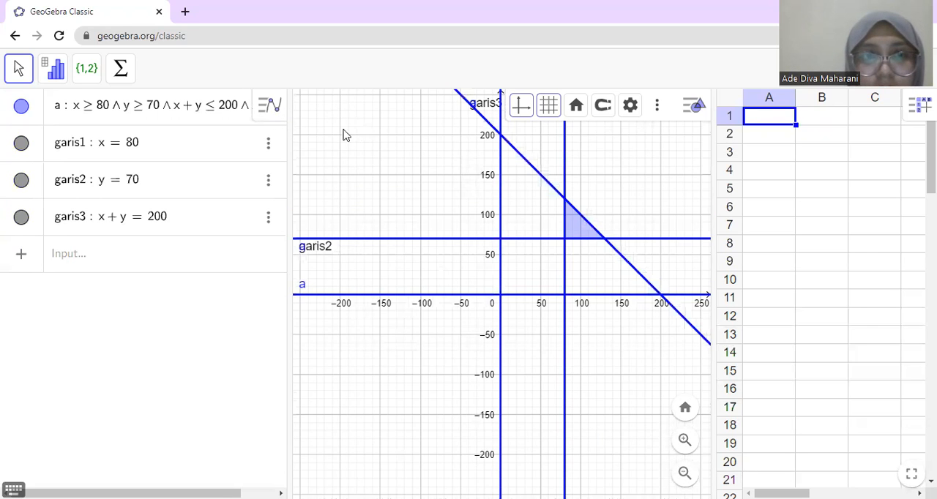
left_click(276, 116)
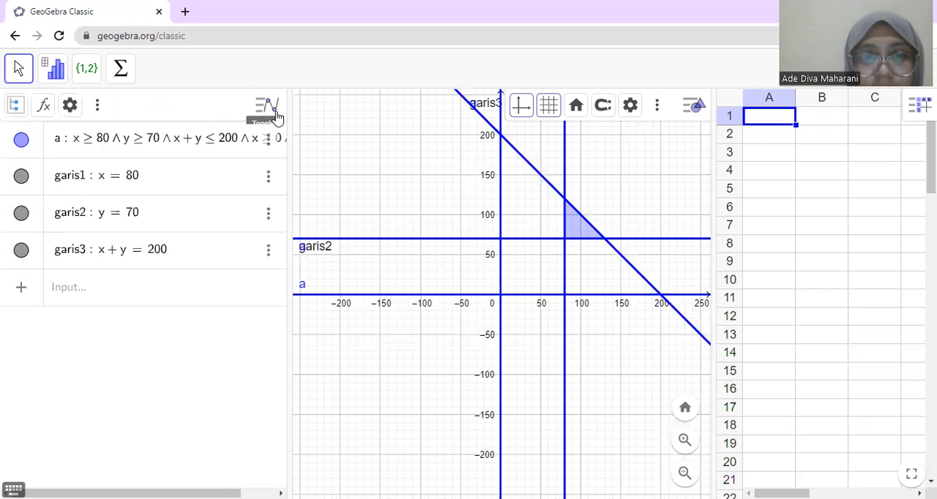
left_click(277, 116)
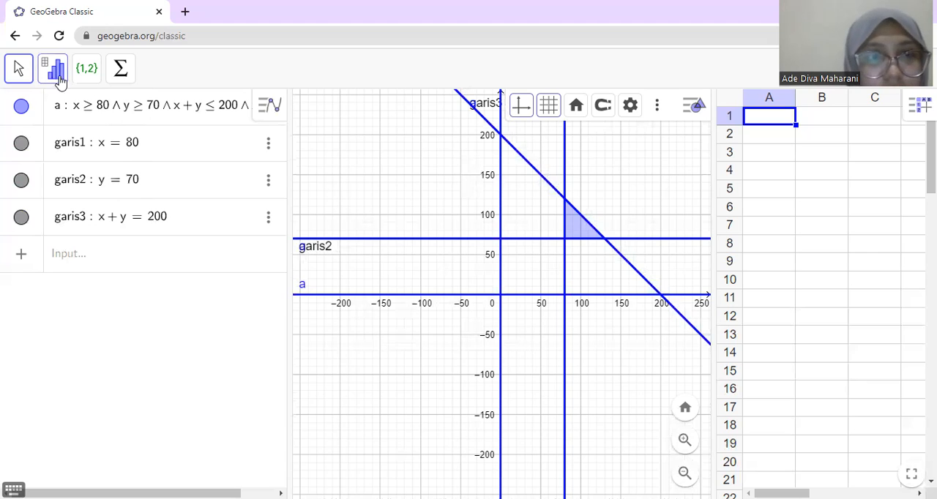
left_click(18, 68)
left_click(121, 275)
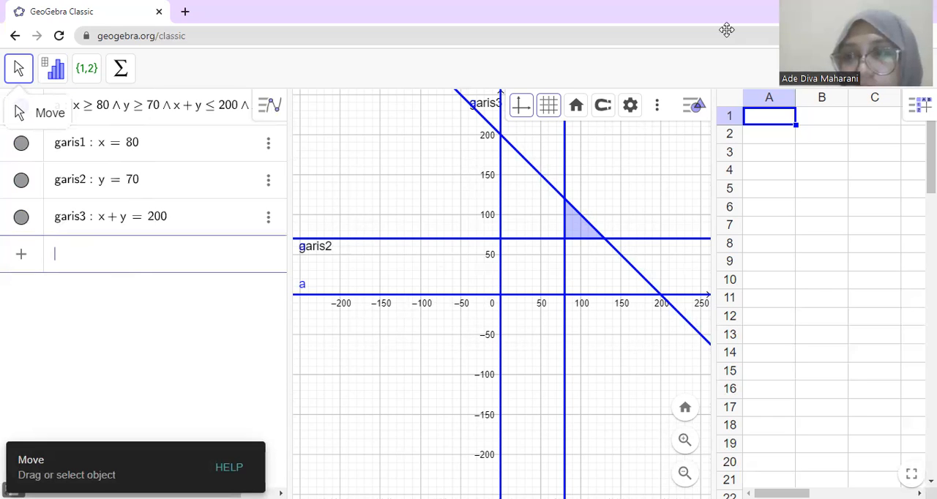
left_click(918, 105)
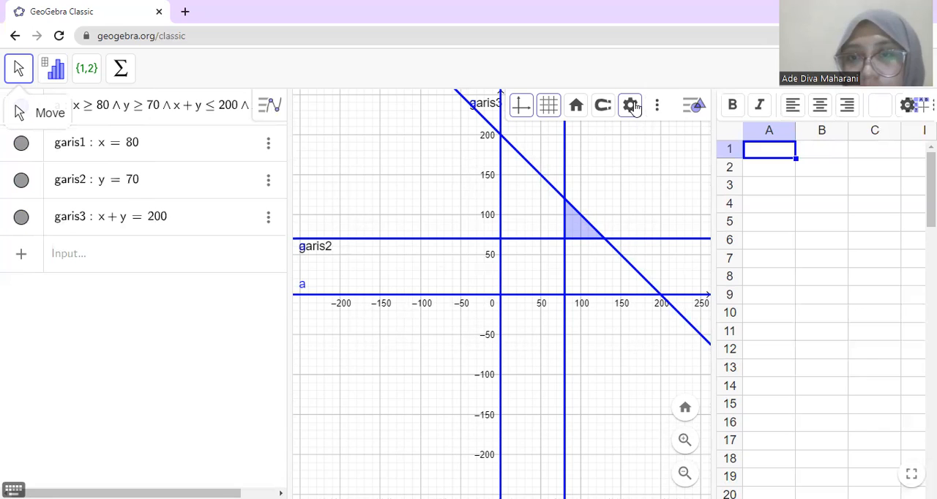
left_click(658, 110)
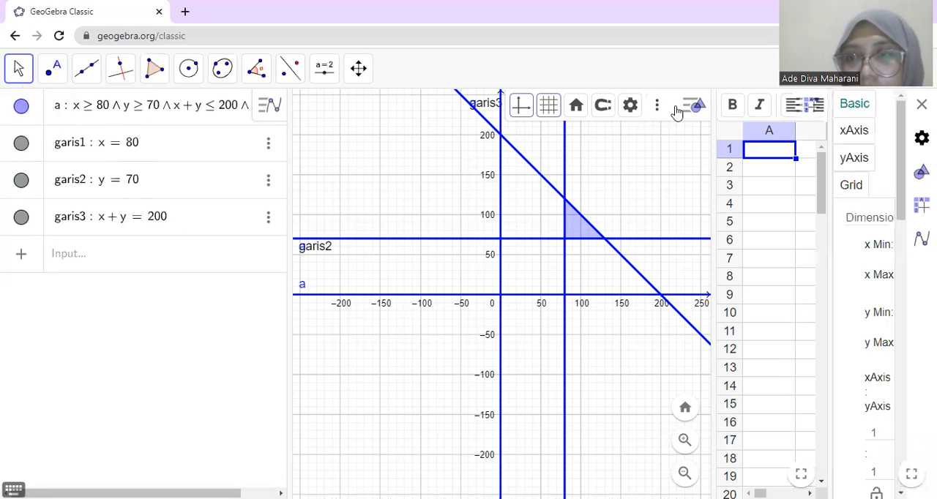
left_click(921, 104)
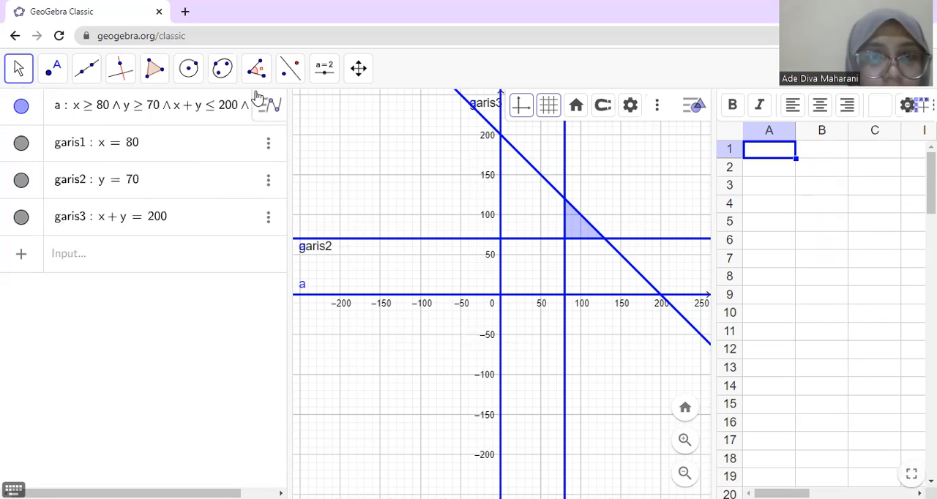
Step: Mark the feasible region's three corner points with Intersect at garis1–garis3, garis1–garis2 and garis2–garis3
left_click(55, 66)
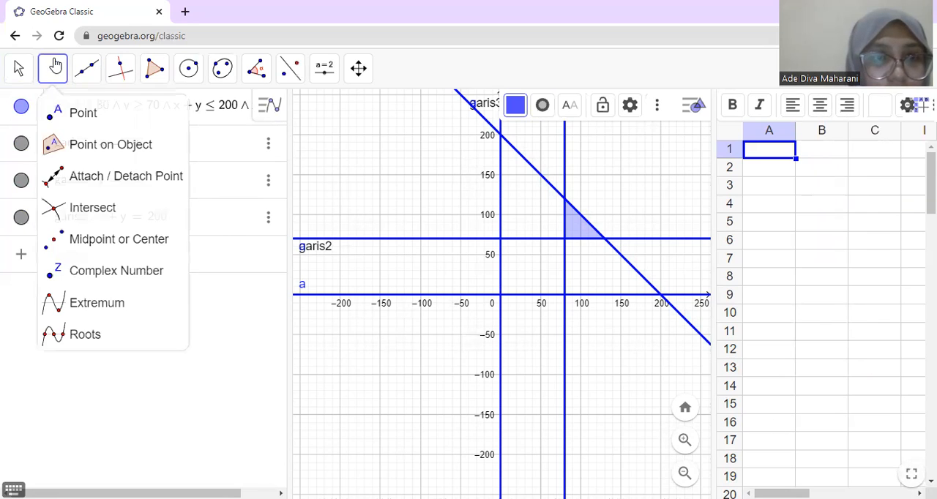
left_click(75, 210)
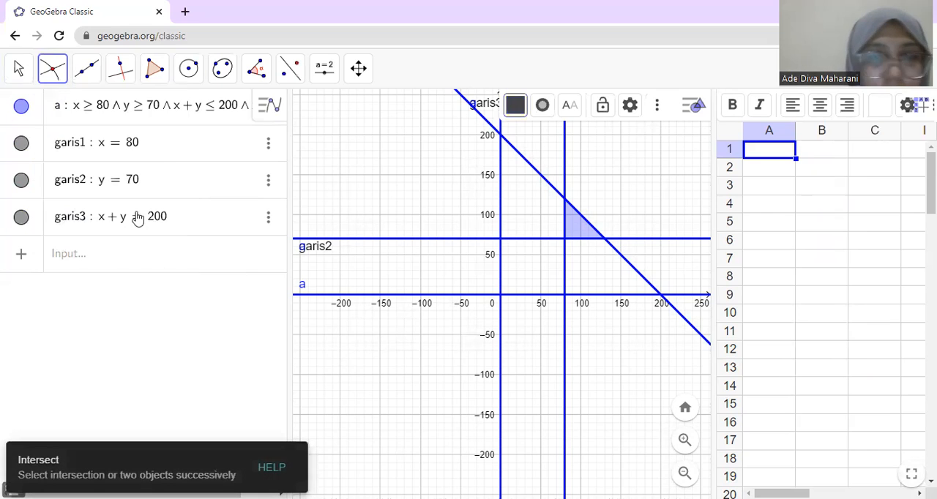
left_click(565, 204)
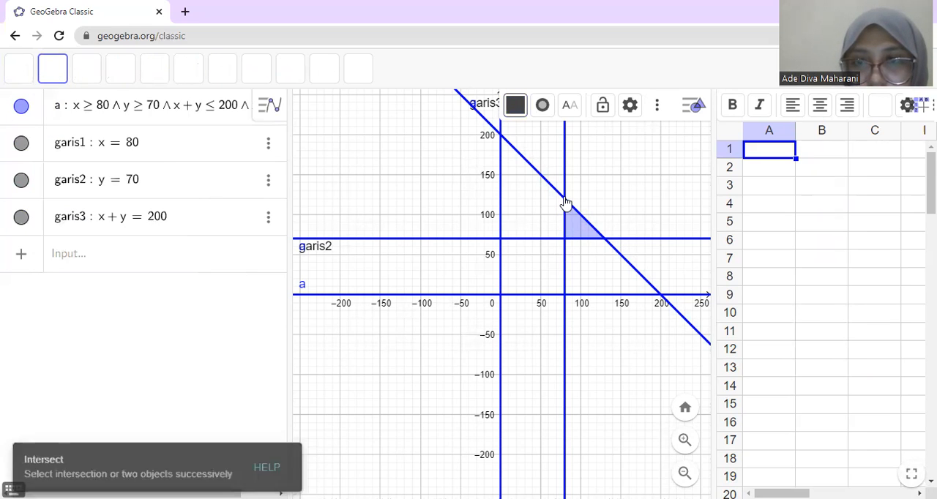
left_click(566, 240)
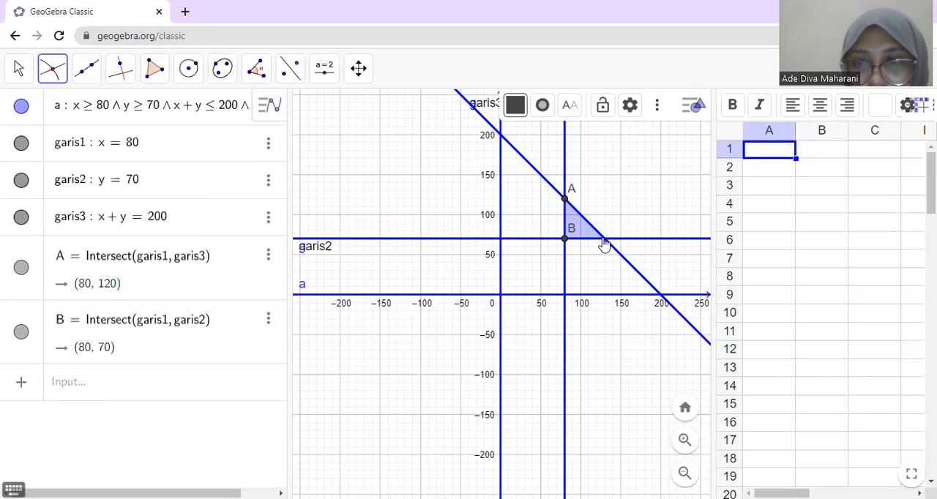
left_click(605, 241)
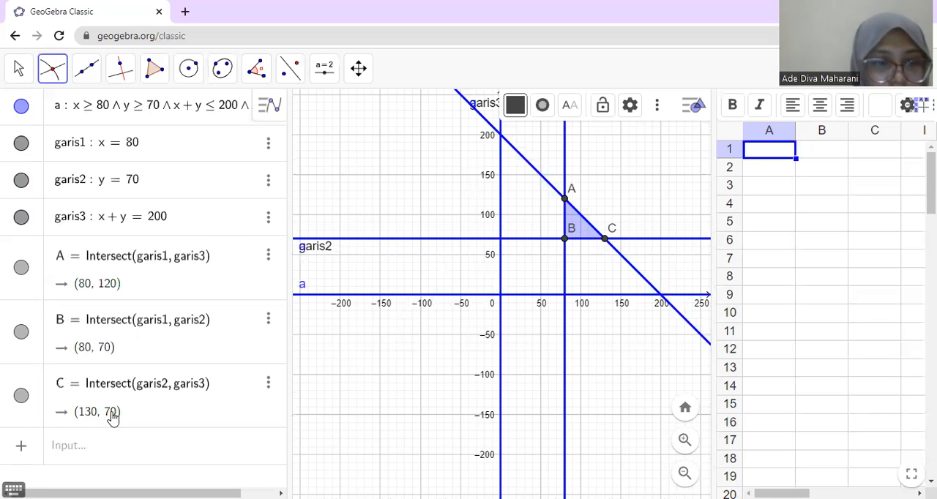
Step: Add the objective function line 100000x + 140000y = k with a slider for k
left_click(86, 454)
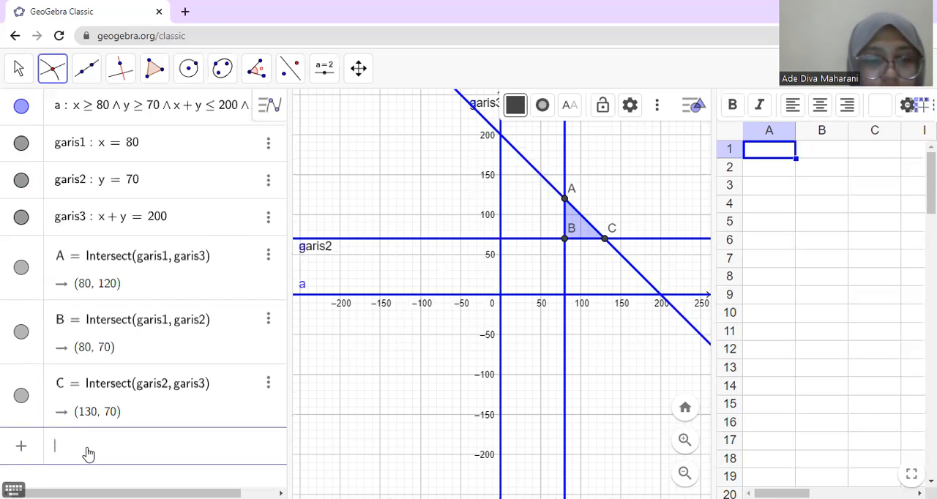
type("1000")
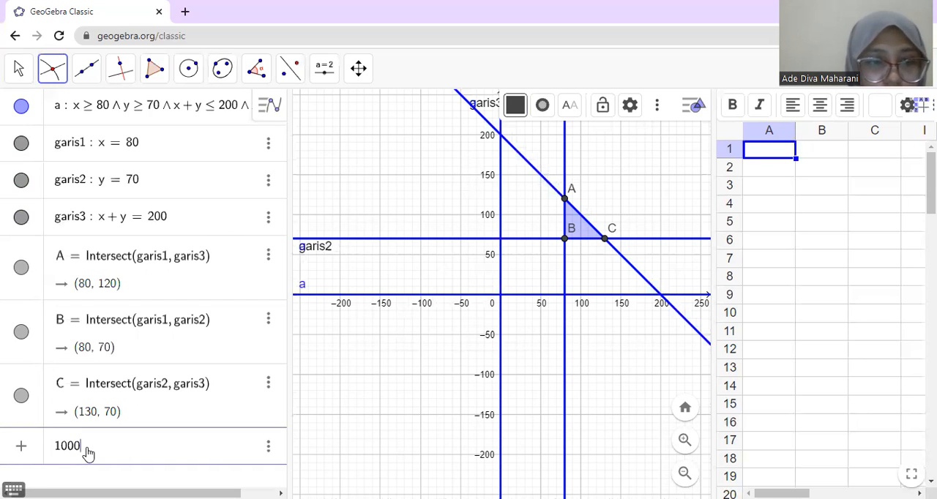
type("00x ")
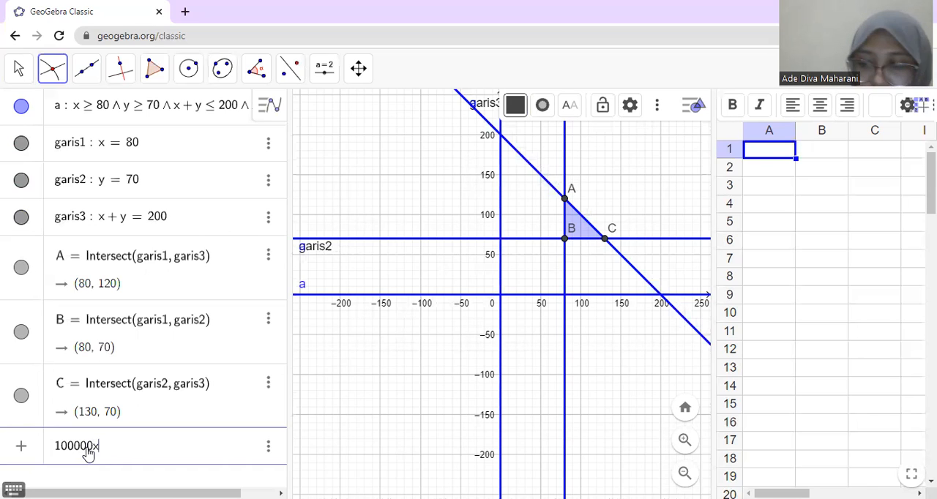
type("+ ")
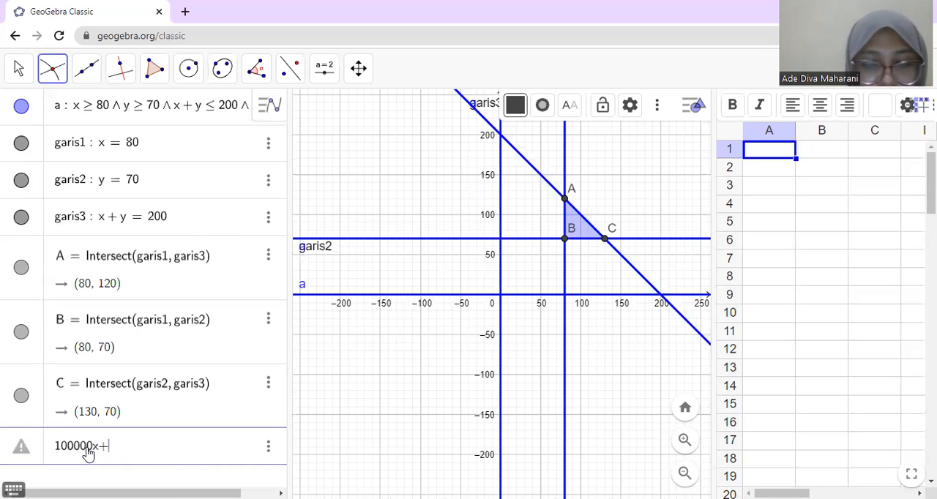
type("1")
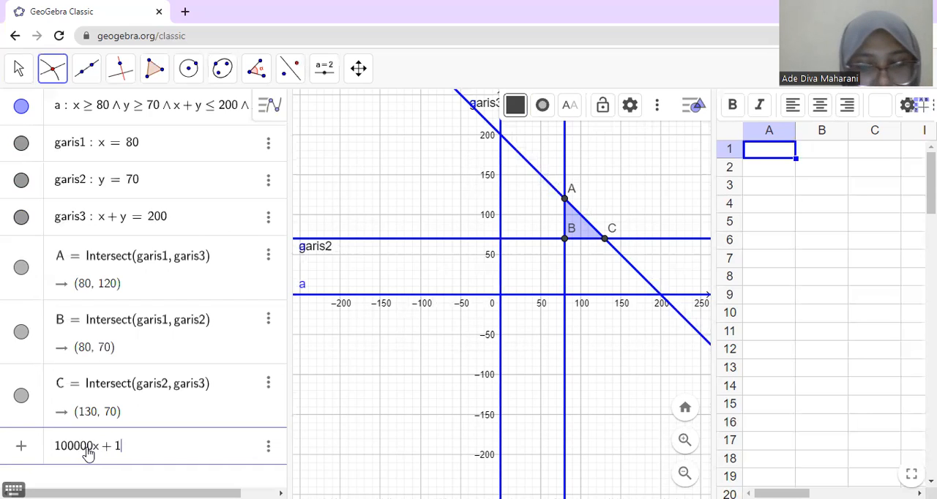
type("40000")
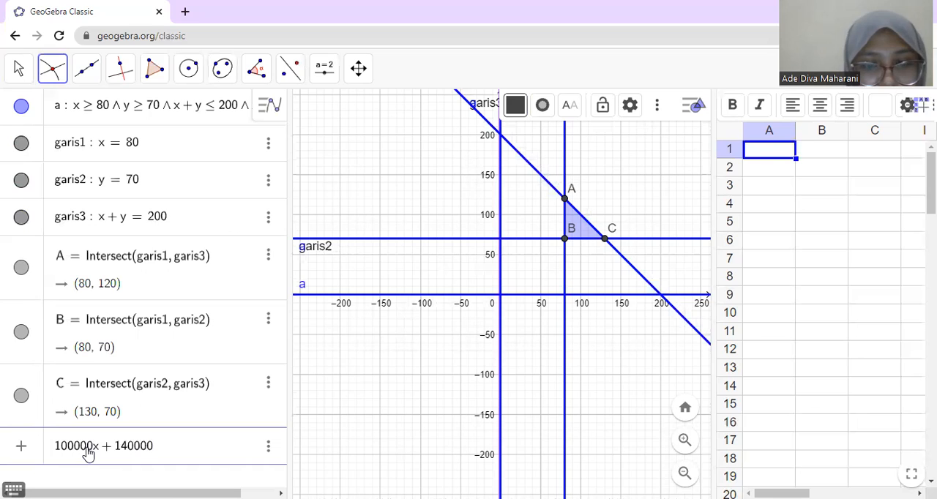
type("y = k")
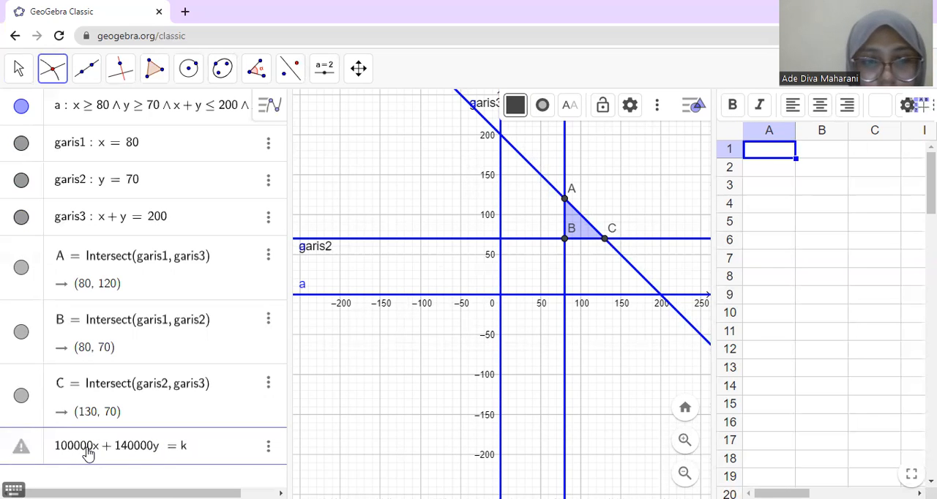
key("Return")
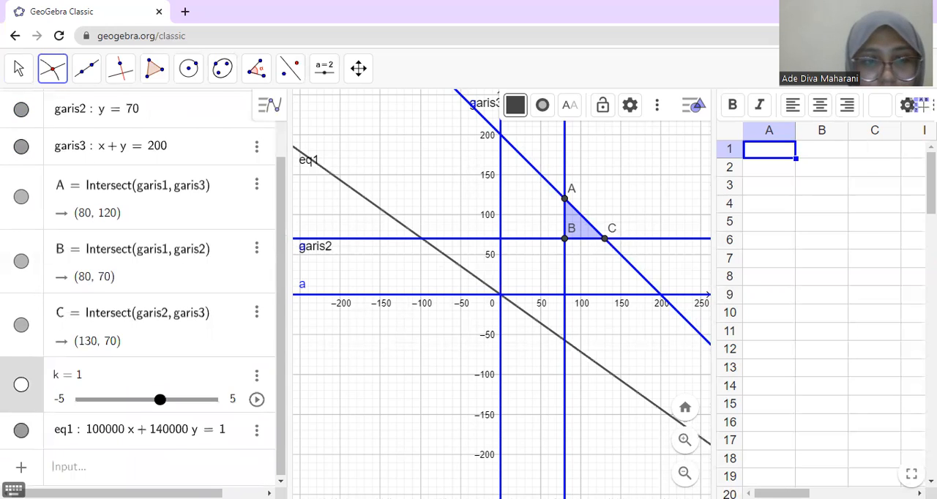
Step: Try to set the range of slider k from 0 to 100000, and test the slider's animation
left_click(63, 400)
key("BackSpace")
type("0")
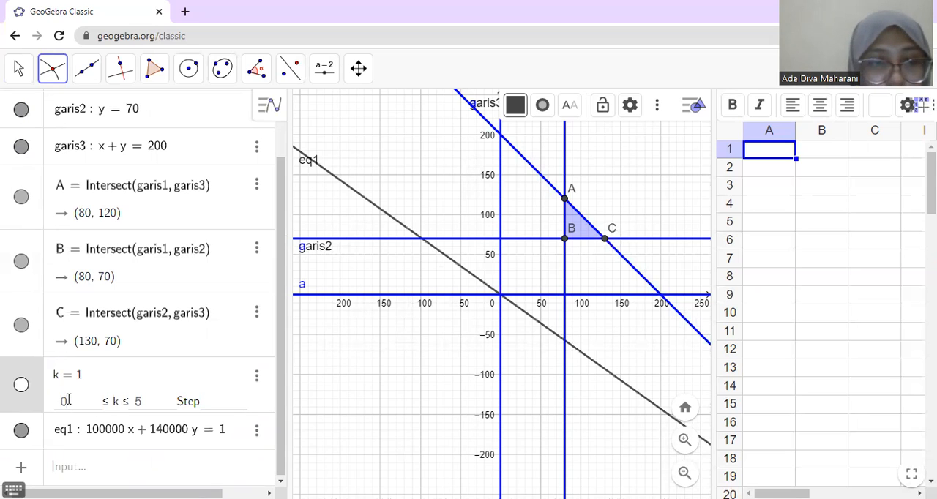
left_click(142, 401)
key("BackSpace")
key("BackSpace")
key("BackSpace")
type("10")
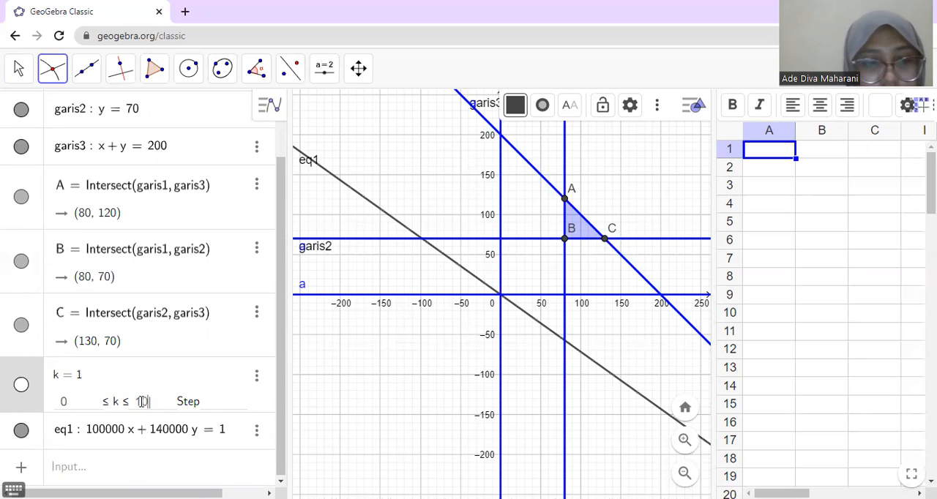
type("00000")
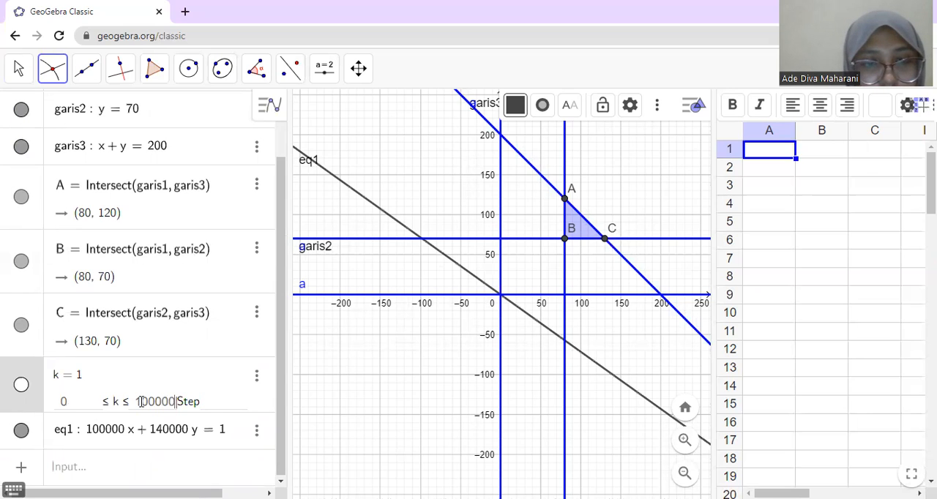
left_click(181, 466)
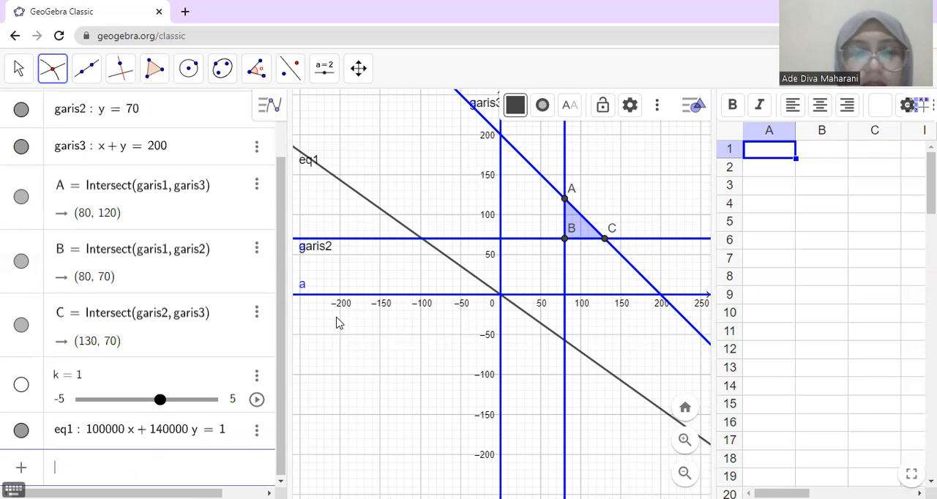
left_click(256, 399)
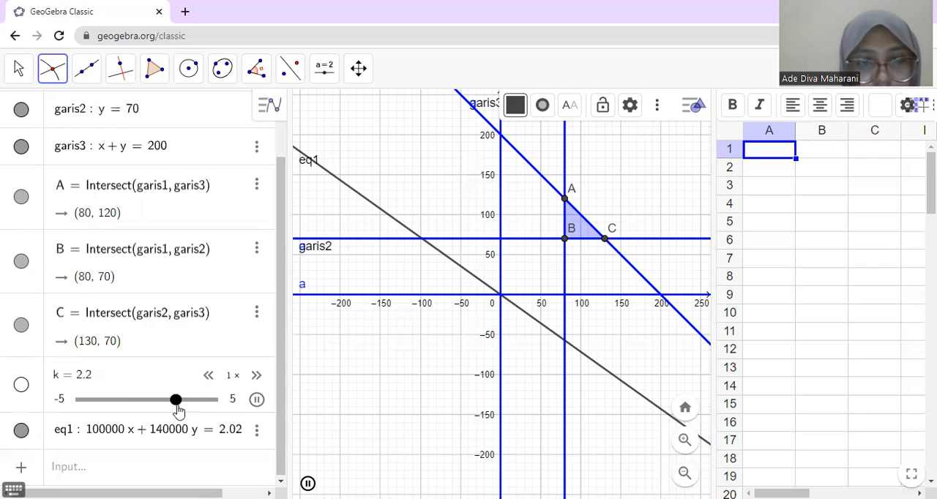
left_click(257, 400)
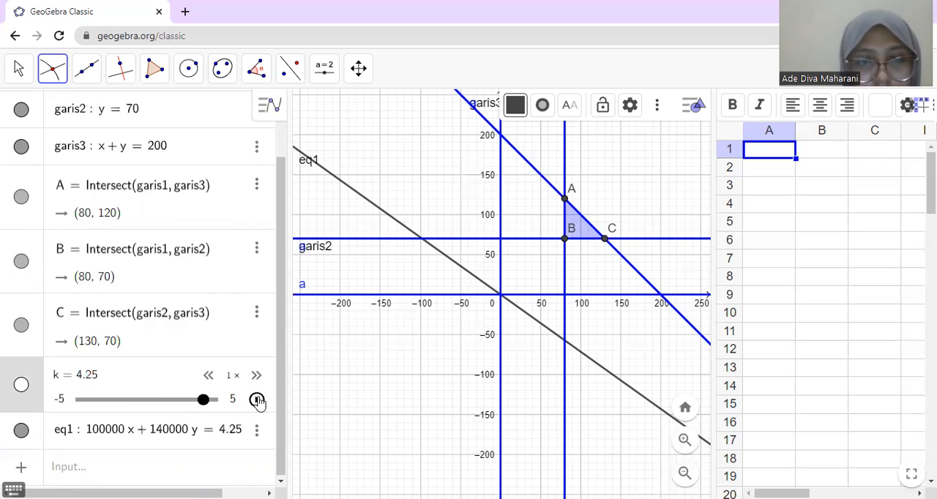
Step: Try again to change the limits of slider k, with 0 as minimum and 1000000 as maximum
left_click(233, 401)
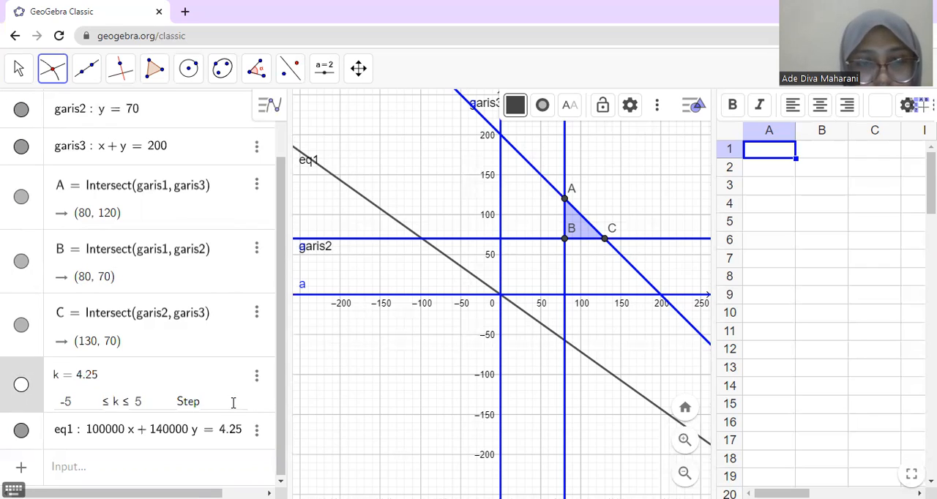
left_click(66, 401)
key("Left")
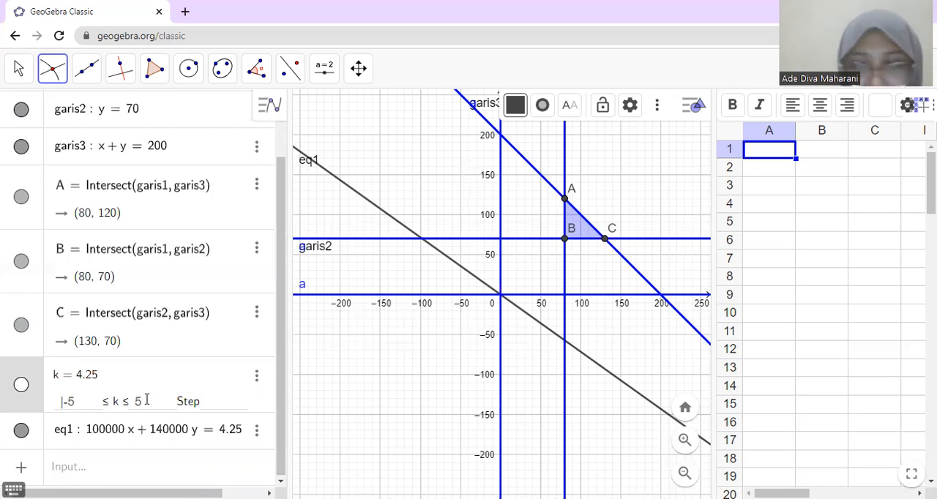
type("100000")
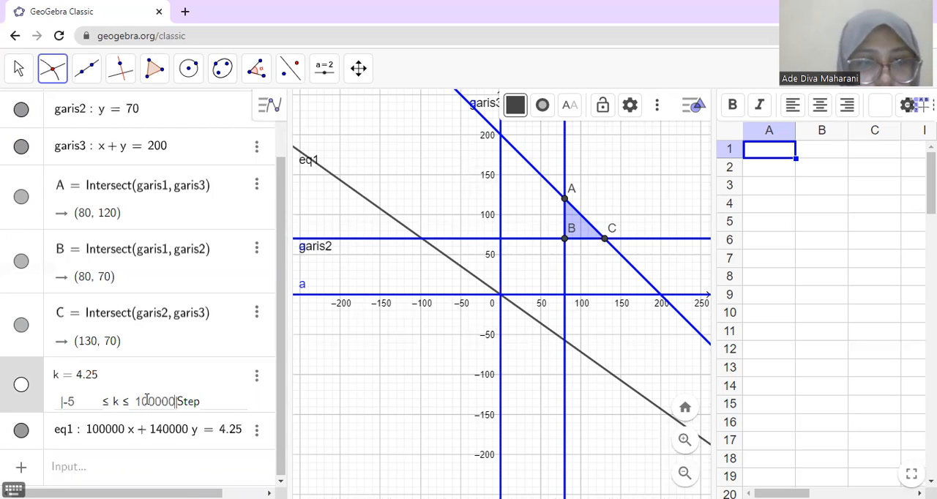
left_click(82, 399)
key("BackSpace")
key("BackSpace")
type("0")
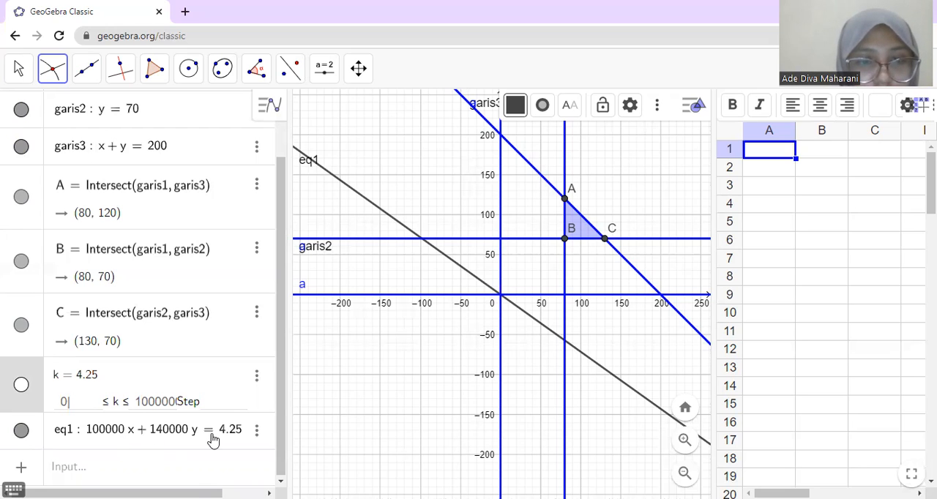
left_click(194, 465)
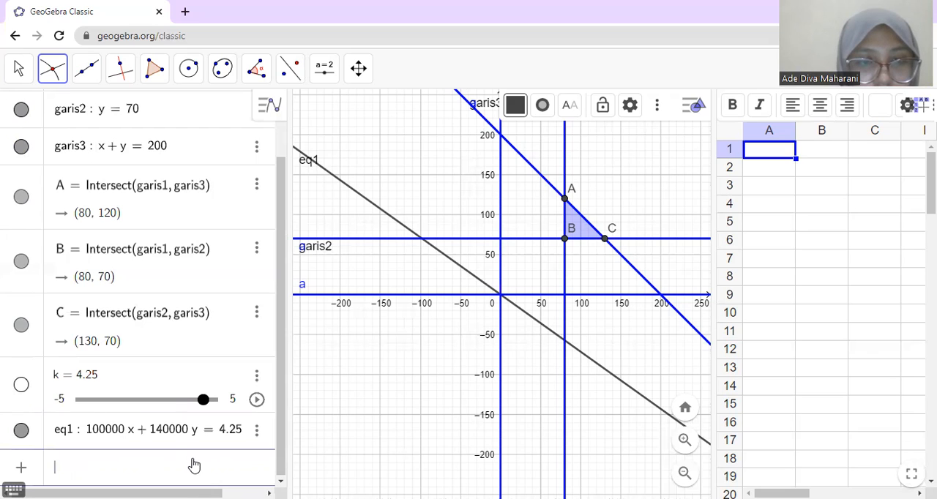
left_click(66, 396)
type("0")
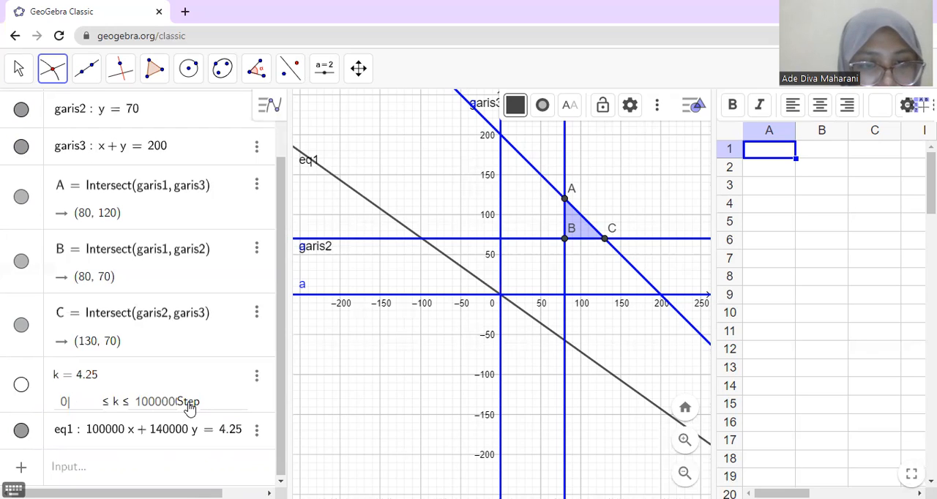
Step: Re-enter k as the right-hand side of eq1 and animate slider k
left_click(240, 435)
key("BackSpace")
key("BackSpace")
key("BackSpace")
key("BackSpace")
type("k")
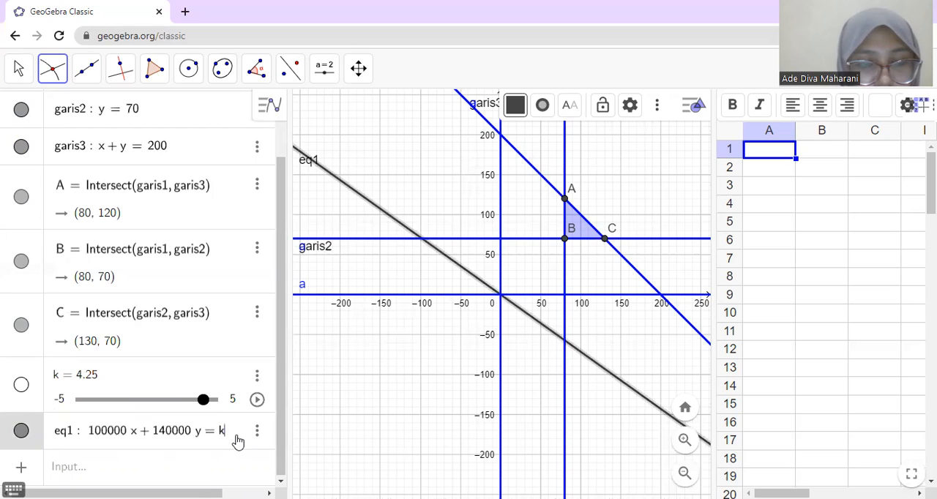
left_click(257, 399)
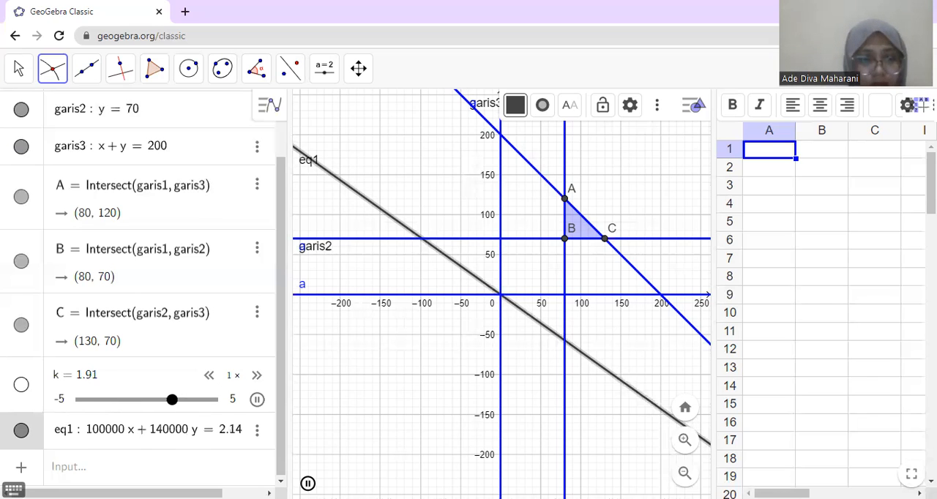
Step: Try to set the limits of slider k to 0 and 1000000, and run the slider's animation
left_click(59, 400)
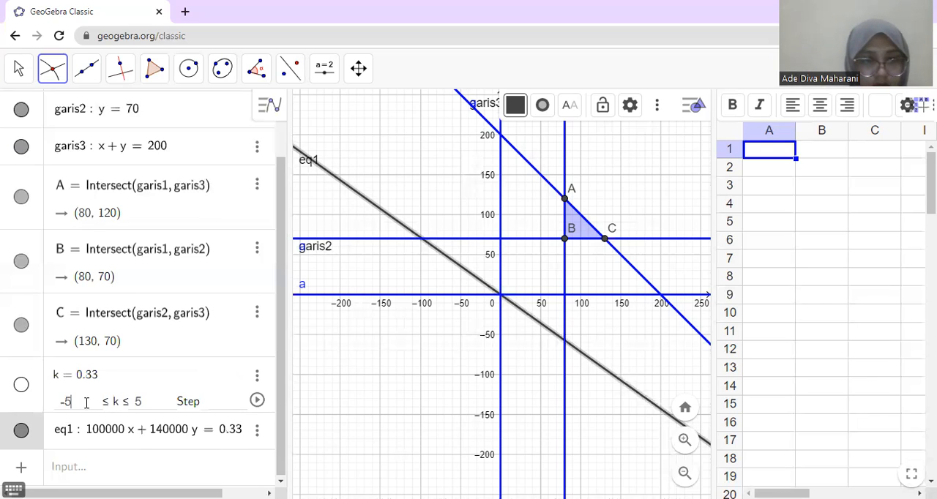
key("BackSpace")
key("BackSpace")
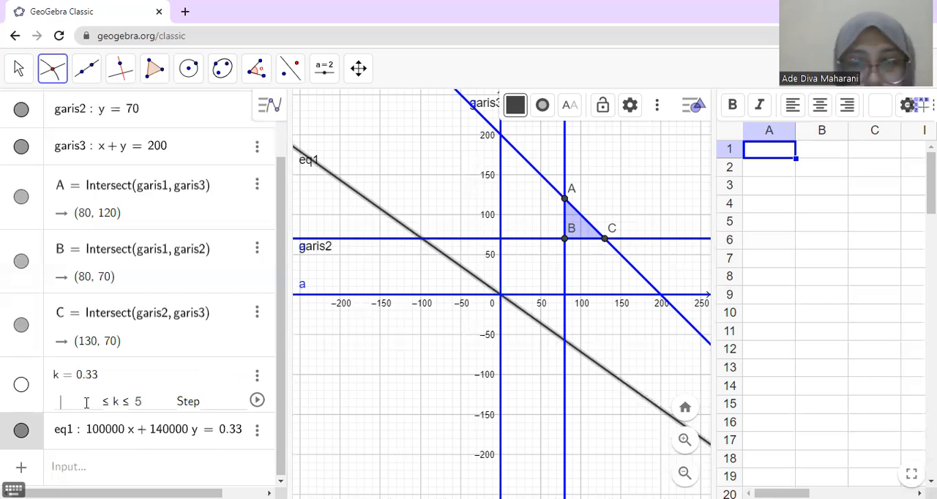
type("0")
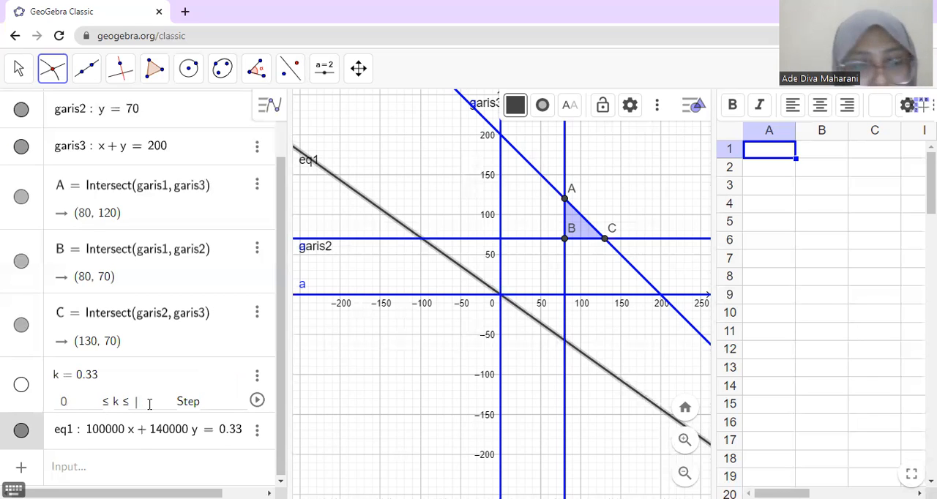
type("10000")
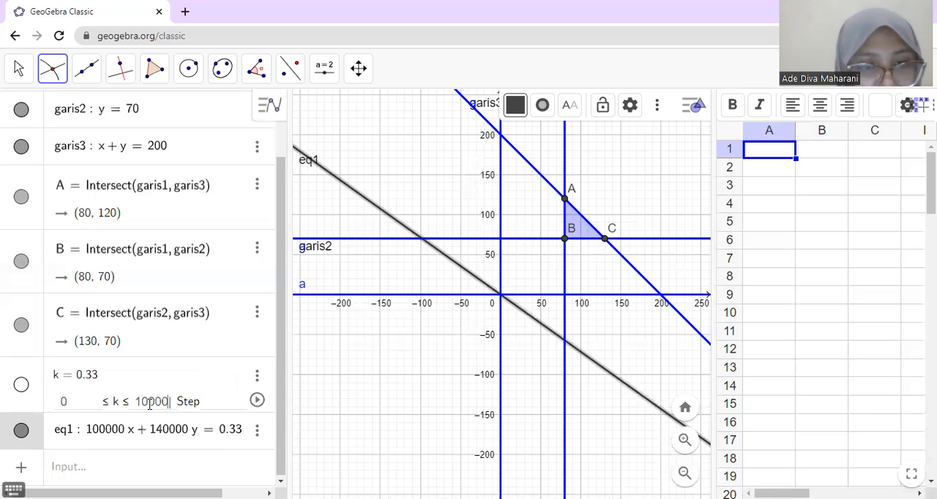
type("00")
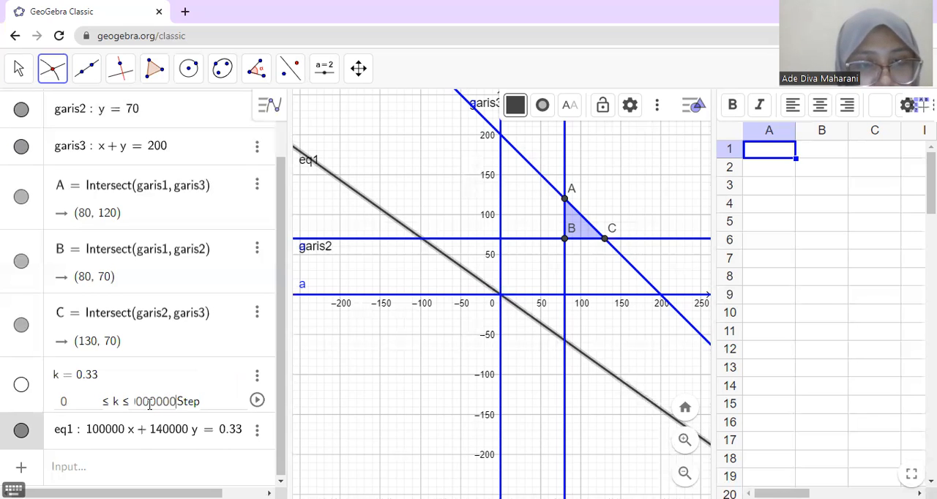
left_click(219, 393)
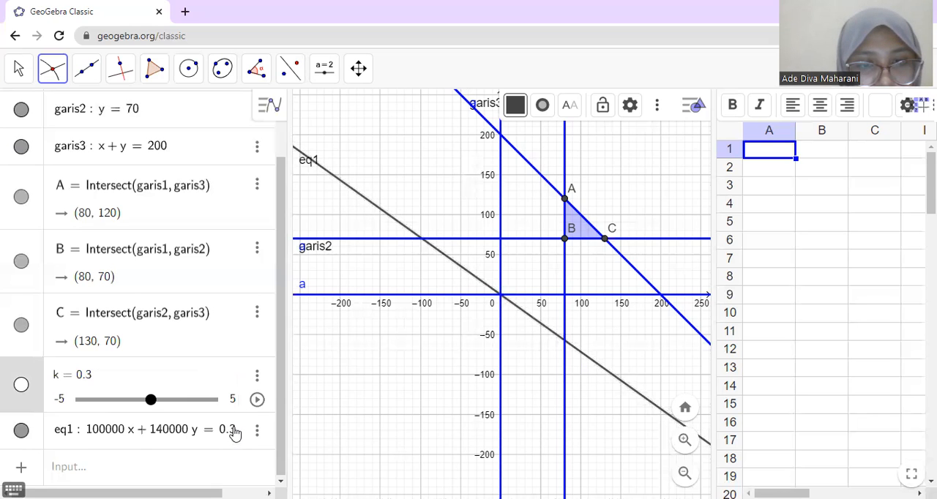
left_click(256, 401)
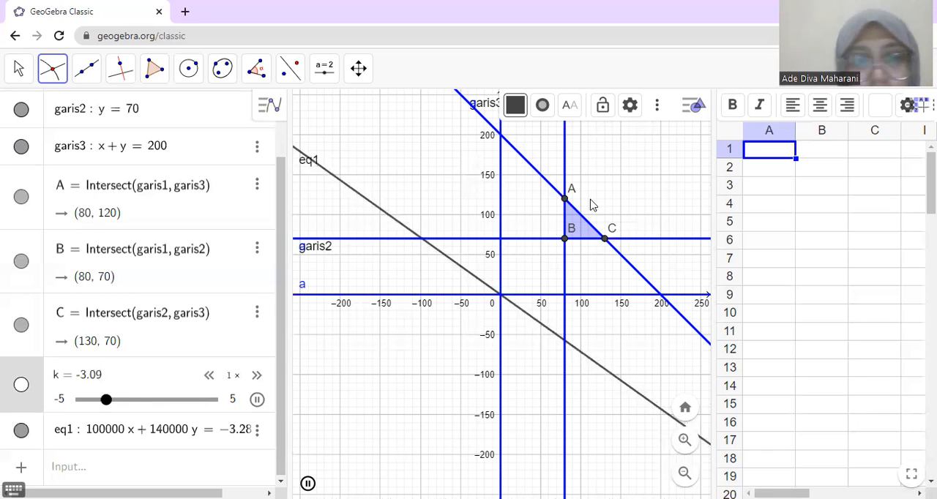
Step: Try to set the limits of slider k to 0 and 5000000, and move the slider to its maximum
left_click(71, 399)
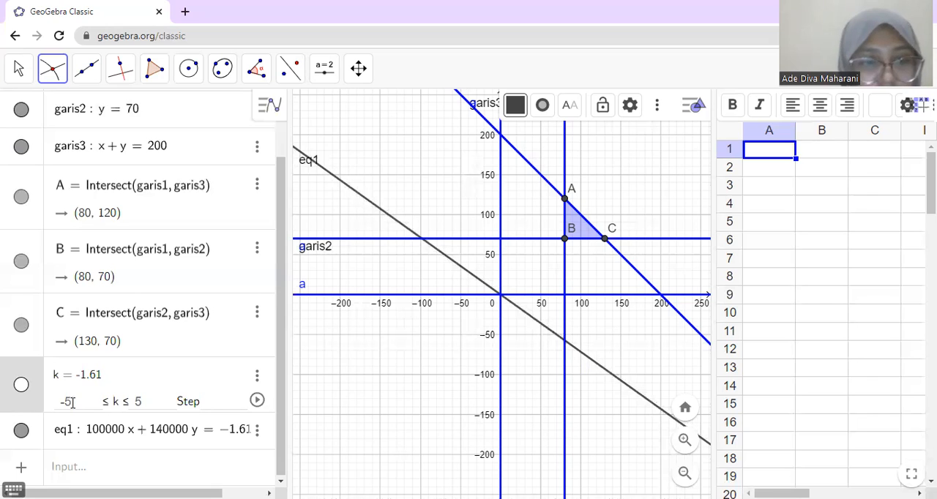
key("BackSpace")
key("BackSpace")
type("0")
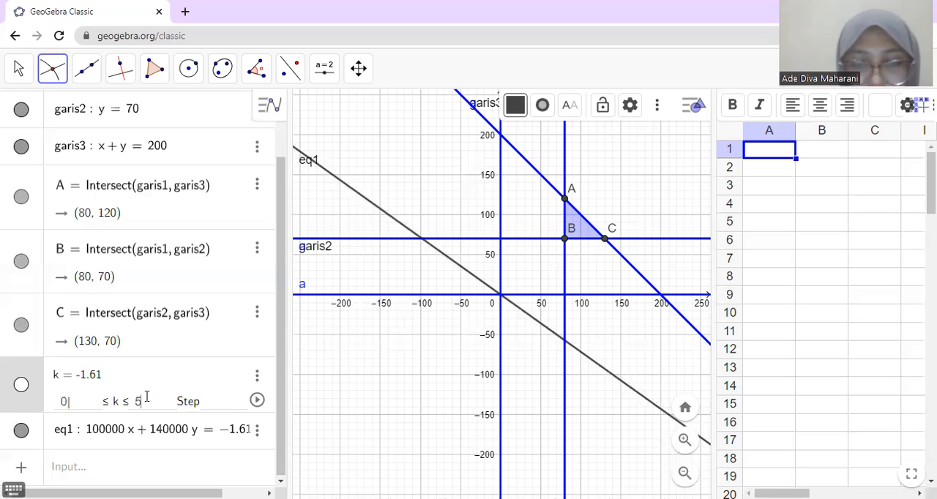
type("000")
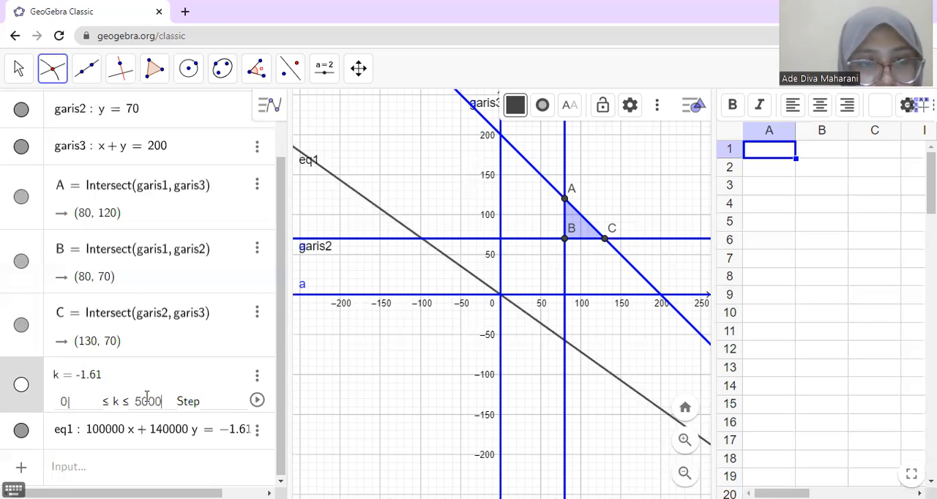
type("000")
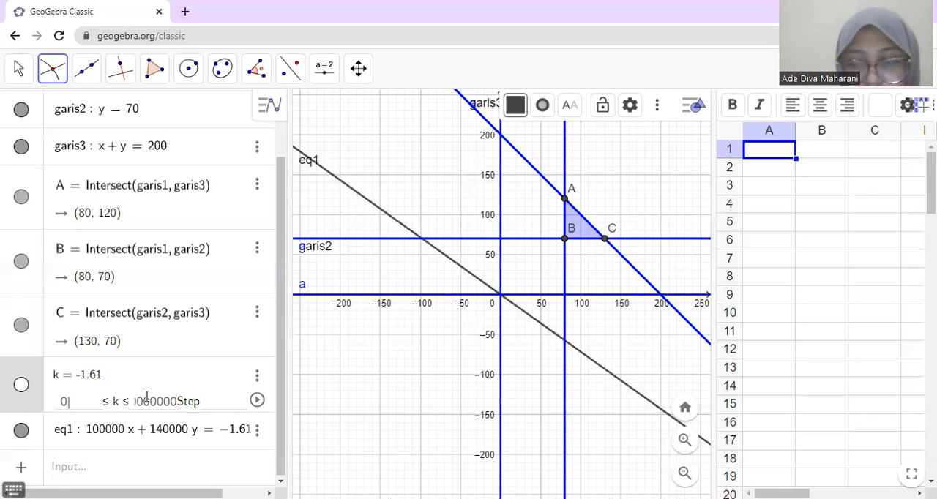
left_click(251, 385)
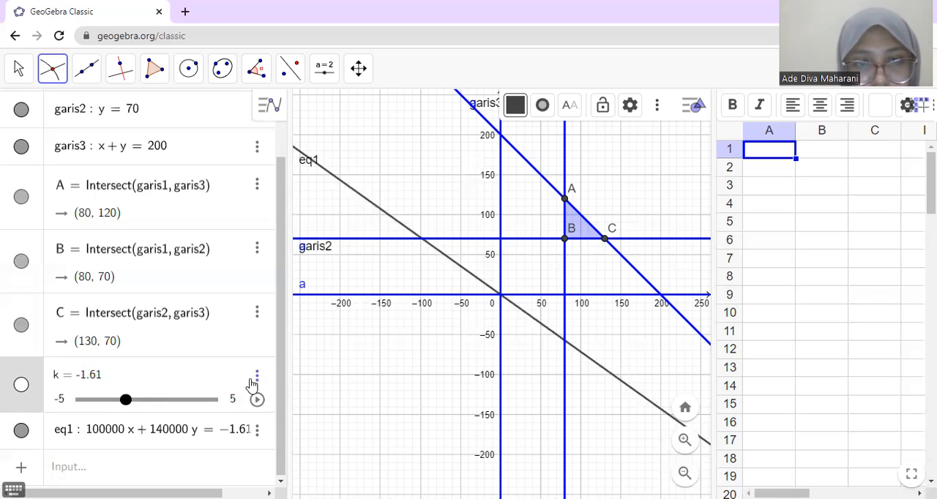
left_click(256, 378)
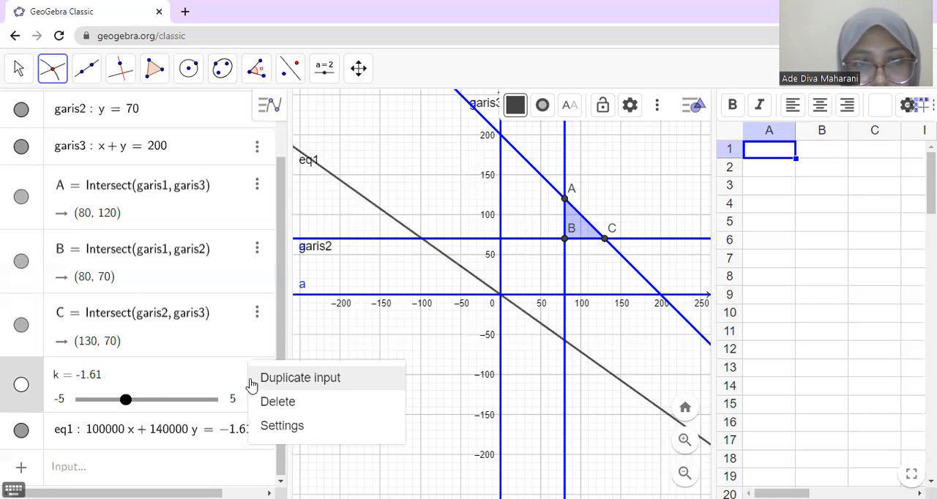
left_click(202, 400)
left_click(217, 401)
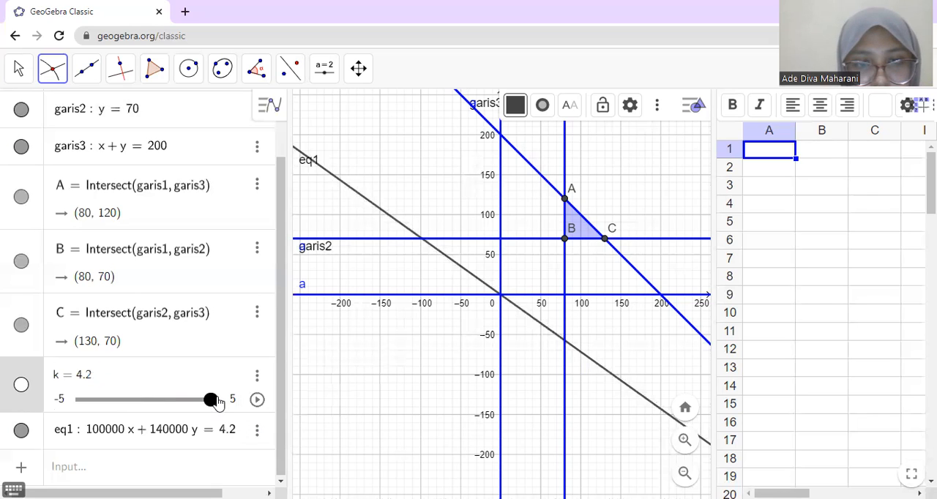
Step: Set k to 10000000 and animate slider k, pausing it when the objective line reaches corner point B
left_click(85, 377)
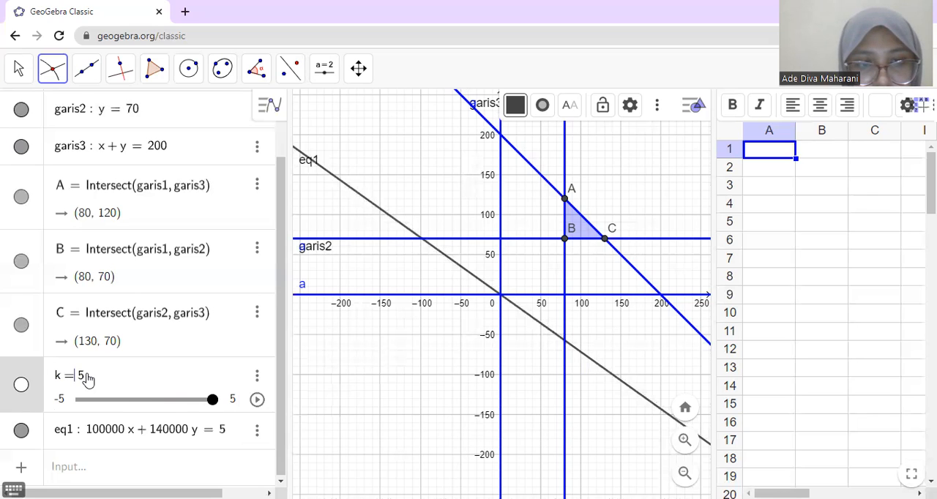
key("BackSpace")
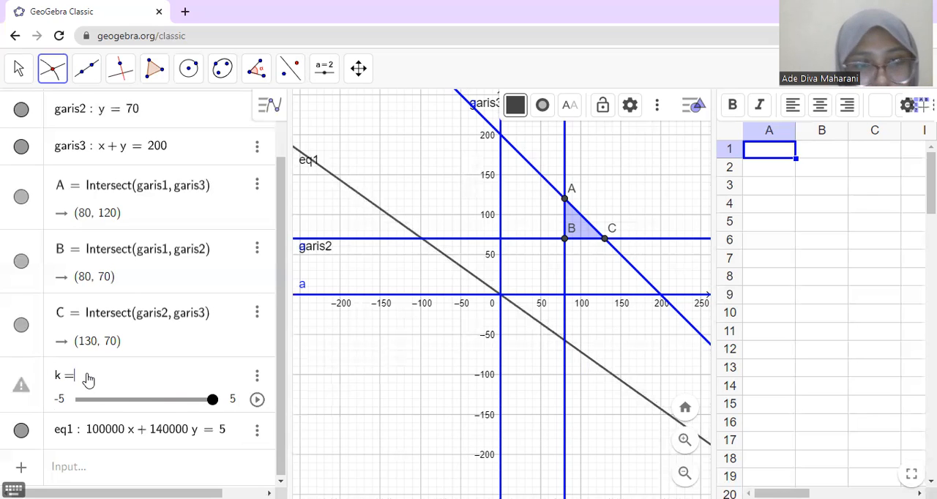
type("100")
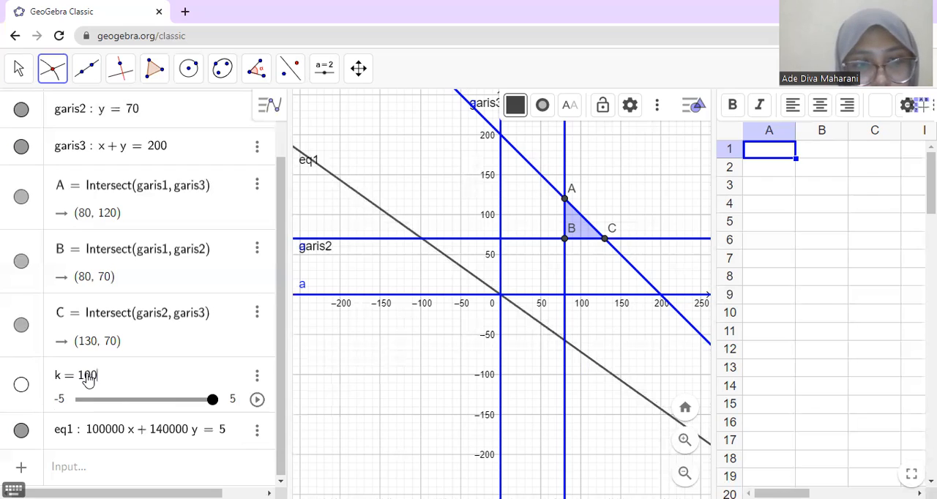
type("00000")
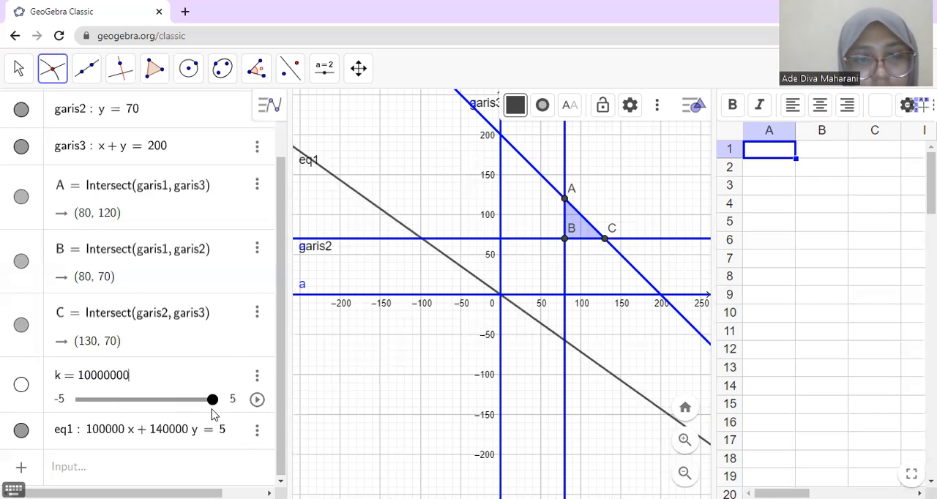
key("Return")
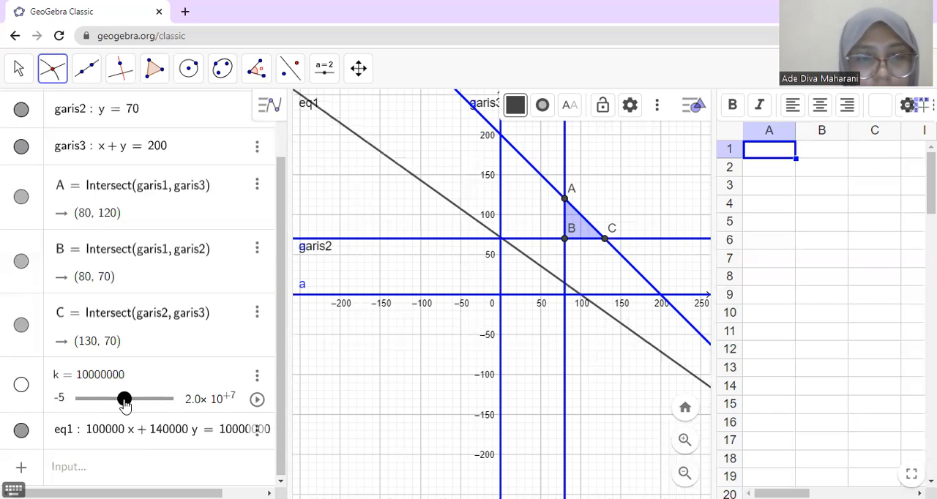
left_click(257, 400)
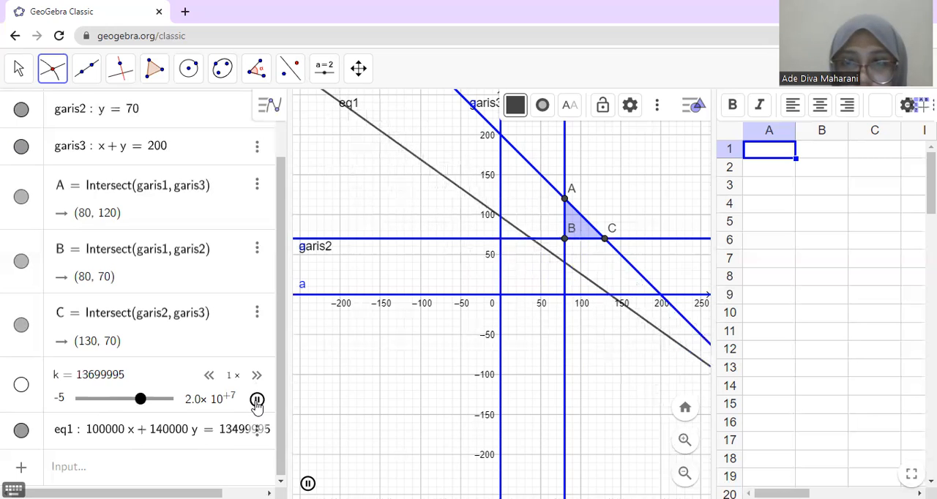
left_click(256, 401)
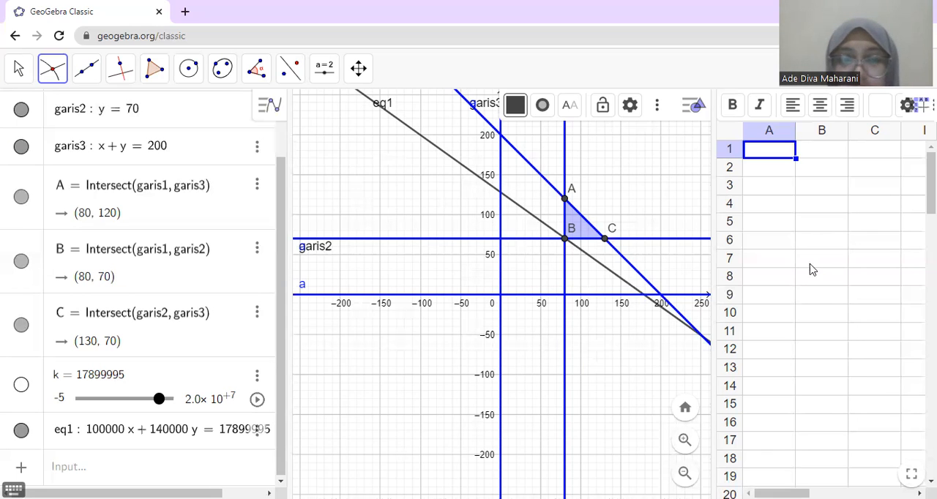
Step: Enter the heading "titik" in spreadsheet cell A1
left_click(770, 153)
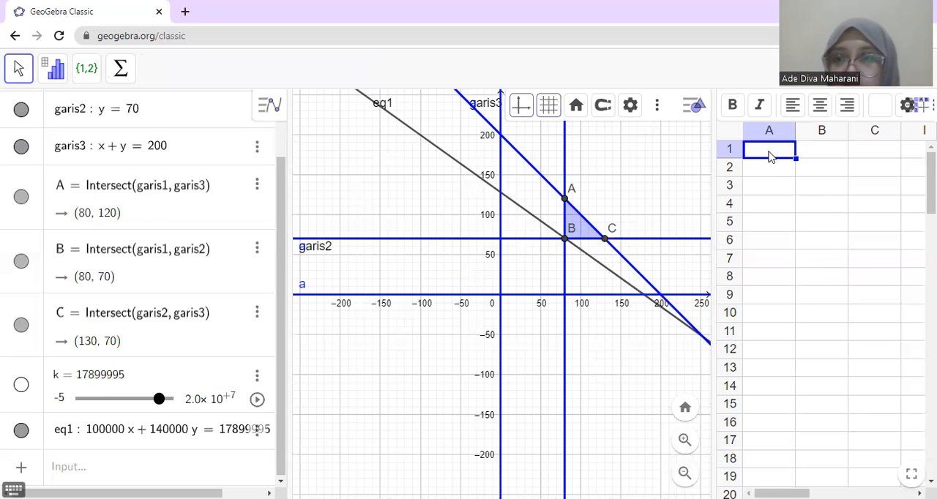
double_click(770, 155)
type("tiy")
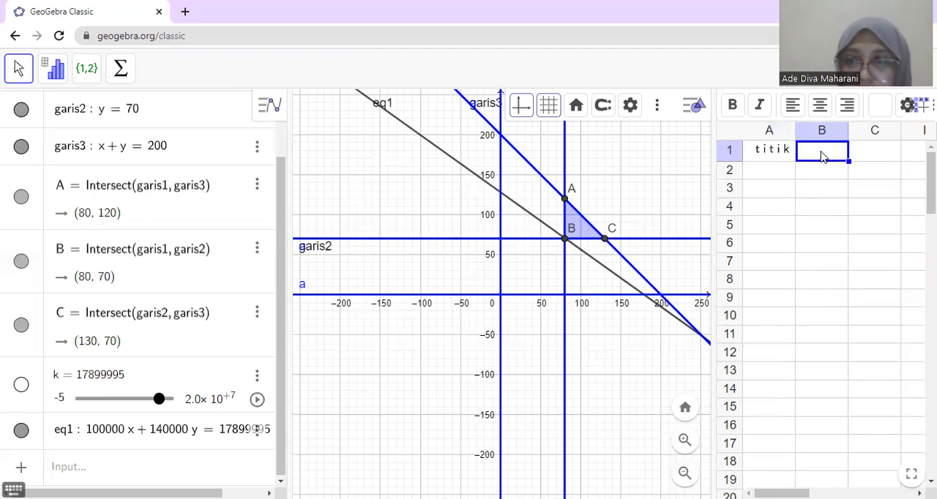
Step: Try to enter the heading f(x,y) in spreadsheet cell B1
type("f(")
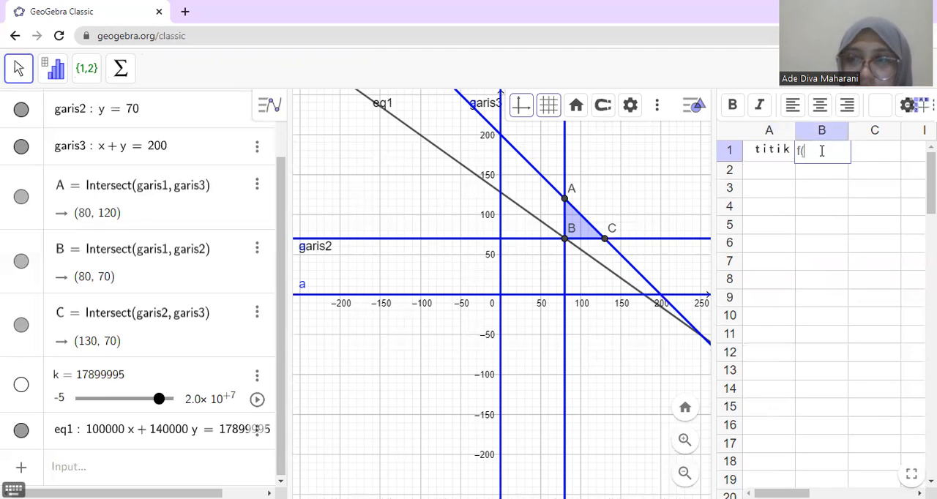
type("x,")
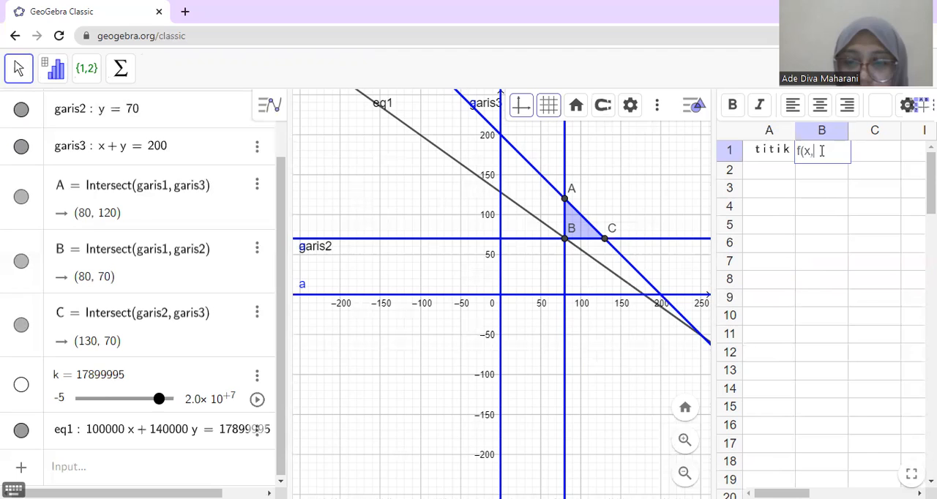
type("y)")
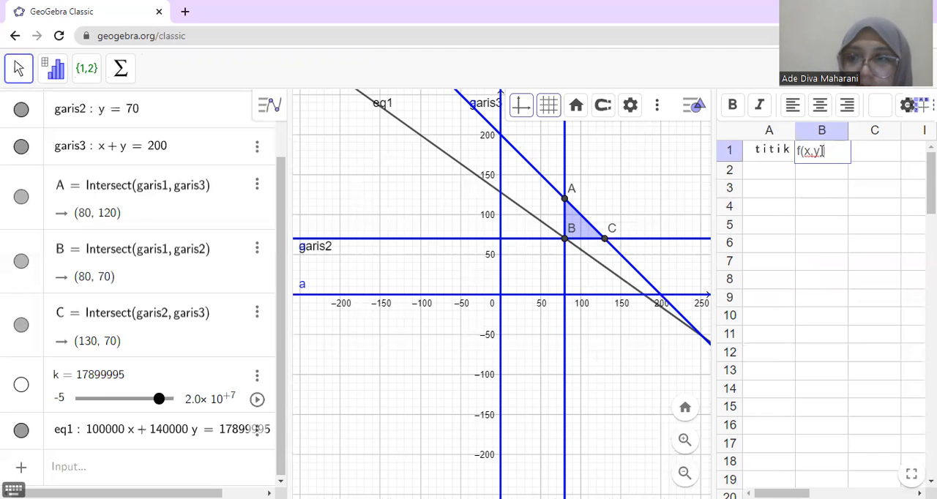
key("Return")
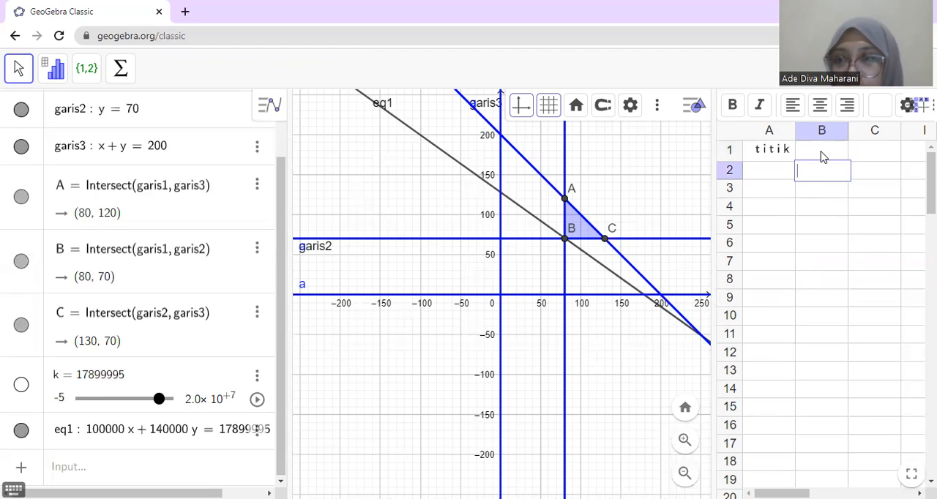
left_click(805, 149)
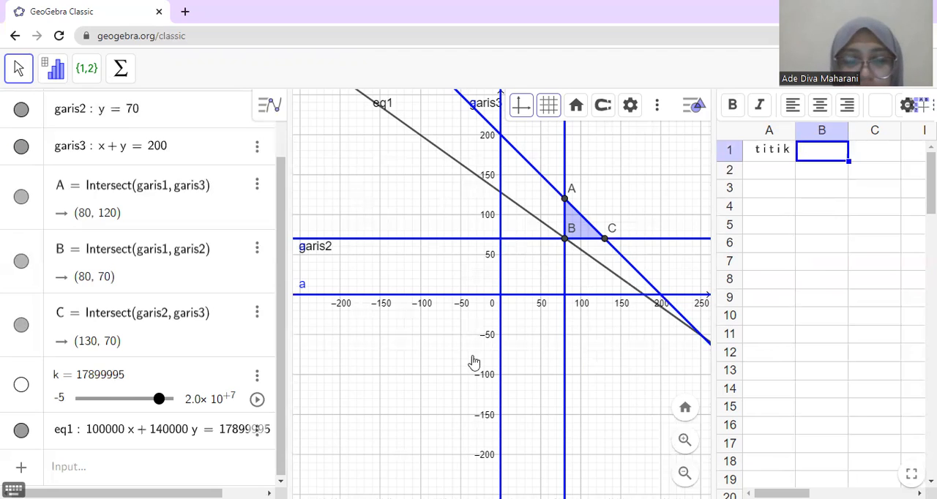
Step: Try to define the objective function f(x,y) = 100000x + 140000y as a new algebra entry
left_click(83, 469)
type("f(")
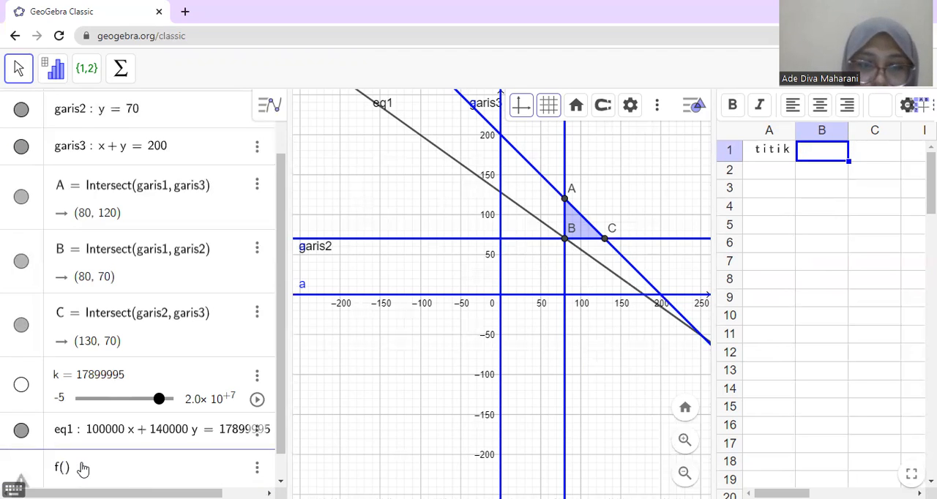
type("x, y")
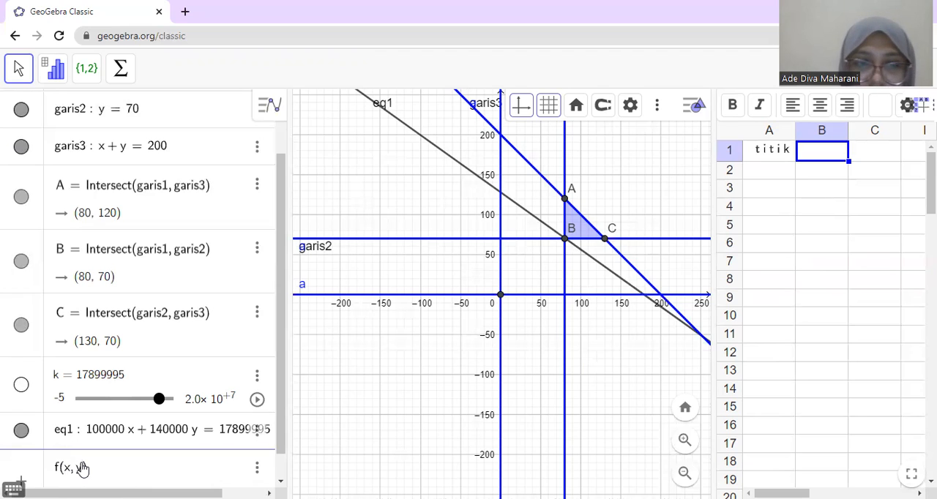
left_click(108, 471)
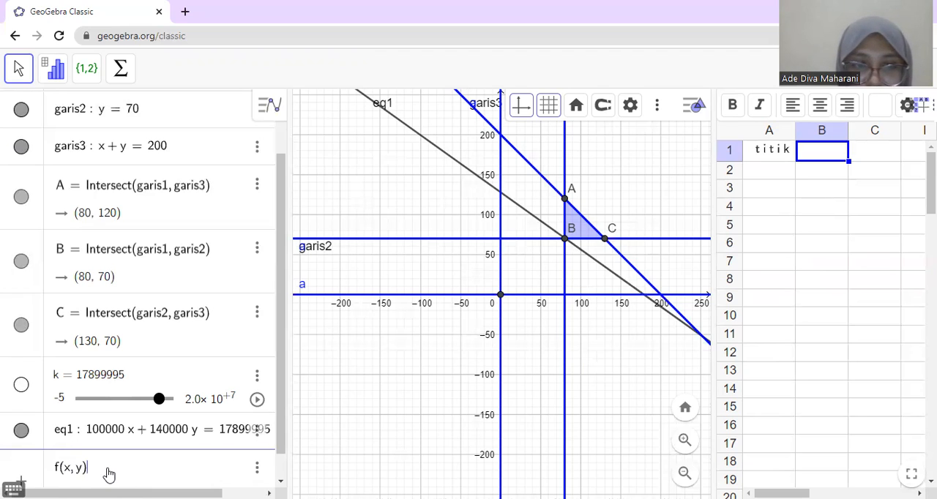
type("=")
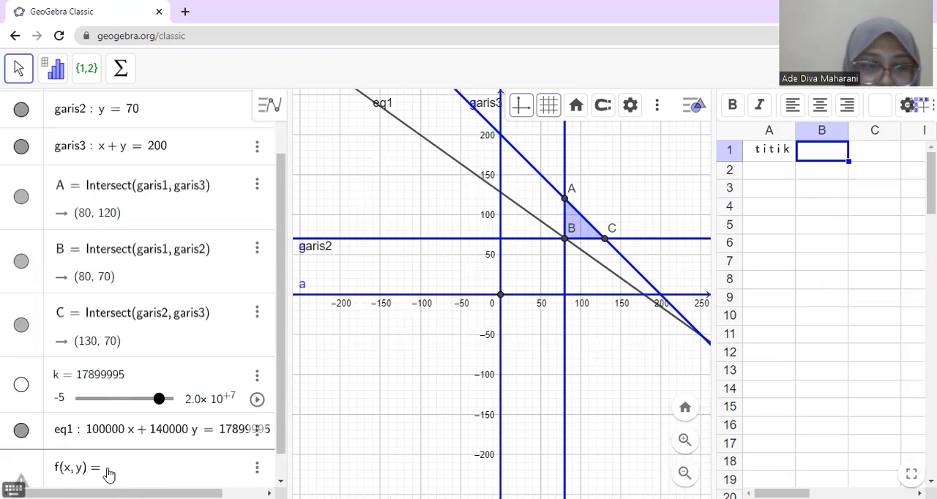
type(" 1000")
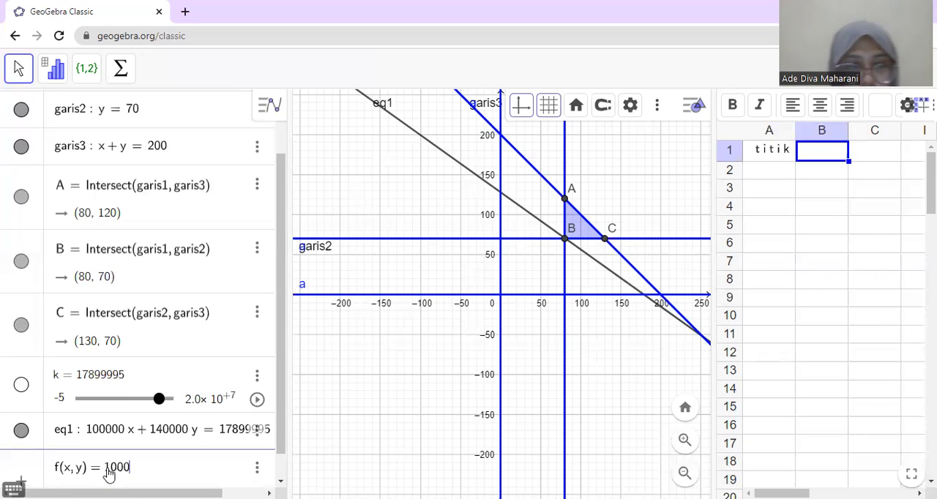
type("00")
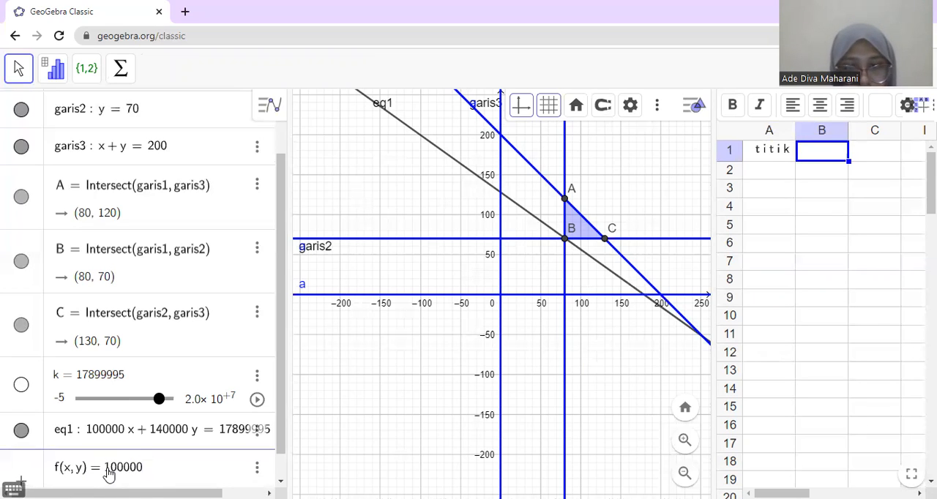
type("x")
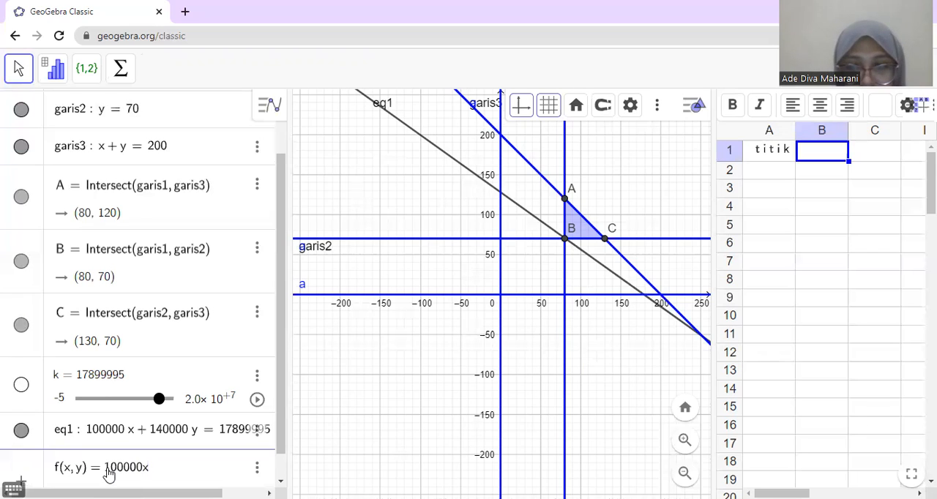
type(" + 14")
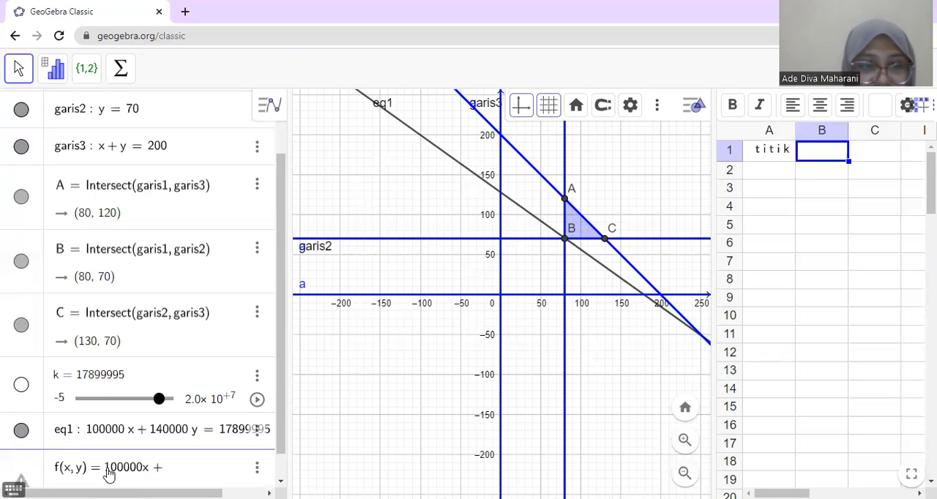
type("0000y")
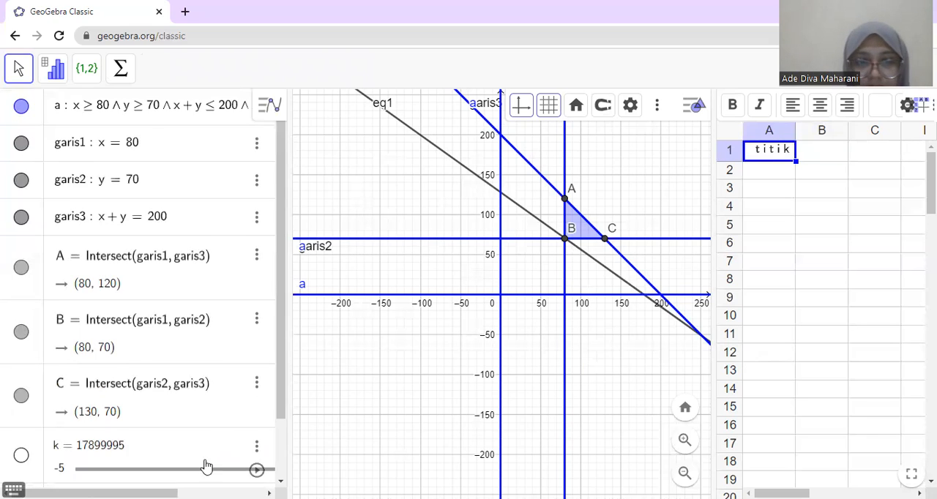
scroll(207, 467, "down", 1)
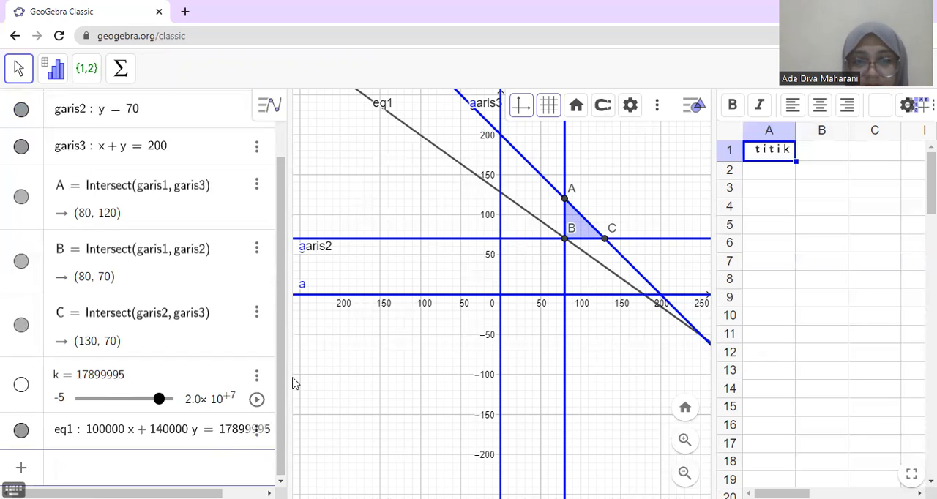
left_click_drag(281, 380, 284, 428)
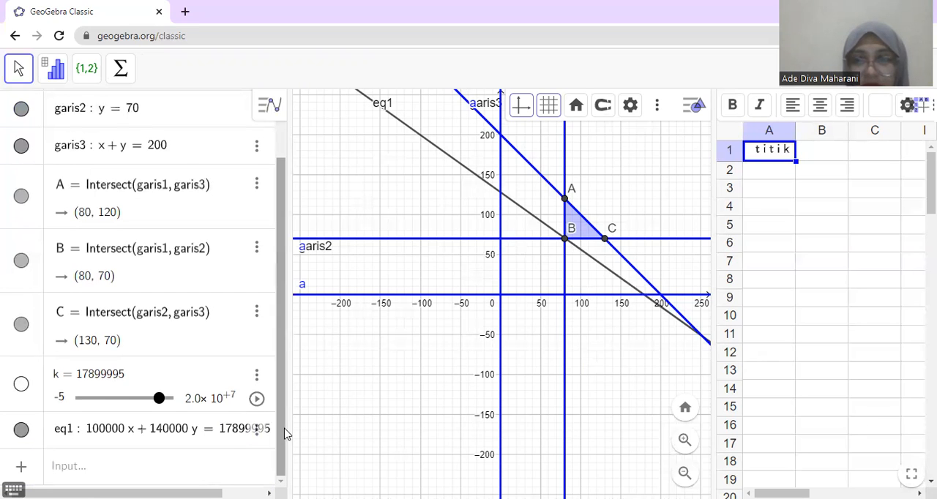
left_click(769, 159)
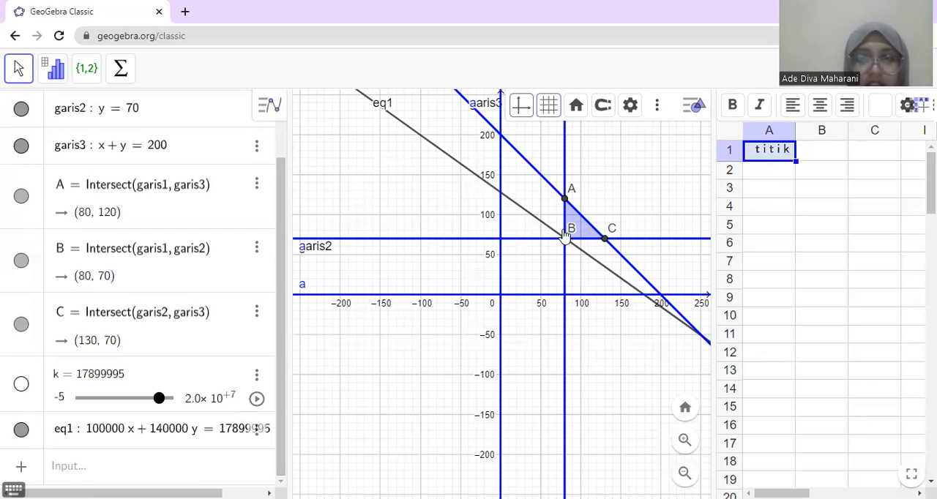
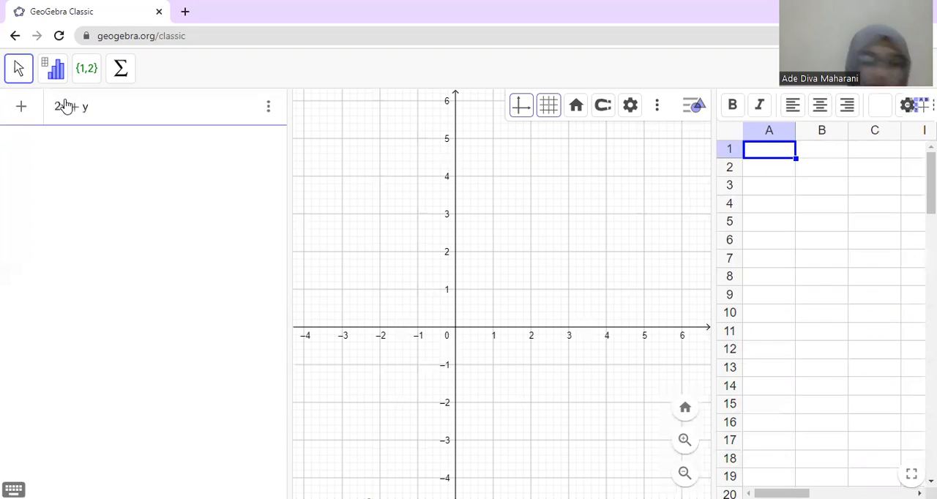
Step: Enter the boundary lines 2x + y = 4 and 2x + 2y = 6 as separate algebra entries
type("= 4")
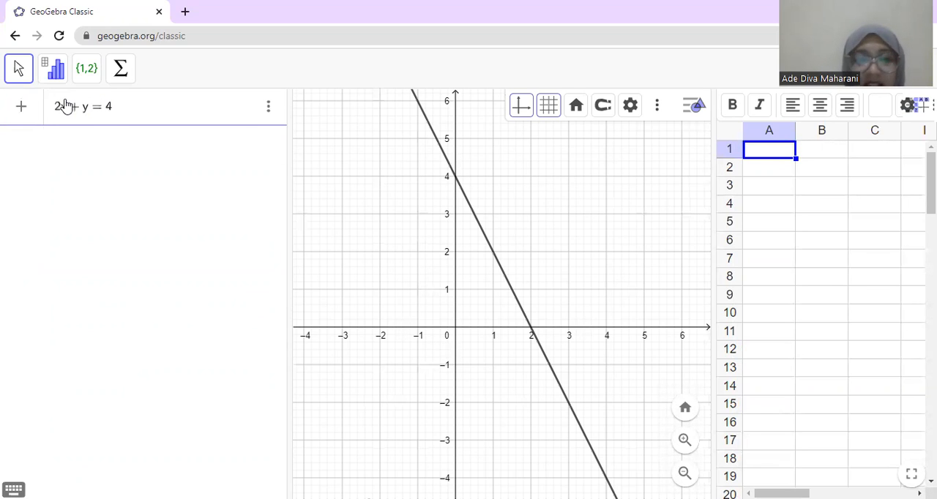
key("Return")
type("2x ")
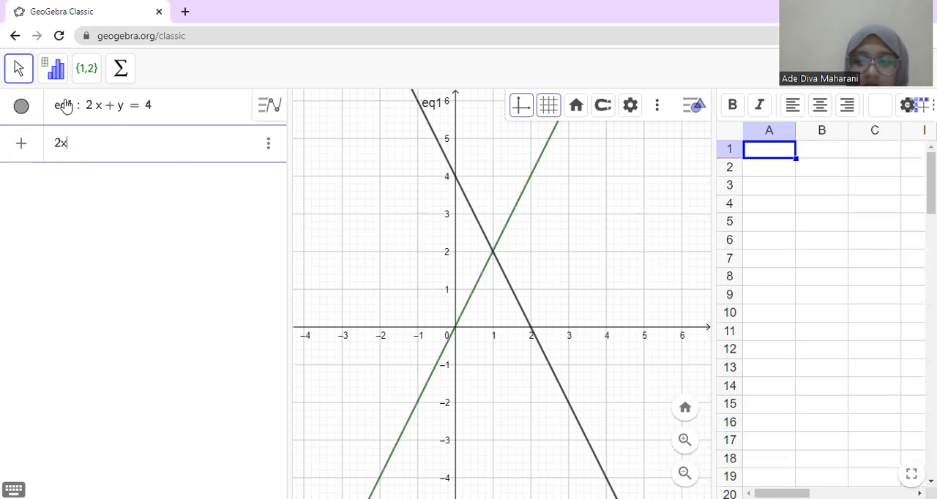
type("+ 2y ")
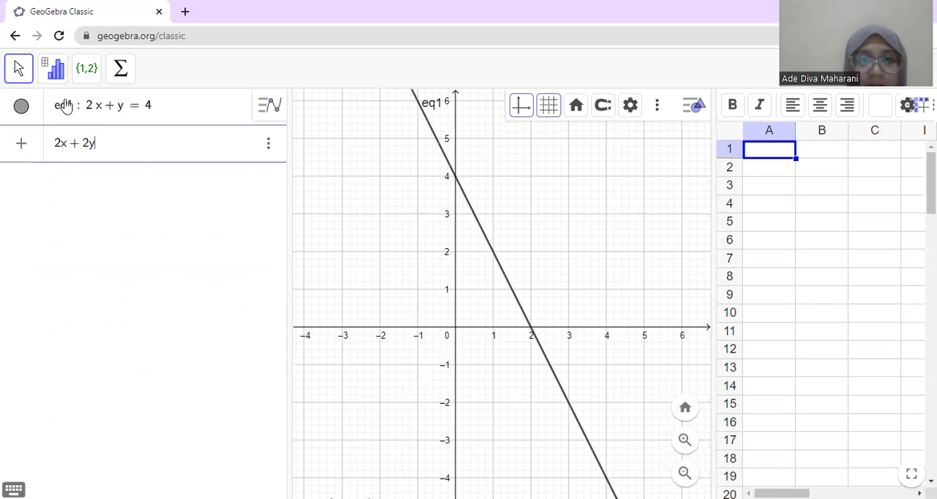
type("= 6")
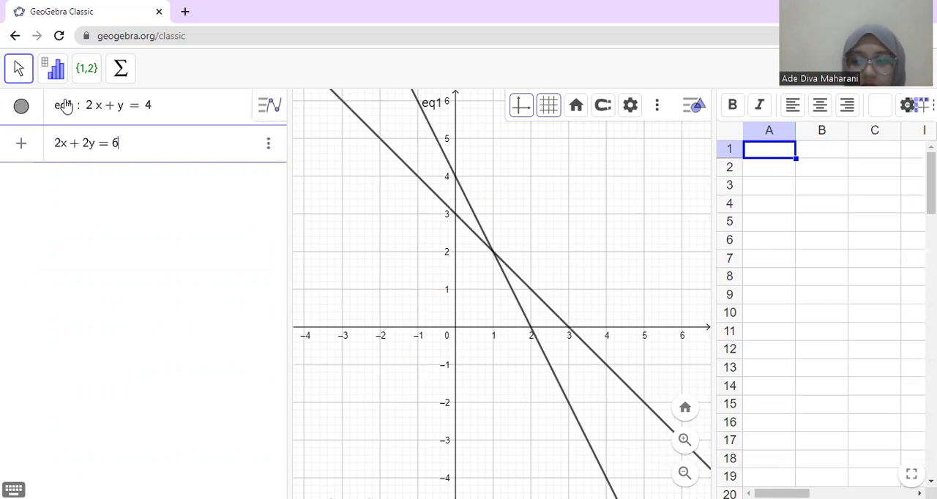
key("Return")
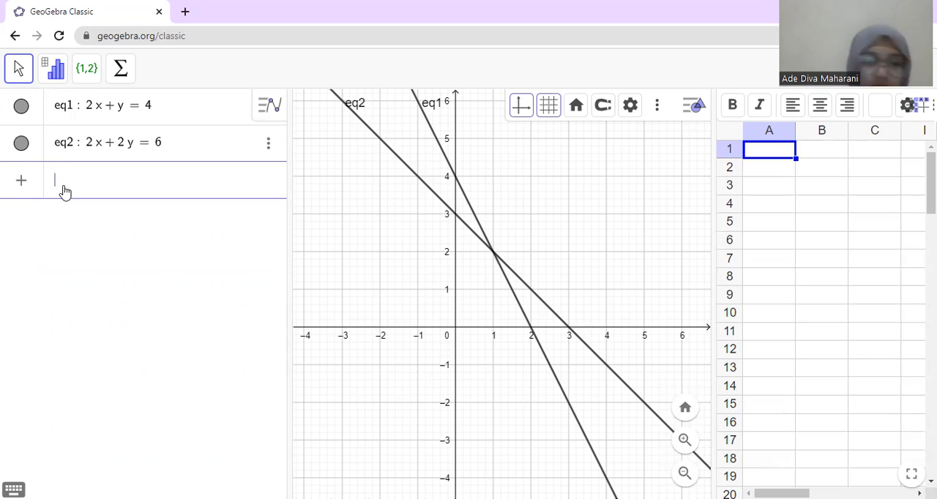
Step: Begin a combined inequality entry with 2x + y ≤ 4 ∧ 2x + 2y ≤ 6
type("2x")
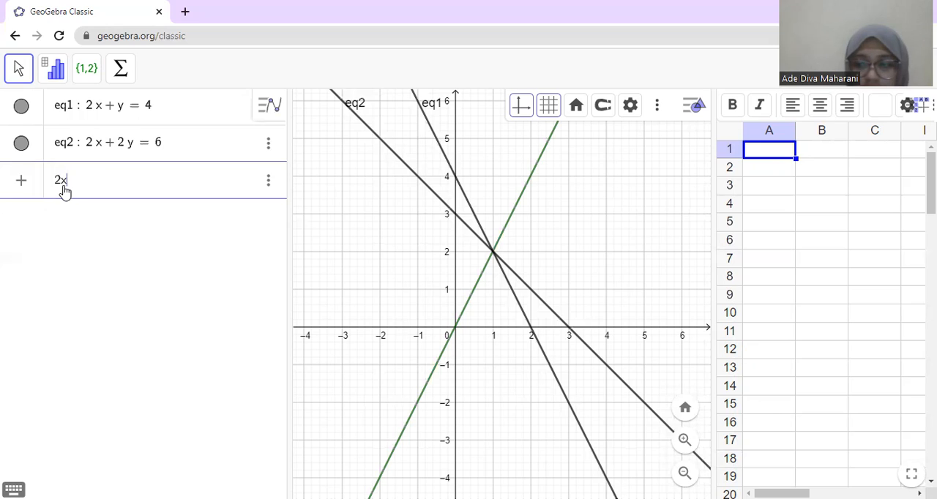
type("+y")
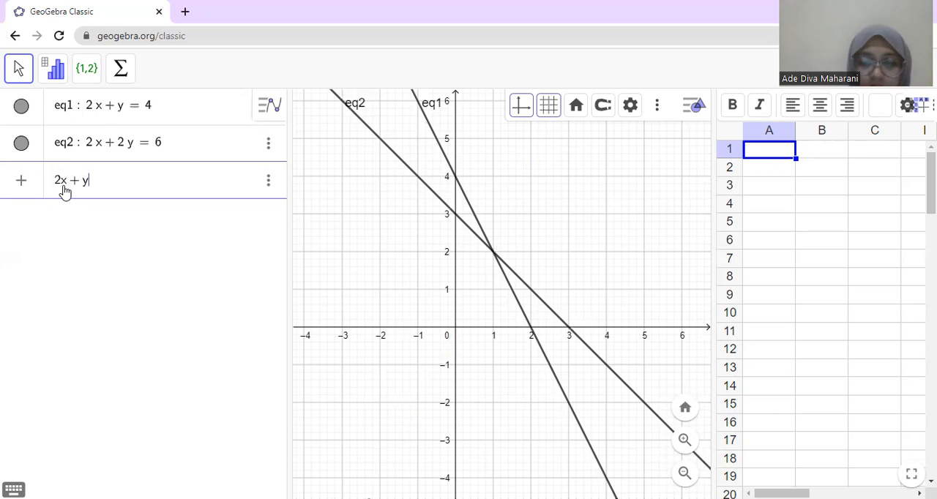
type("<=")
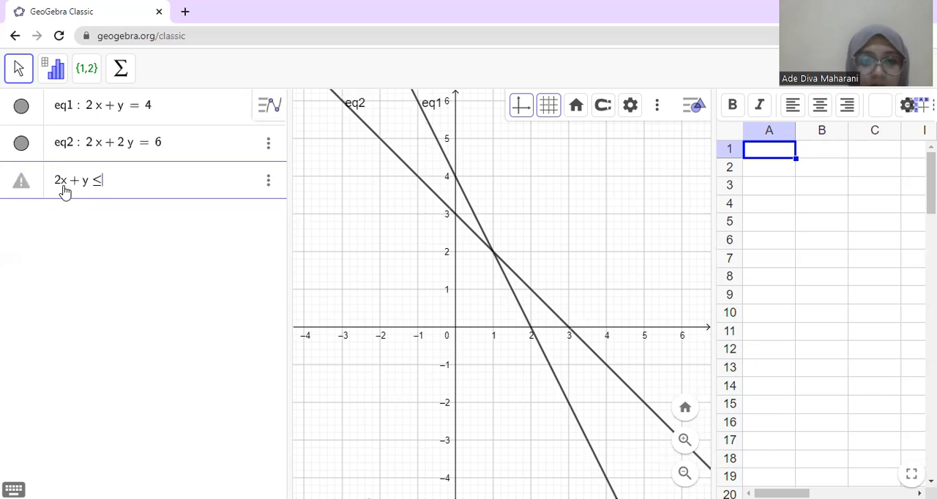
type("4")
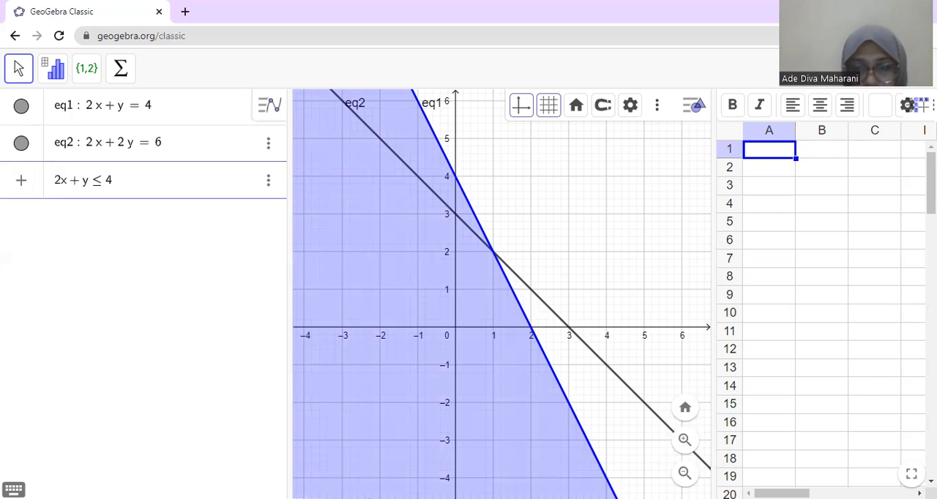
left_click(14, 489)
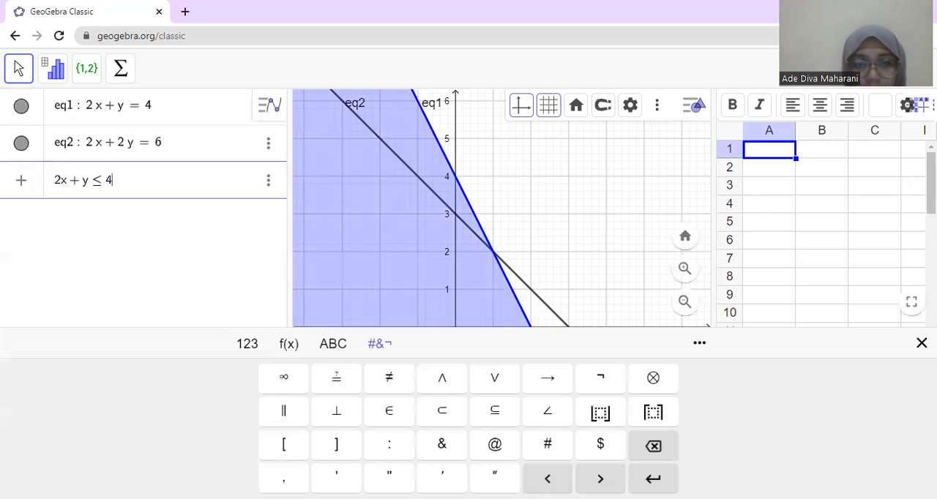
left_click(445, 389)
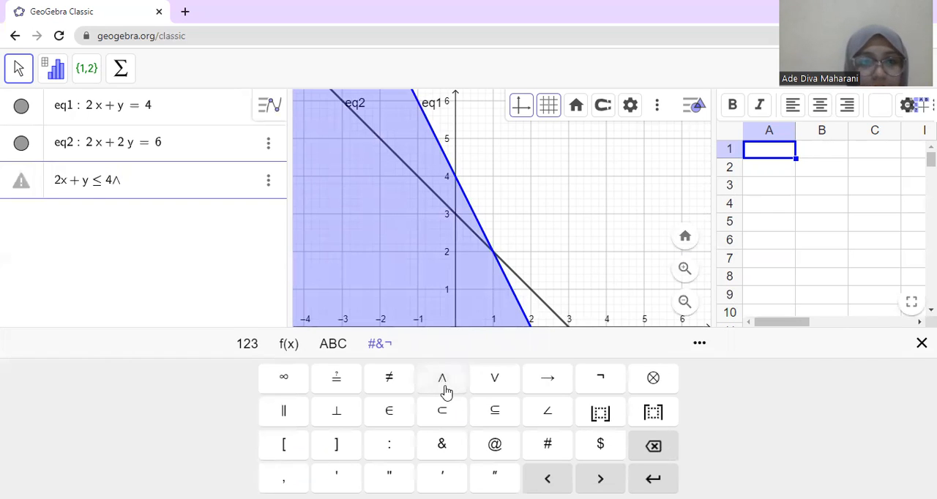
type("2x+")
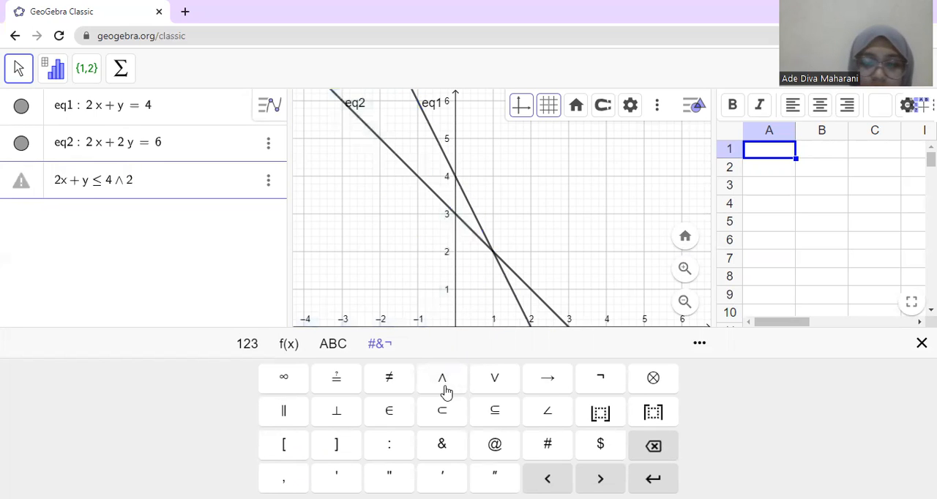
type("2y<")
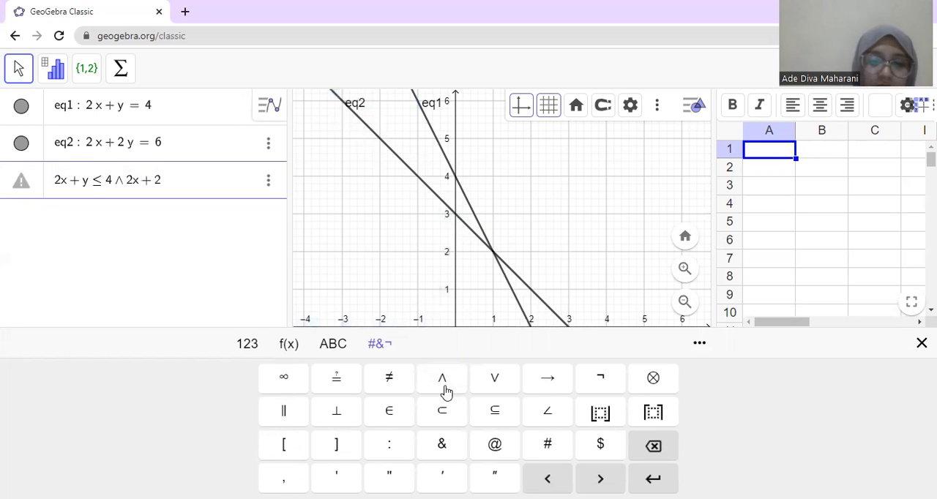
type("=6")
Step: Extend the combined inequality with ∧ x ≥ 0 ∧ y ≥ 0 and create the feasible region
left_click(443, 389)
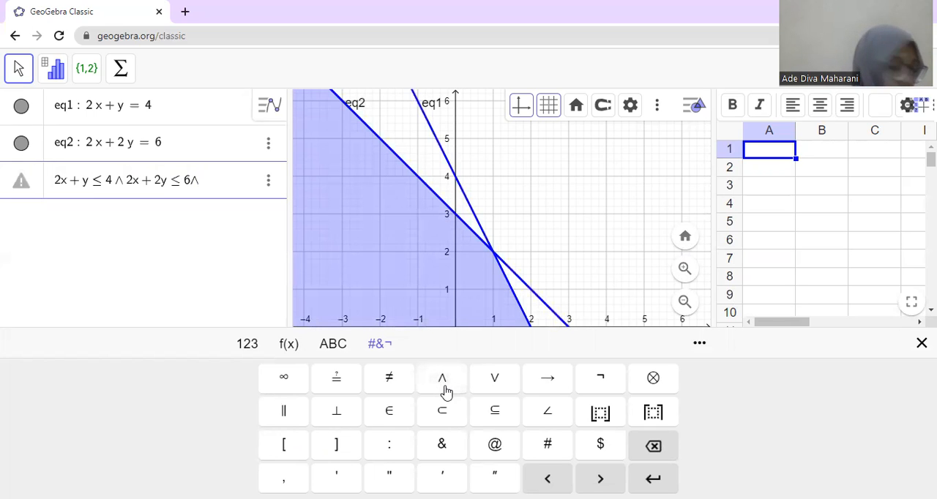
type("x")
type(">=0")
left_click(444, 388)
type("y")
type(">")
type("=0")
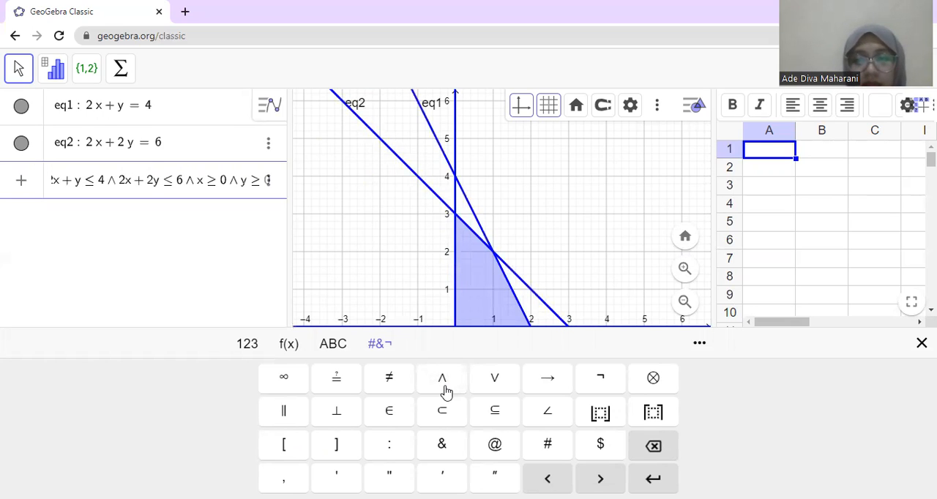
key("Return")
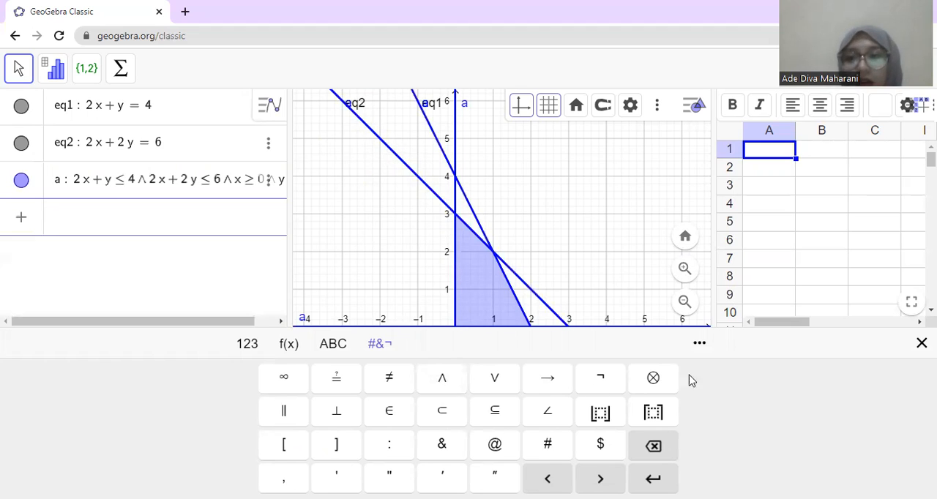
Step: Mark the feasible region's corners with Intersect where eq2 meets the y-axis, eq1 meets eq2, and eq1 meets the x-axis
left_click(685, 308)
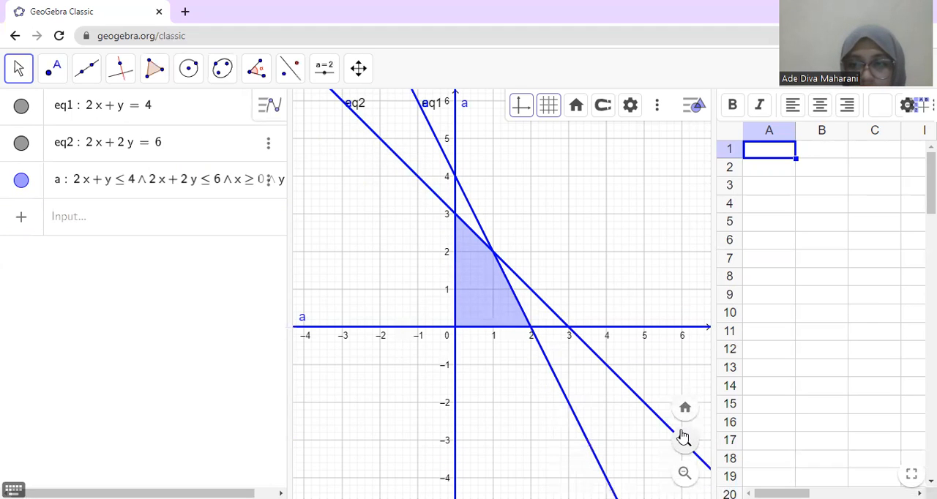
left_click(683, 437)
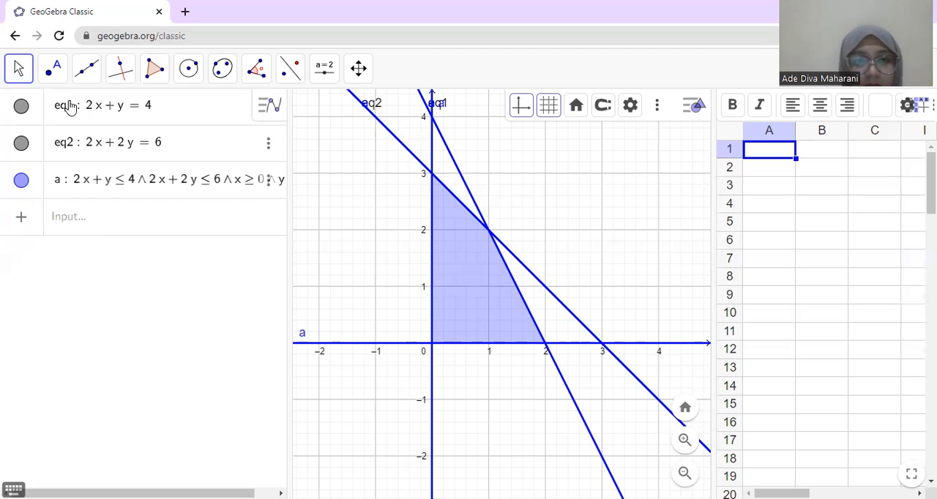
left_click(55, 77)
left_click(58, 207)
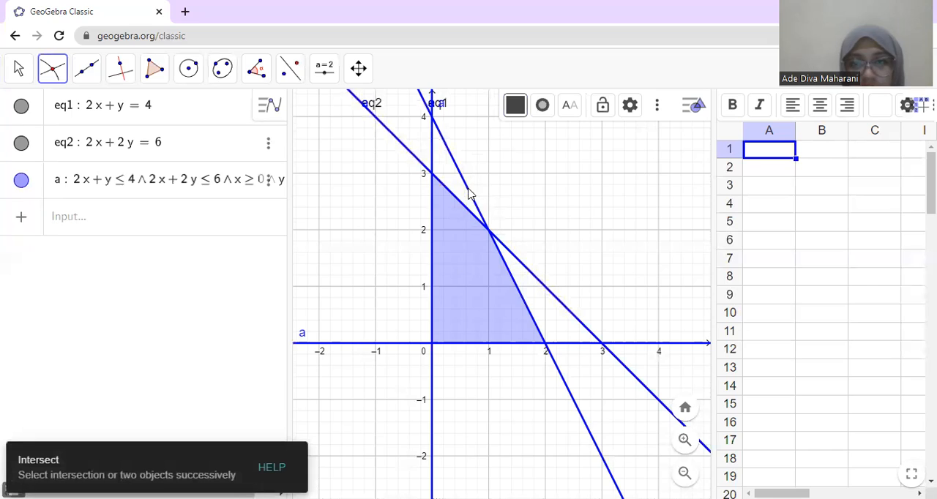
left_click(432, 176)
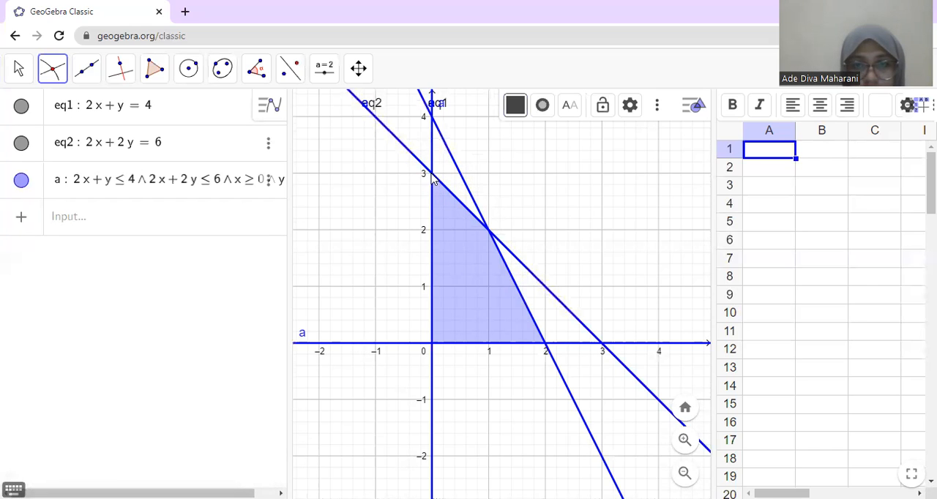
left_click(491, 233)
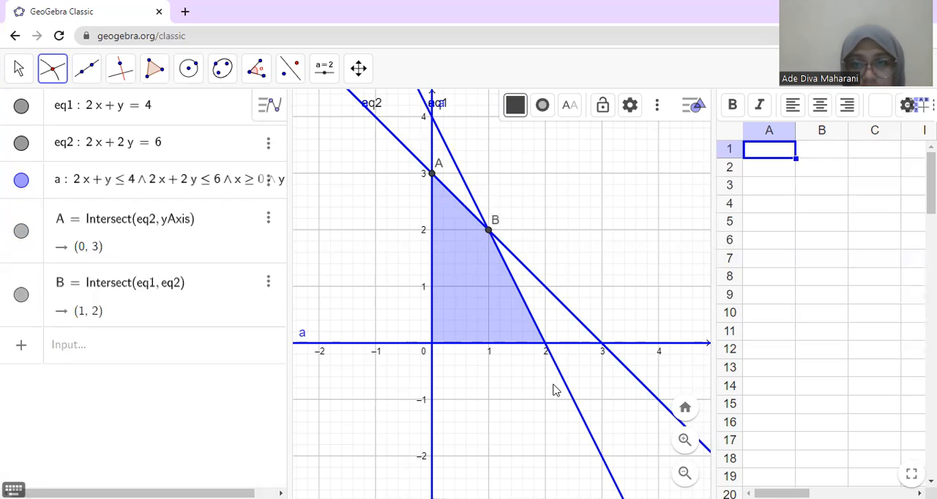
left_click(545, 345)
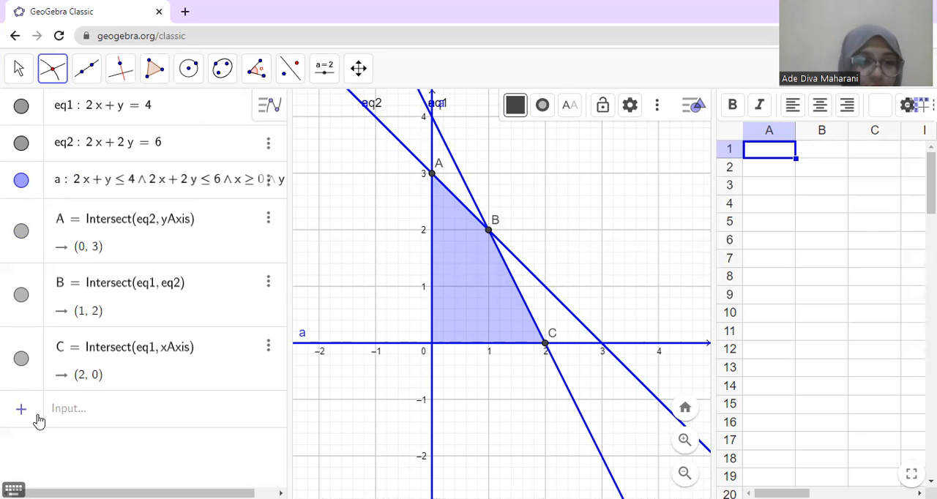
Step: Define the objective function f(x,y) = 5000x + 3000y as a new algebra entry
left_click(60, 415)
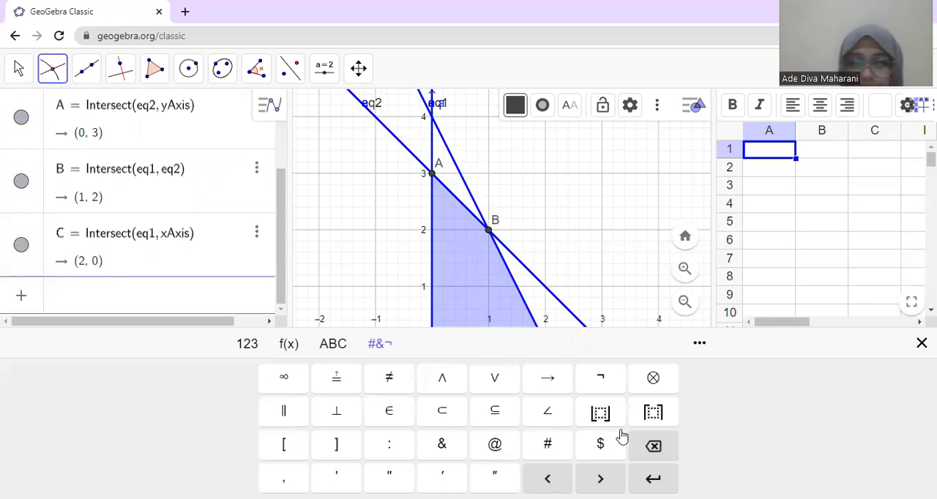
left_click(919, 343)
type("f")
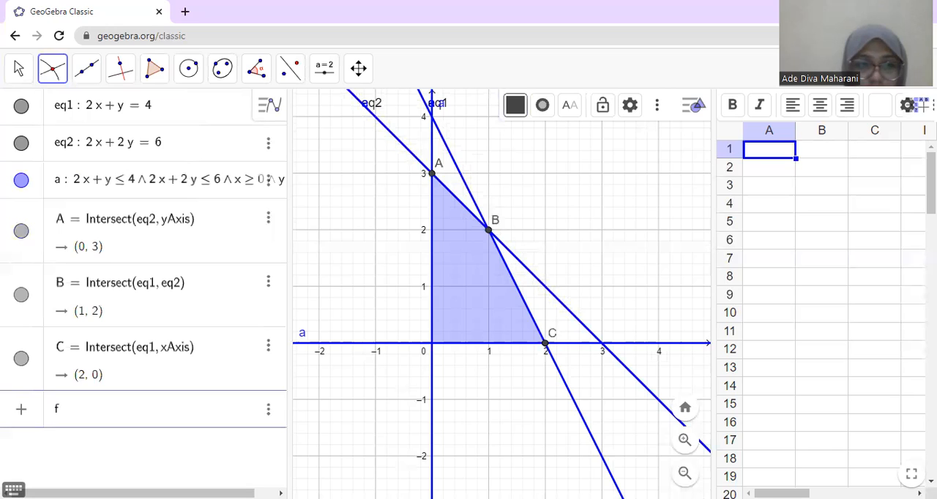
type("(x")
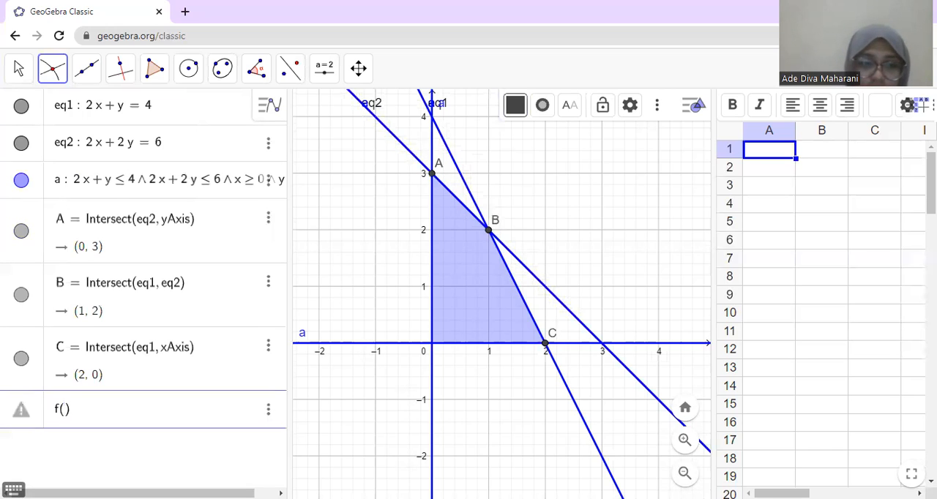
type(", ")
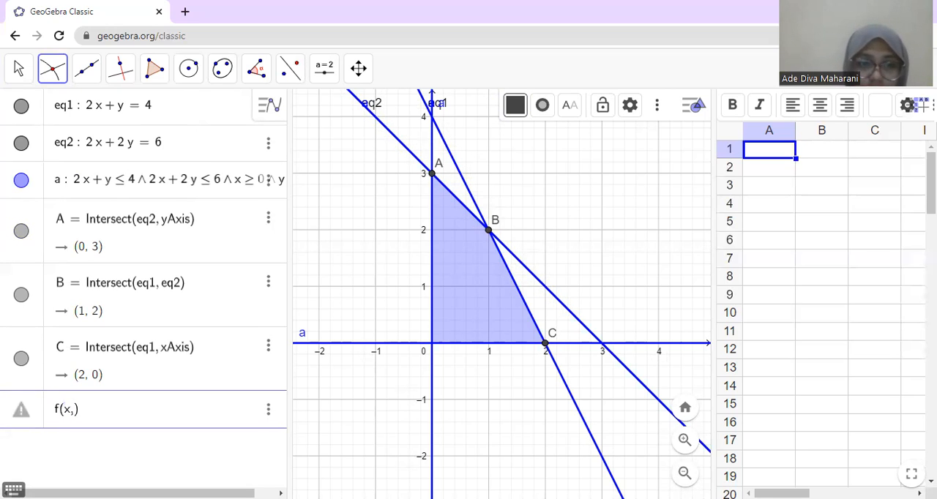
type("y) ")
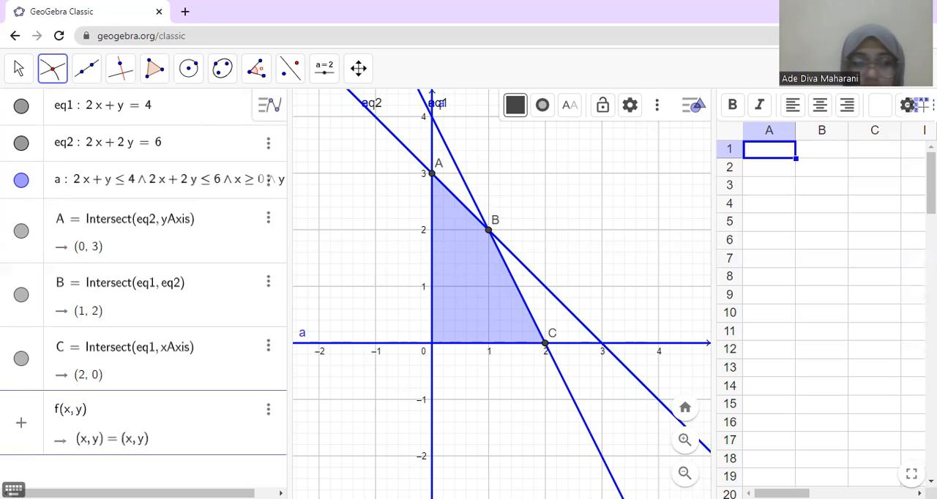
type("= ")
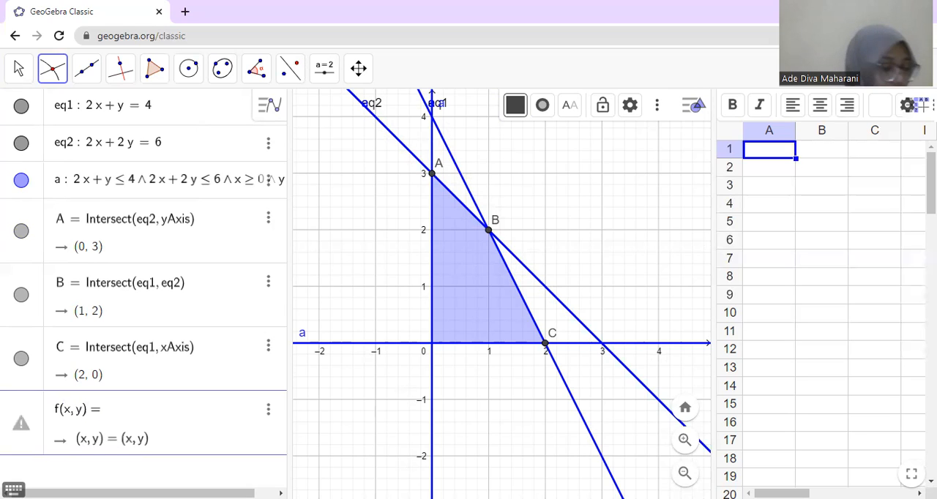
type("5000x ")
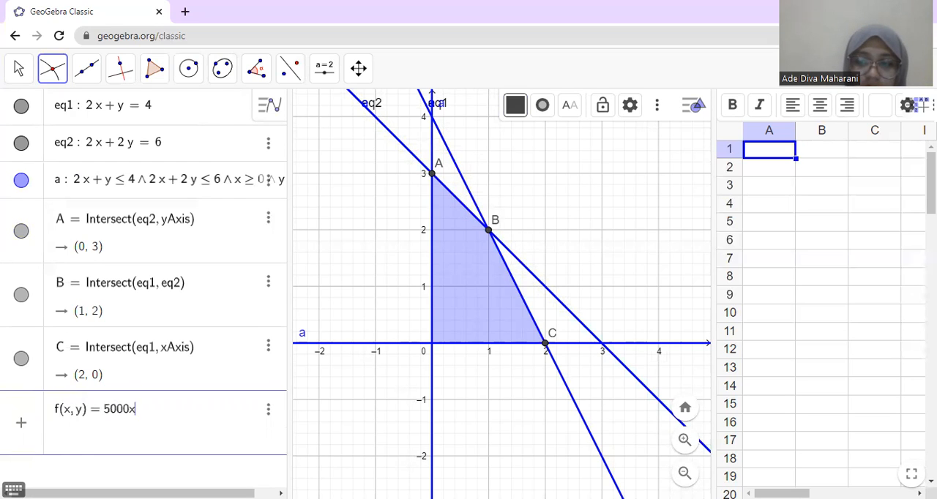
type("+ 3")
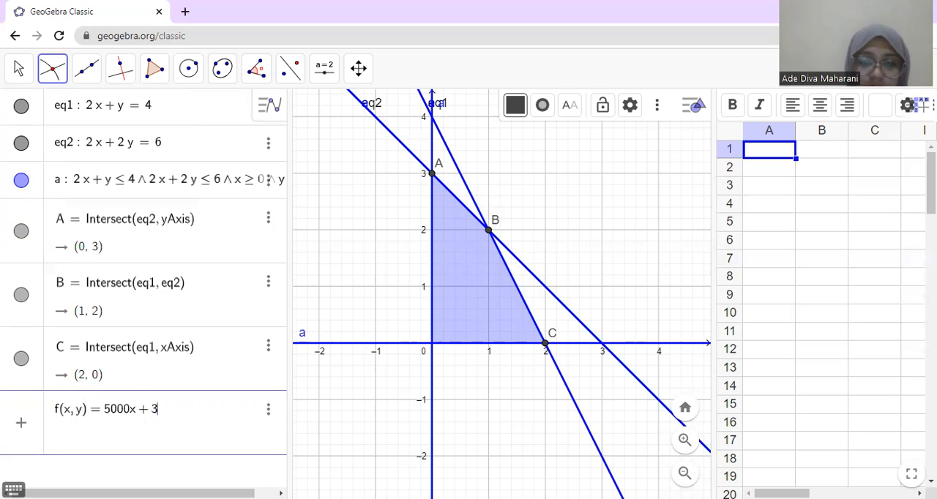
type("000y")
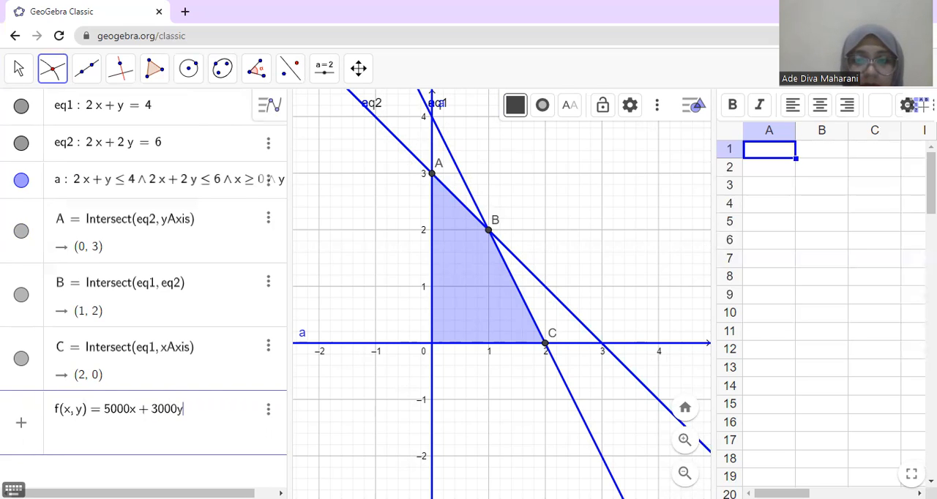
key("Return")
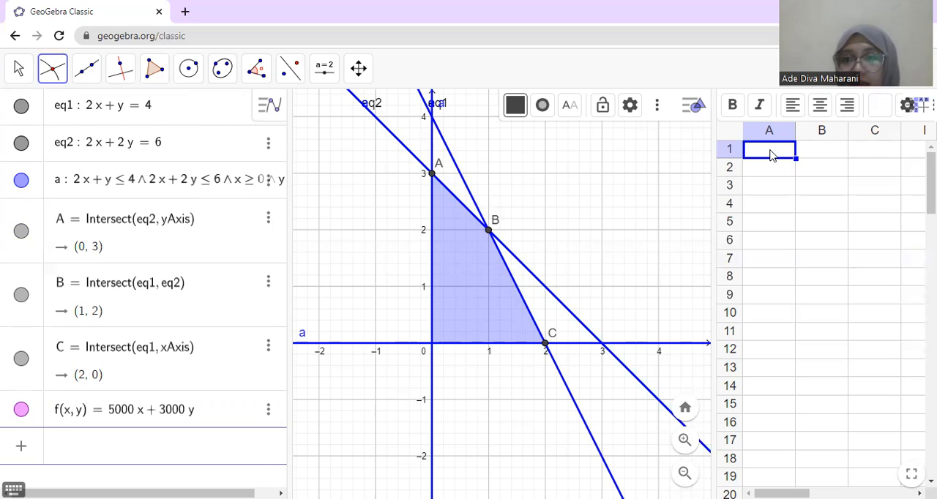
type("tit")
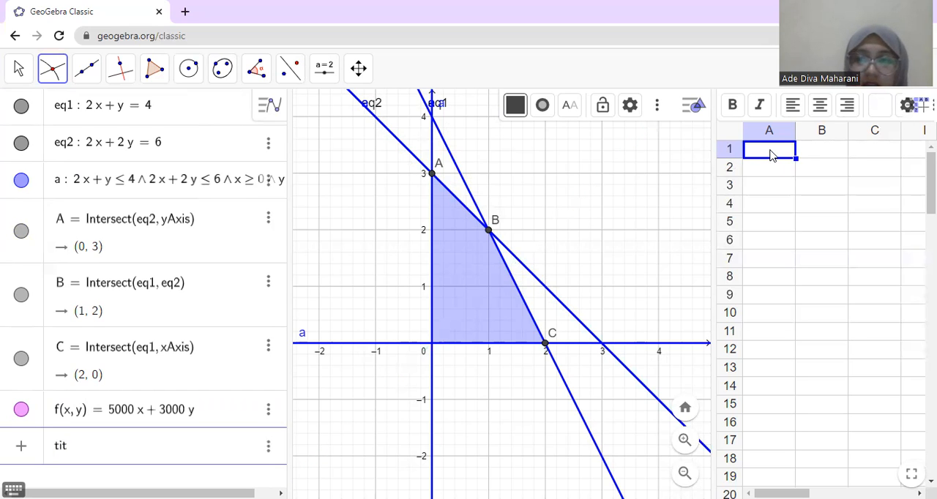
key("BackSpace")
key("BackSpace")
key("BackSpace")
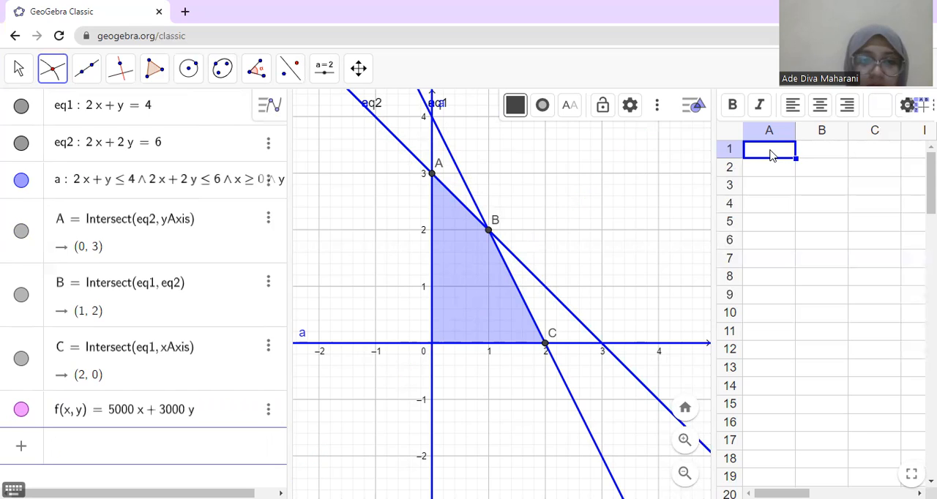
Step: Enter the table headings titik in cell A1 and f(x,y) in cell B1 of the spreadsheet
left_click(770, 153)
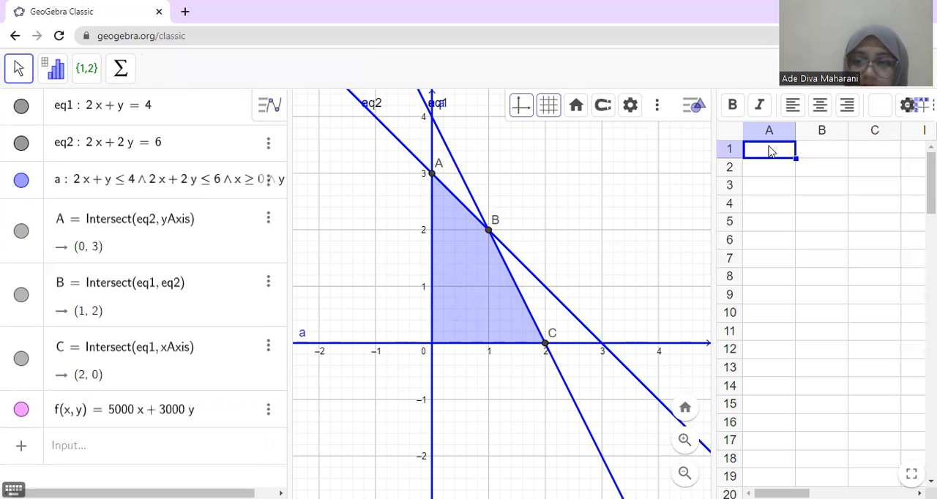
type("titik")
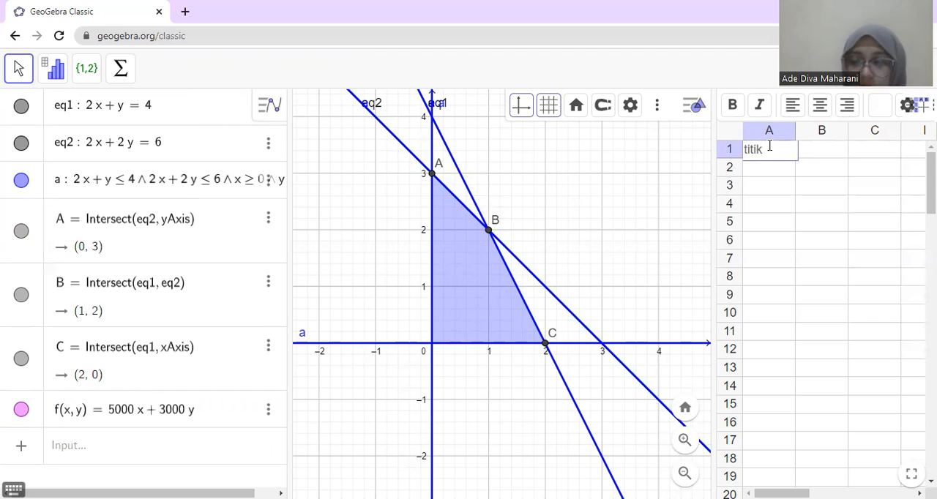
key("Tab")
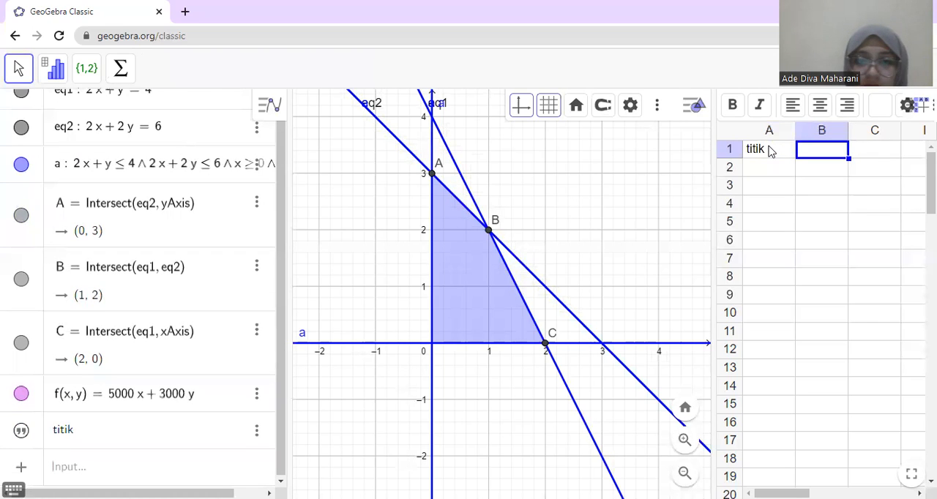
type("f")
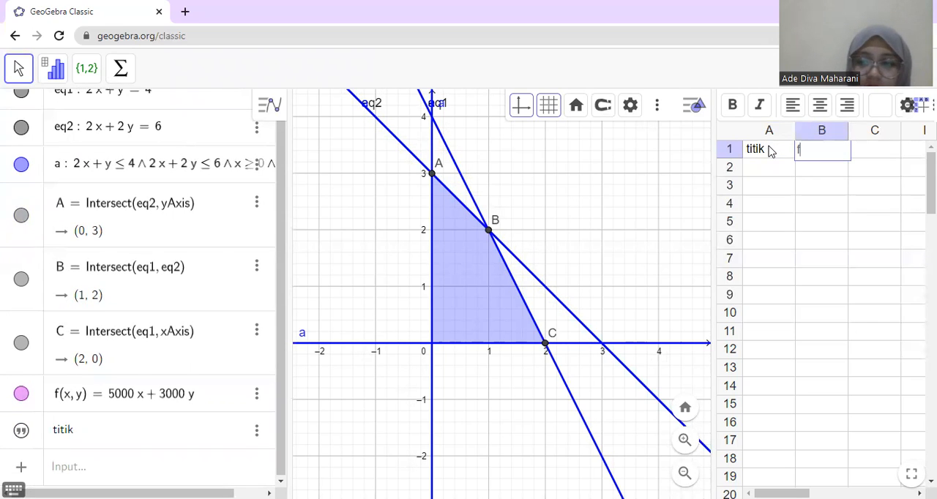
type("(x")
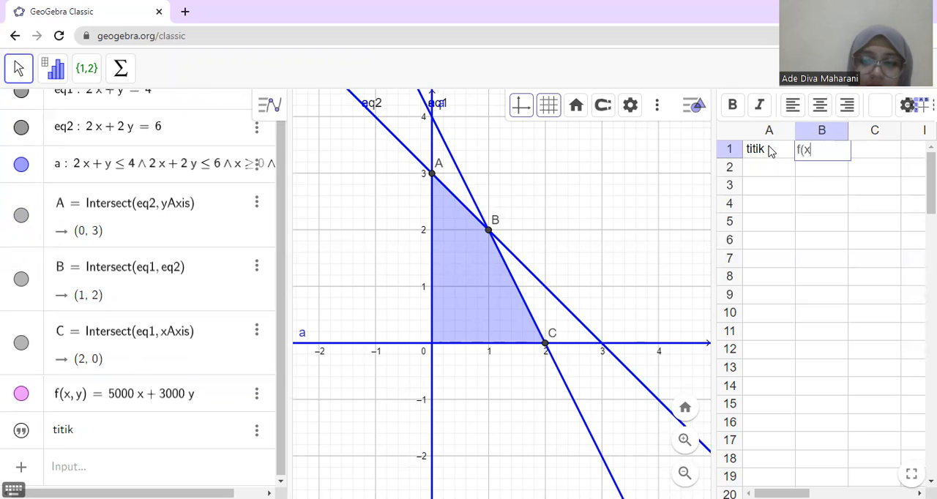
type(",y)")
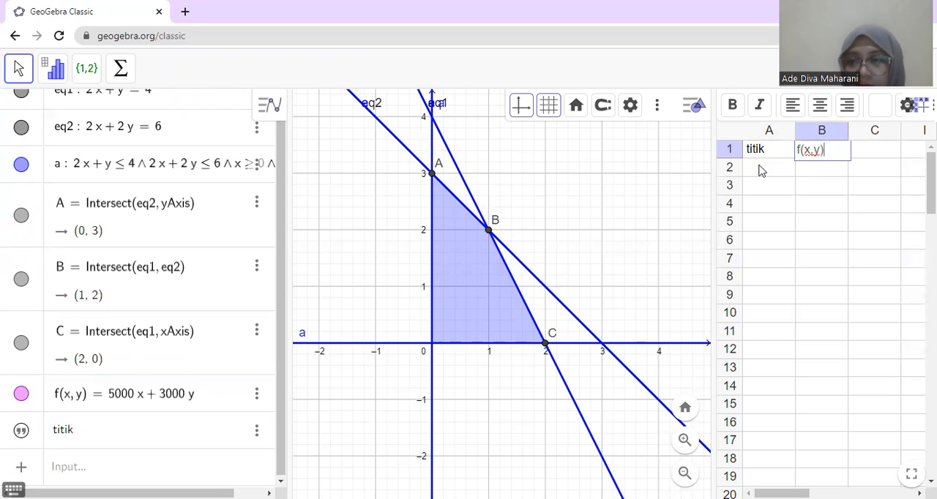
Step: List the corner points (0,3), (1,2) and (2,0) in cells A2 to A4
left_click(762, 169)
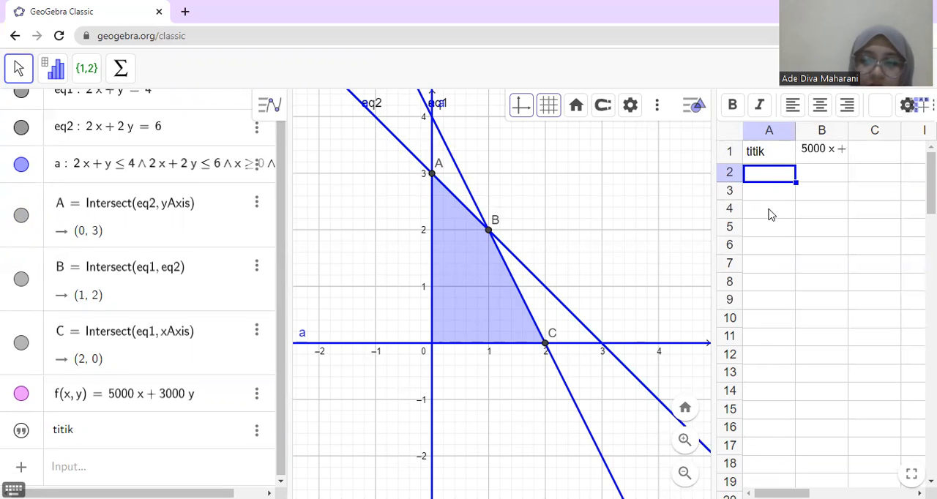
type("(0,3")
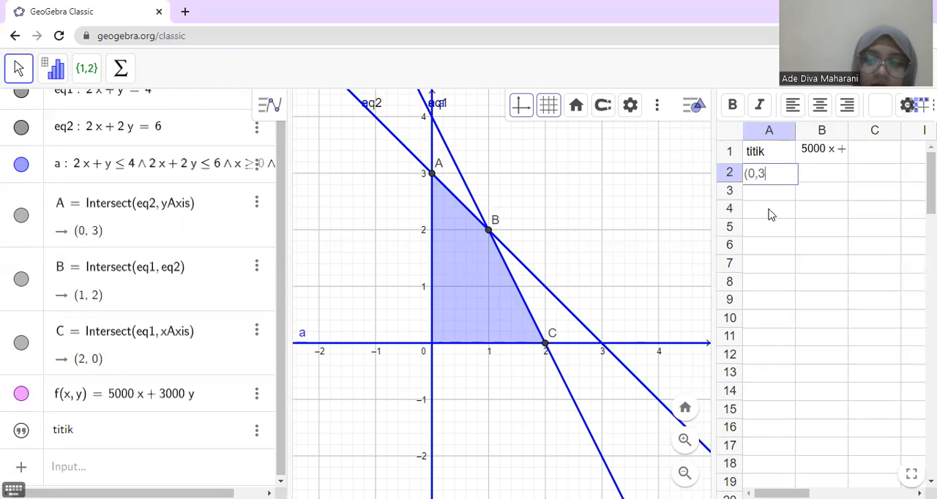
type(")")
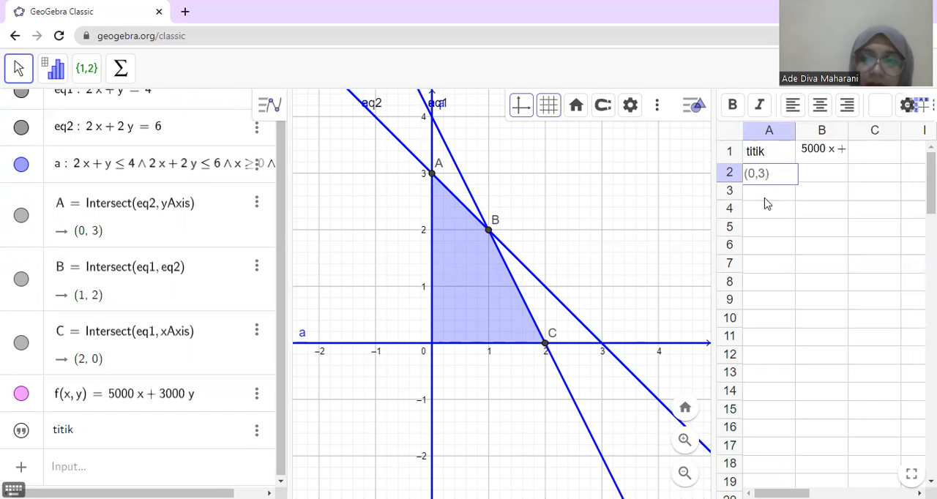
key("Return")
type("(1")
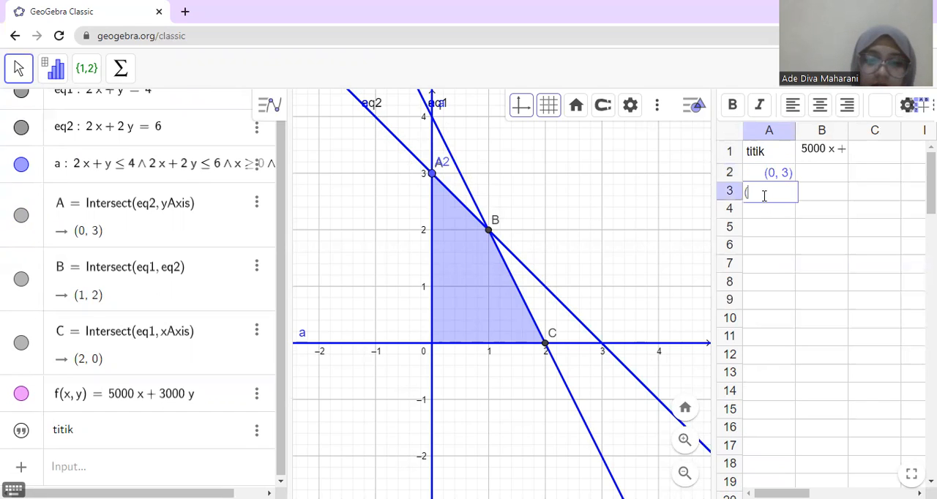
type("2")
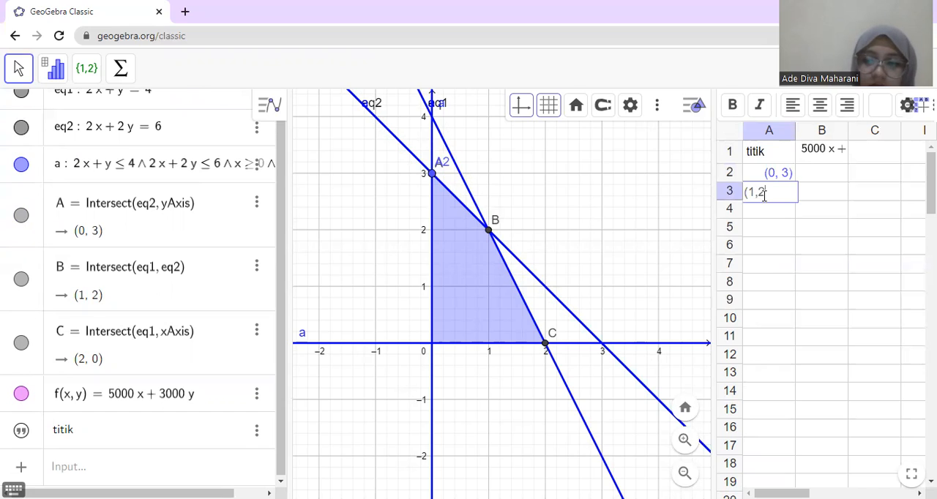
type(")")
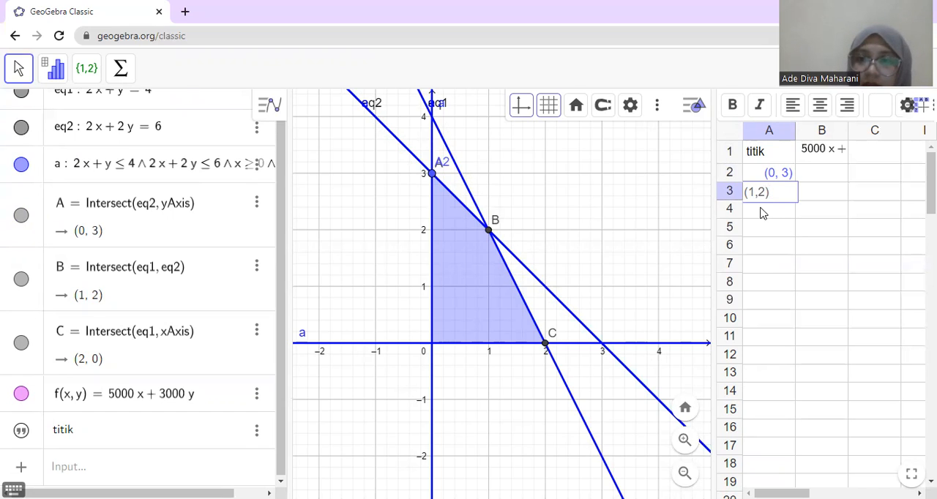
left_click(761, 212)
type("(")
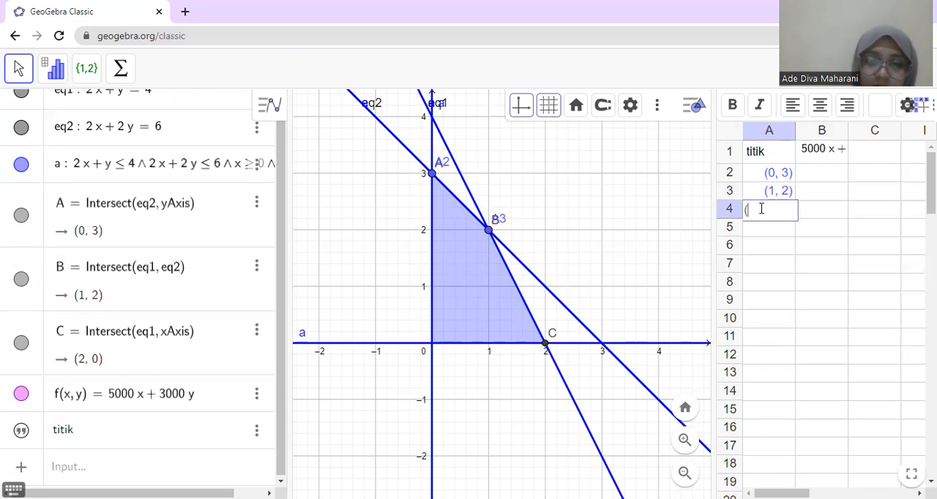
type("2,0")
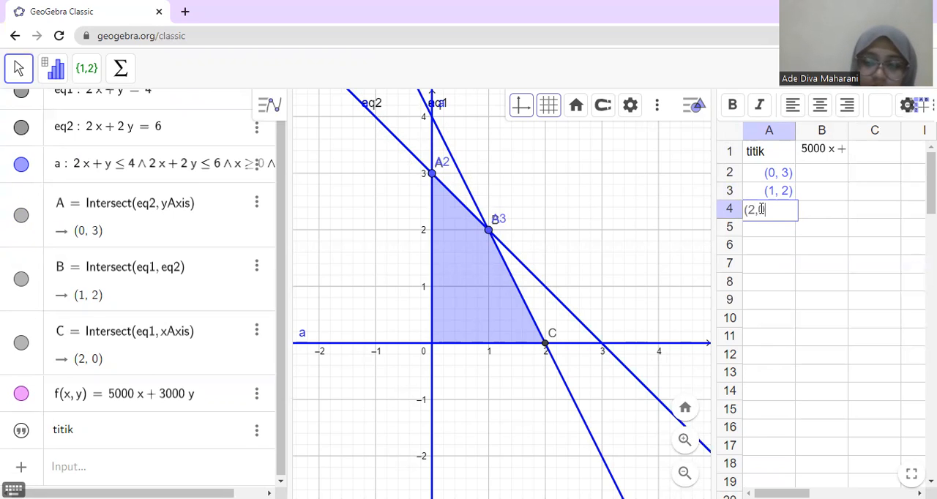
type(")")
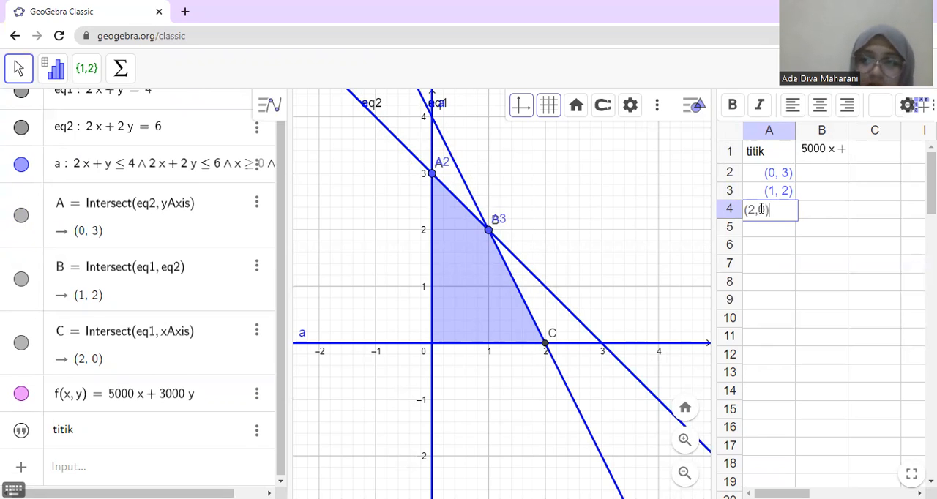
Step: Evaluate the objective function at the first two corners with f(A) in cell B2 and f(B) in cell B3
left_click(807, 176)
type("f")
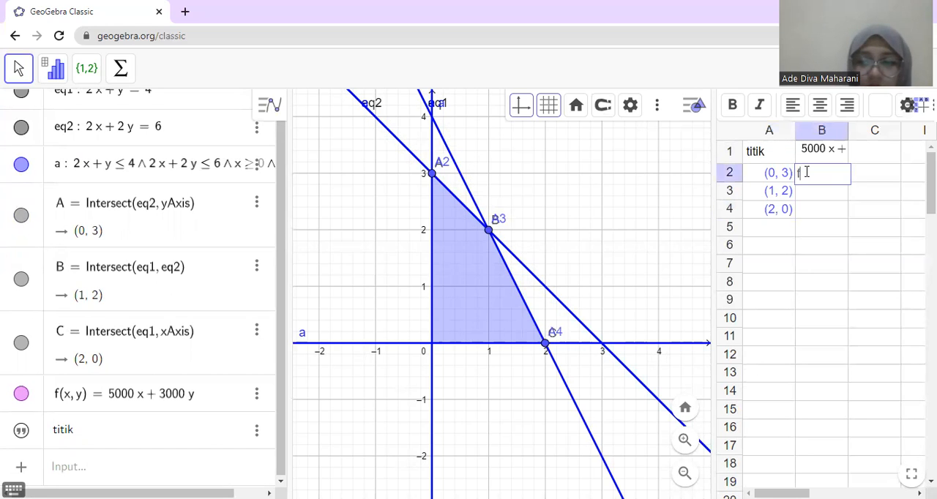
type("(A)")
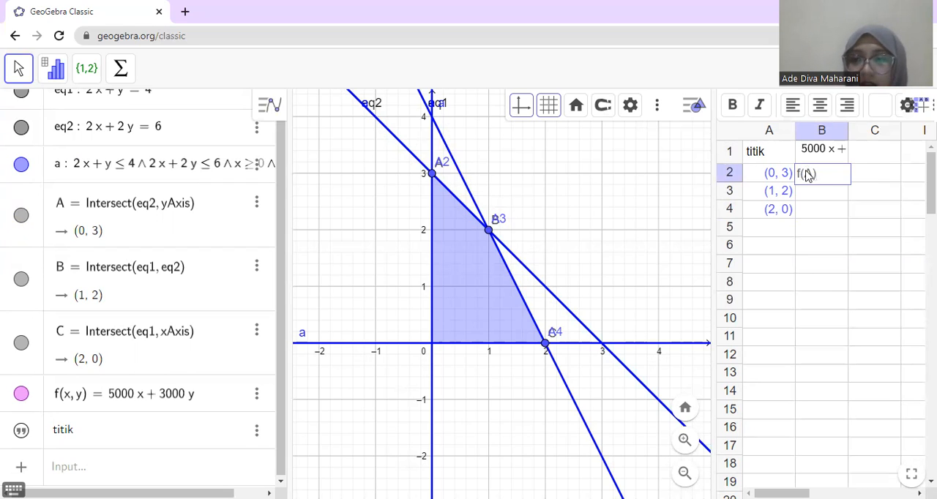
key("Return")
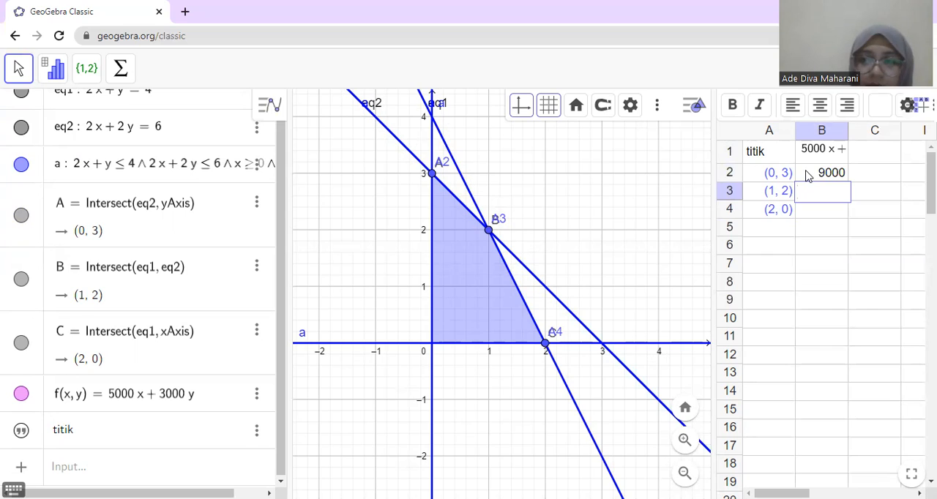
type("f")
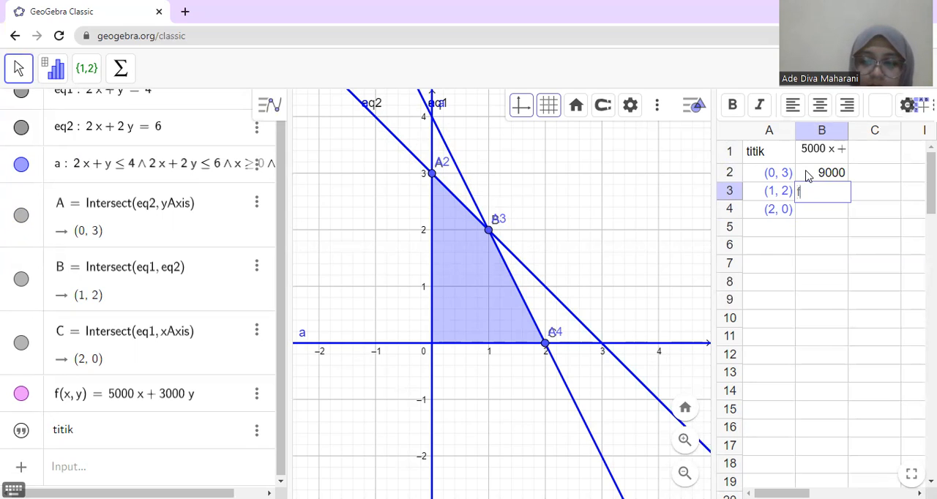
type("(b")
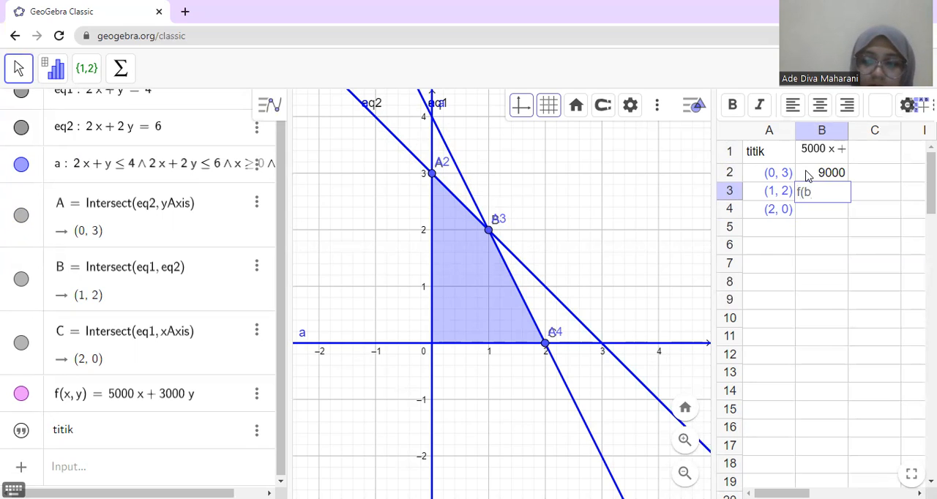
key("BackSpace")
type("B)")
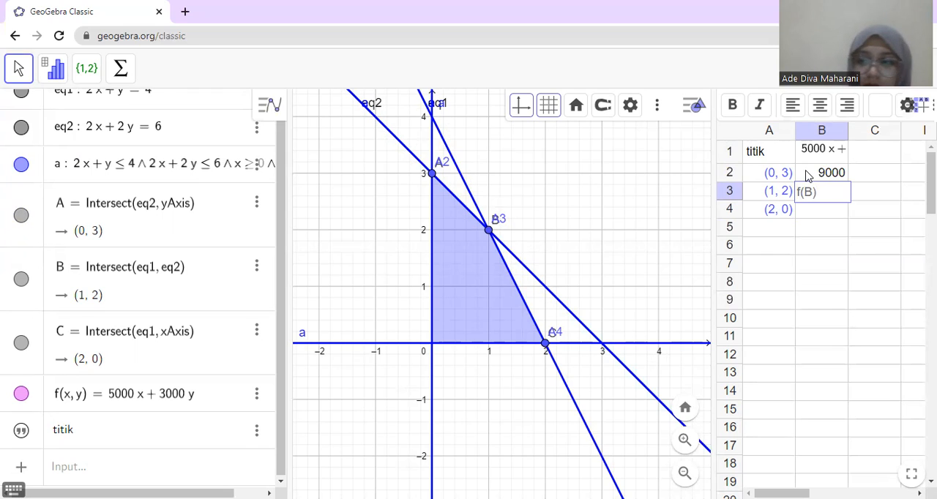
key("Return")
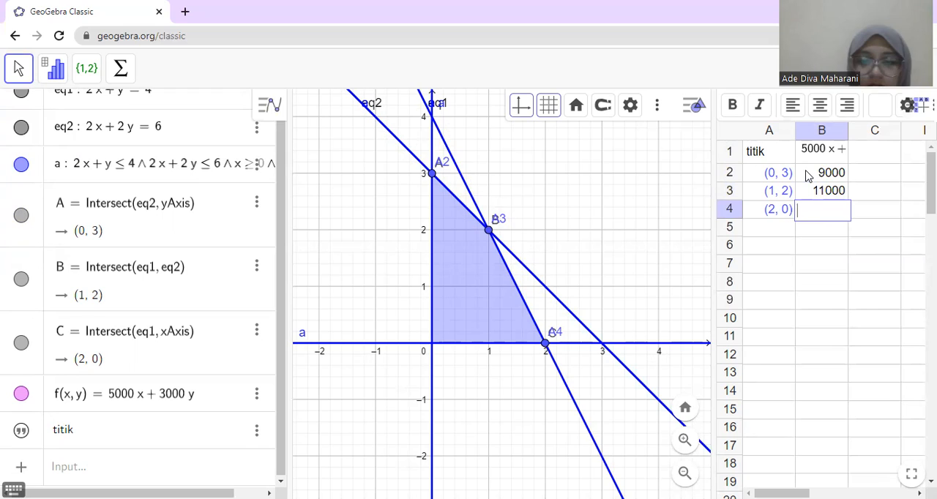
Step: Evaluate the objective function at the third corner with f(C) in cell B4, including its closing parenthesis
type("f")
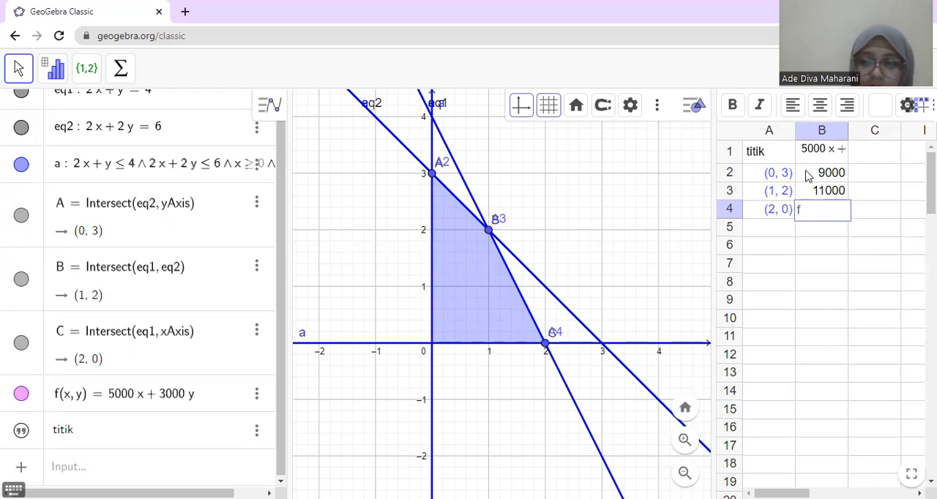
type("(")
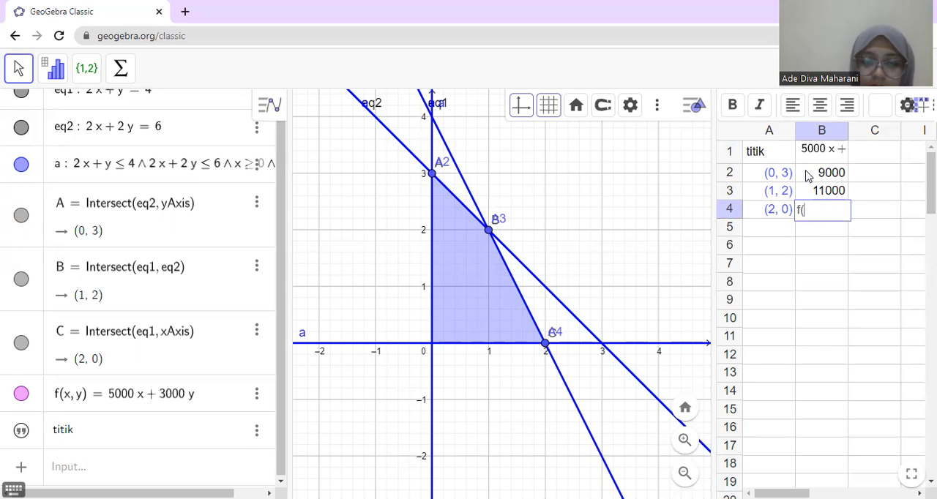
type("C")
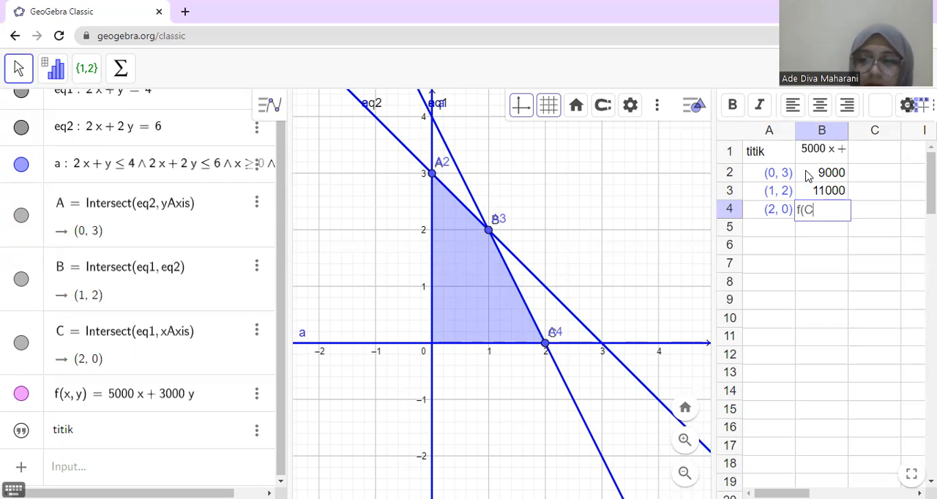
key("Return")
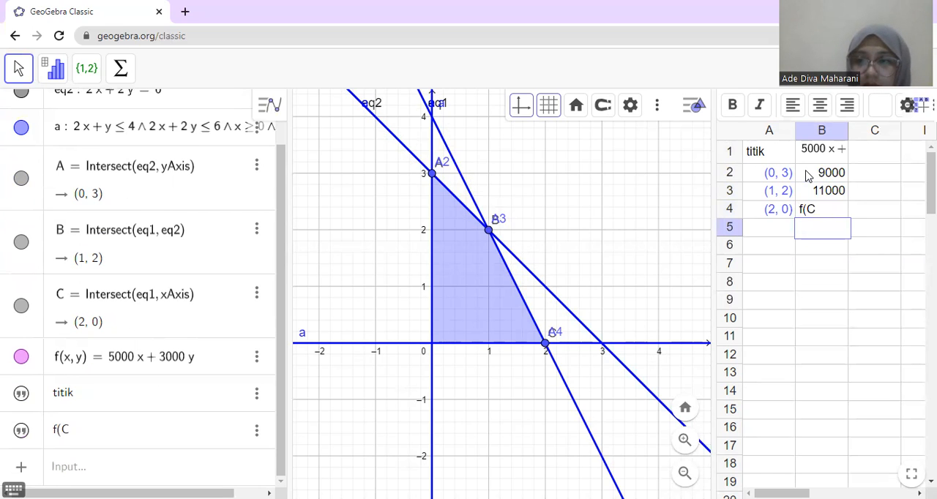
left_click(822, 203)
key("shift+Up")
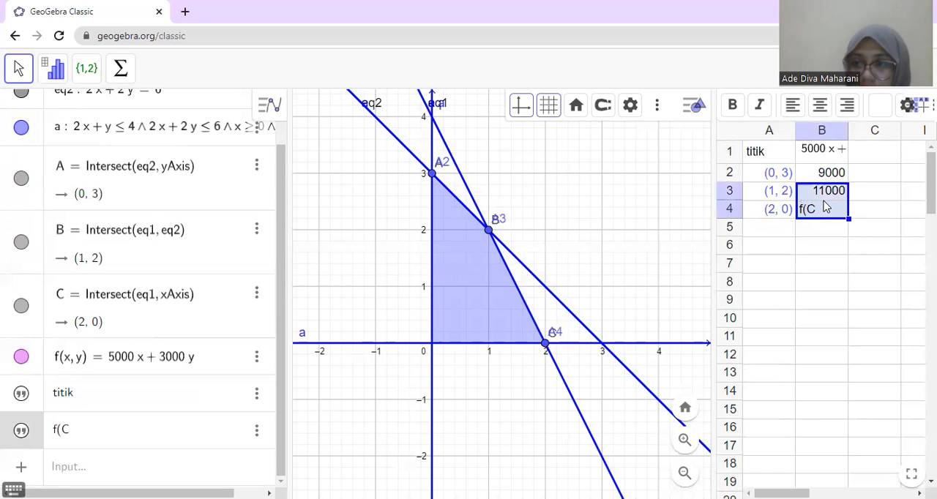
left_click(825, 208)
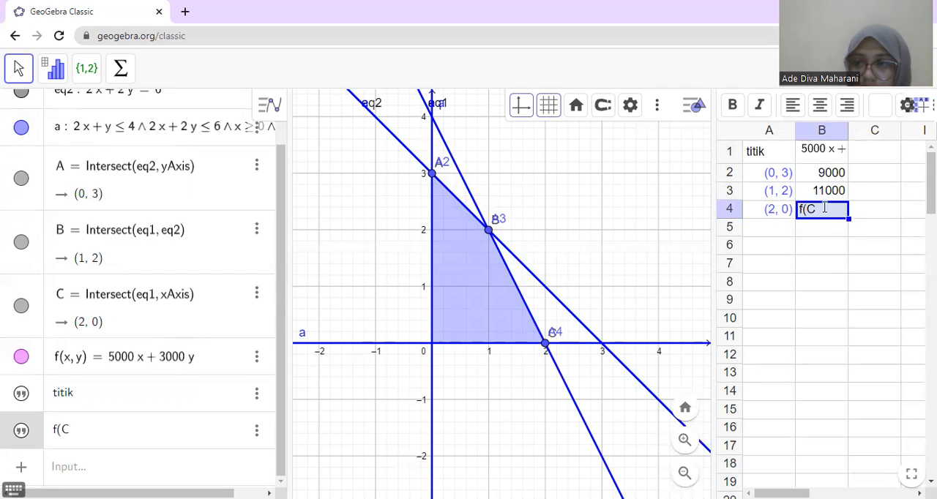
double_click(824, 208)
type(")")
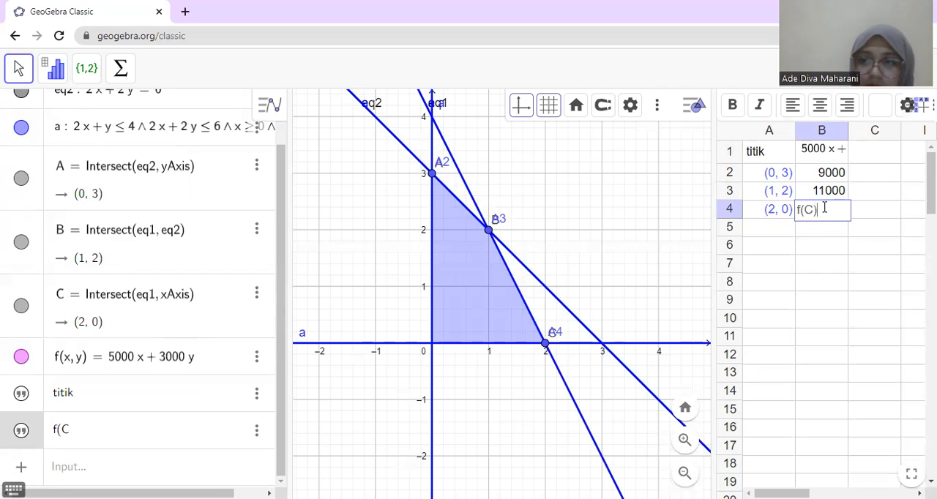
key("Return")
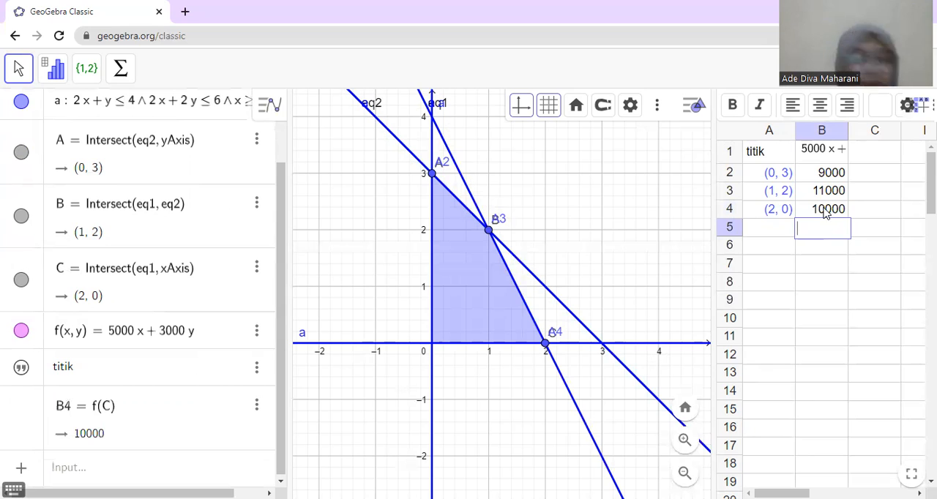
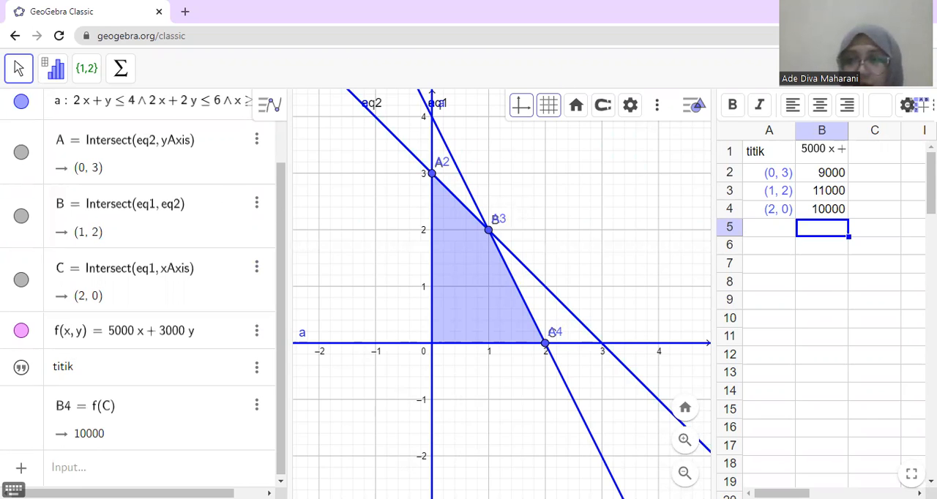
Step: Start a new blank file without saving the current work and activate the graphing area
left_click(918, 69)
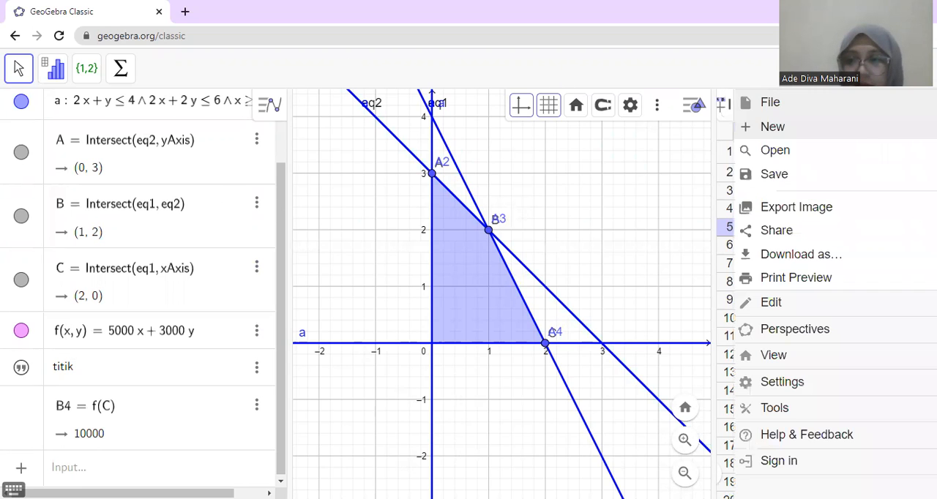
left_click(821, 130)
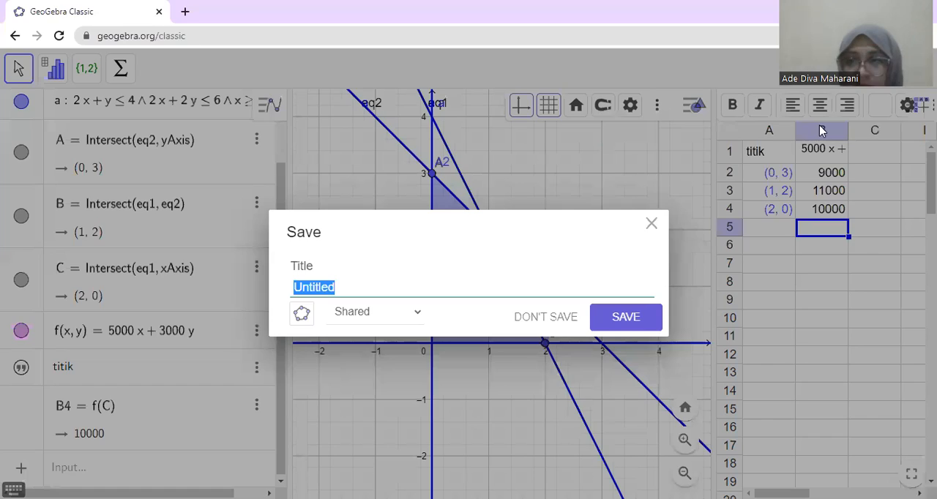
left_click(560, 318)
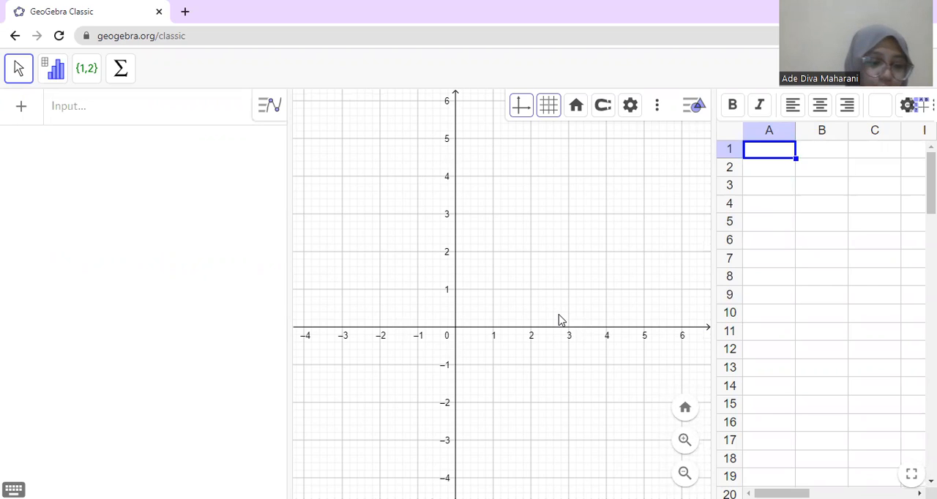
left_click(558, 319)
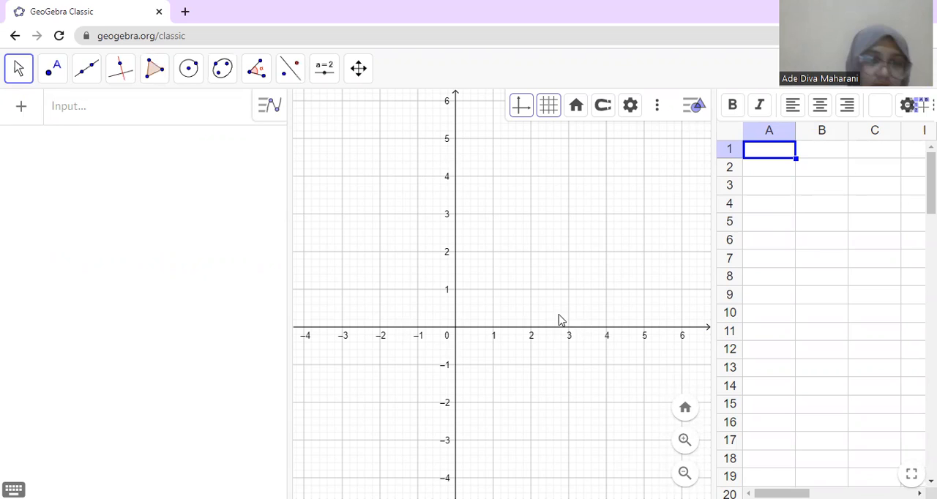
Step: Enter the first constraint, 2x + y ≤ 4, as a new algebra expression
left_click(106, 115)
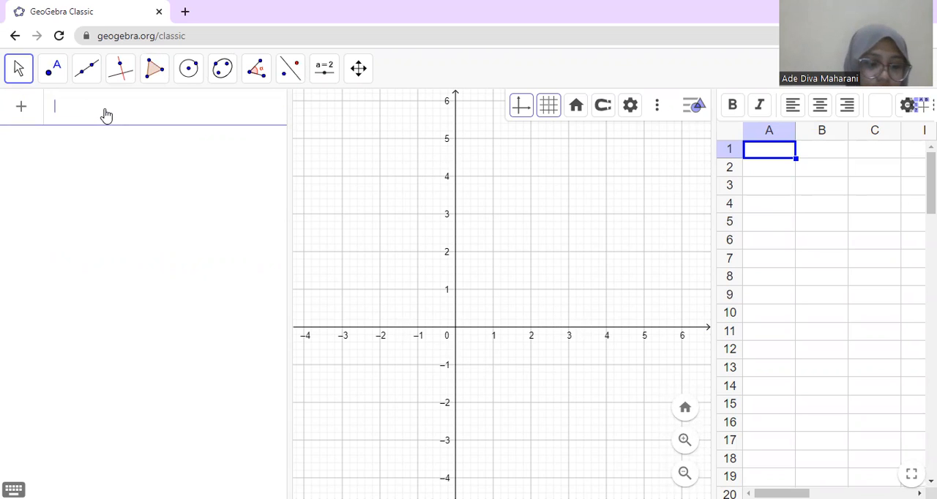
type("2x")
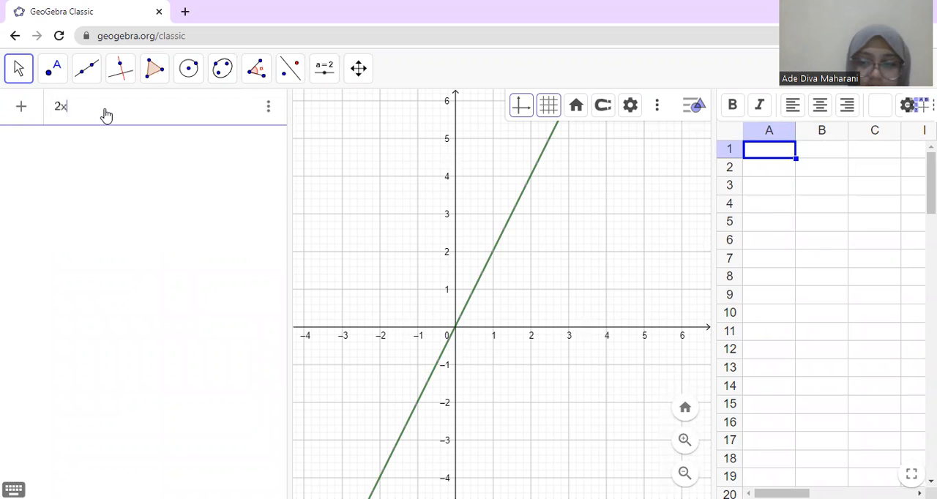
type("+")
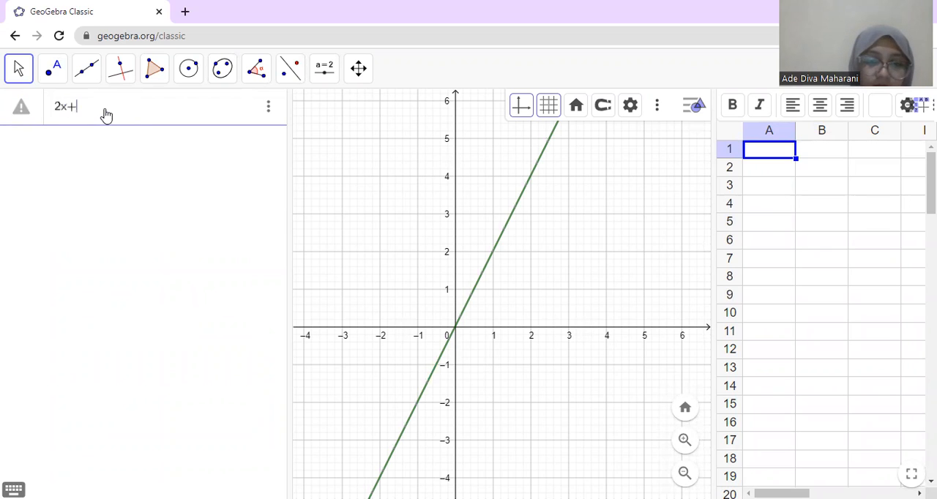
type("y")
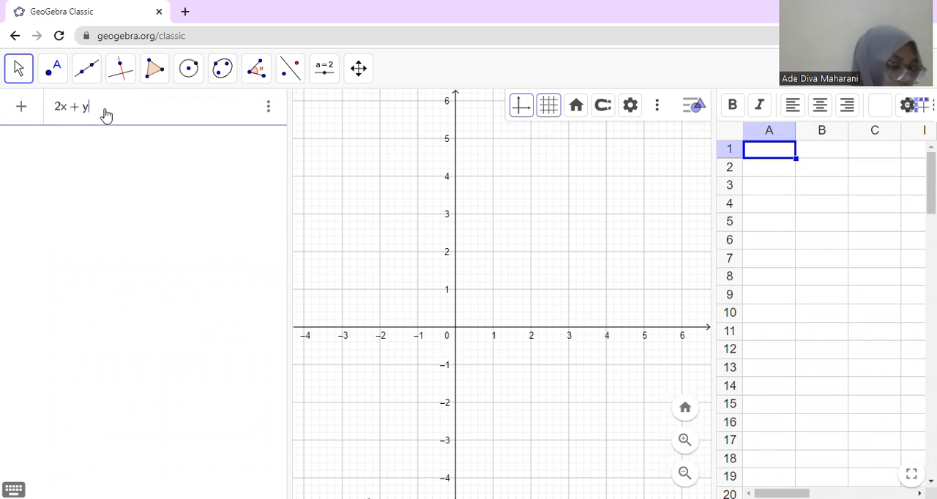
type("<")
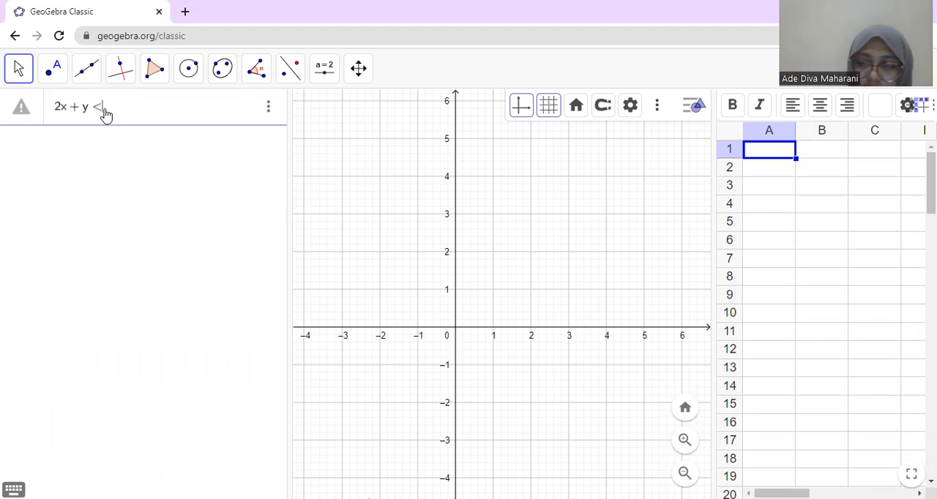
type("=4")
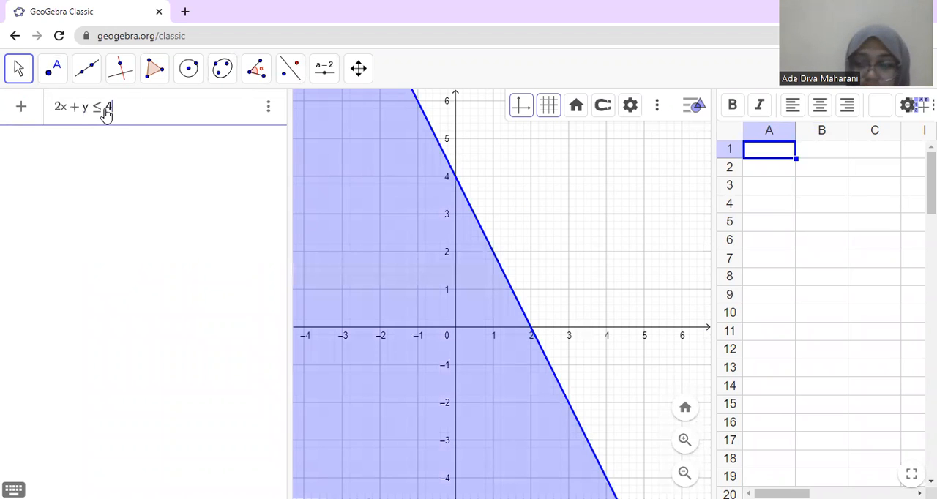
Step: Extend the expression with the logical AND symbol ∧ and the second constraint, 2x + 2y ≤ 6
left_click(13, 489)
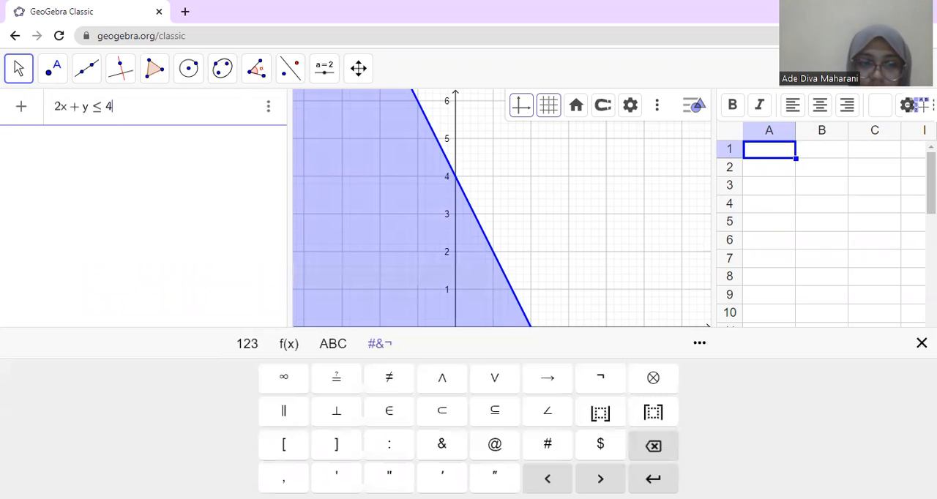
left_click(442, 379)
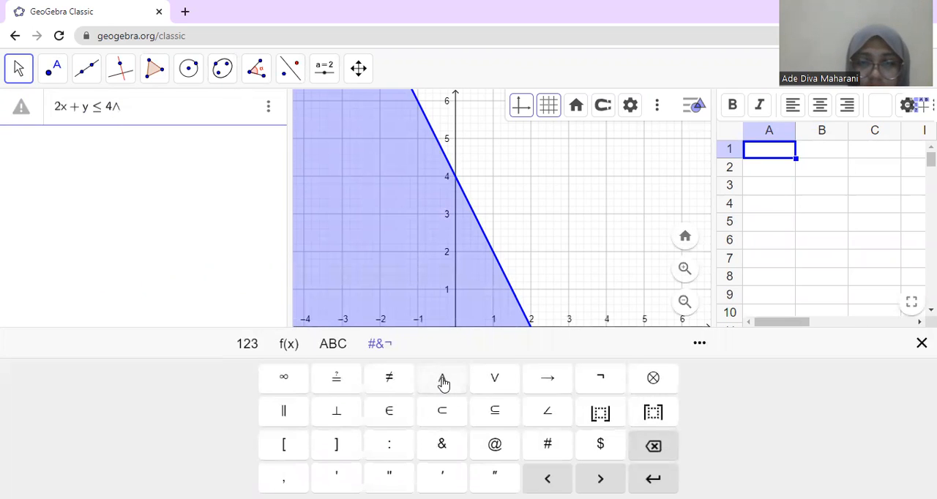
type("2x")
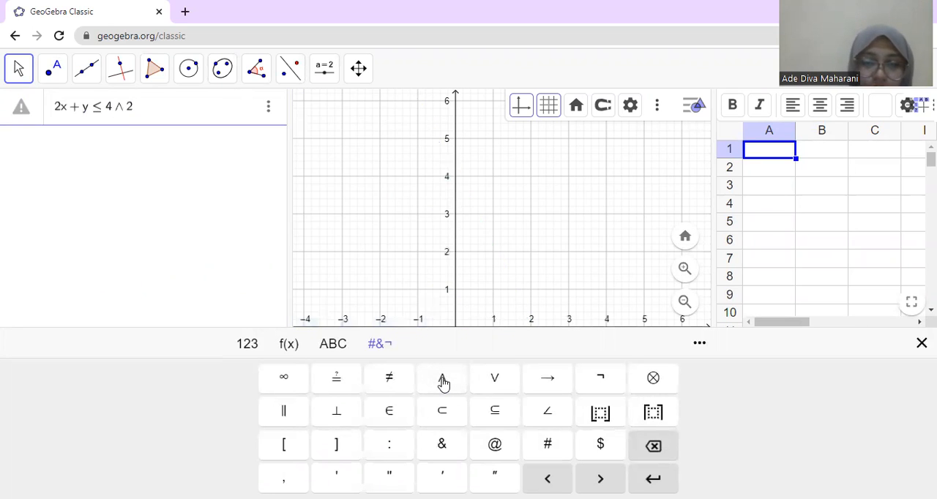
type("+")
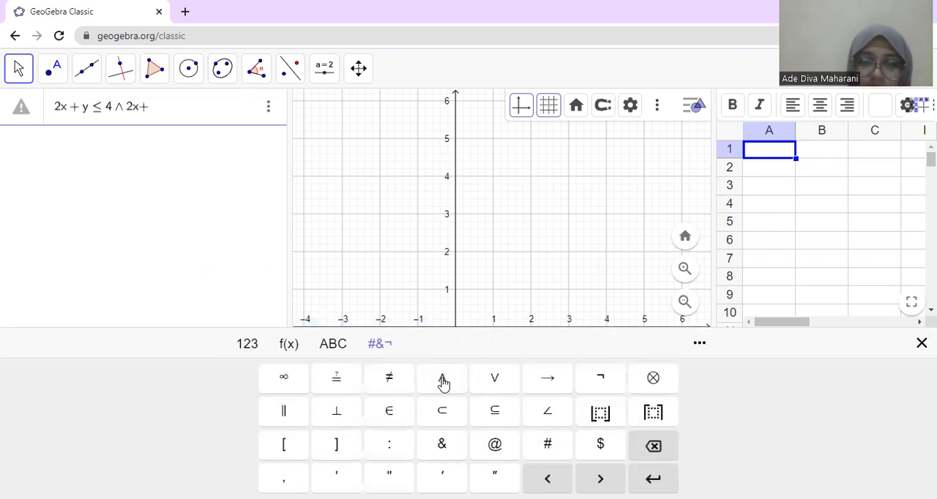
type("2y")
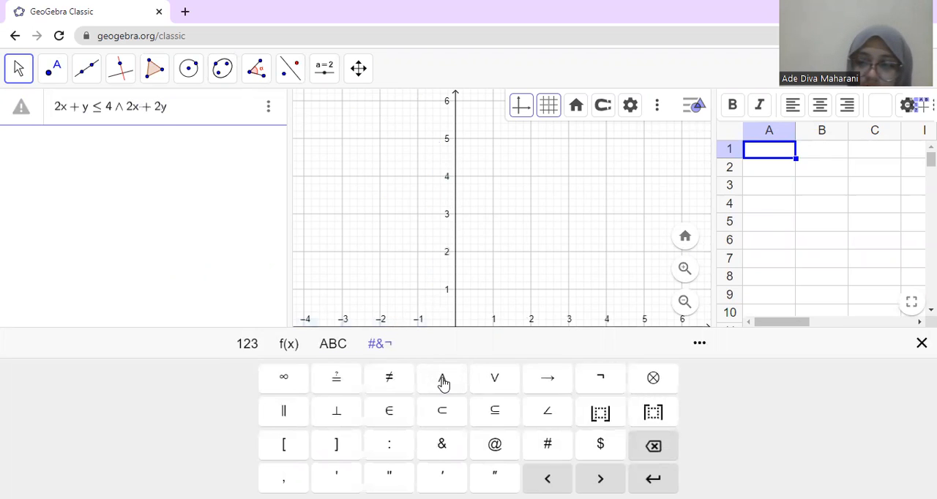
type("<=")
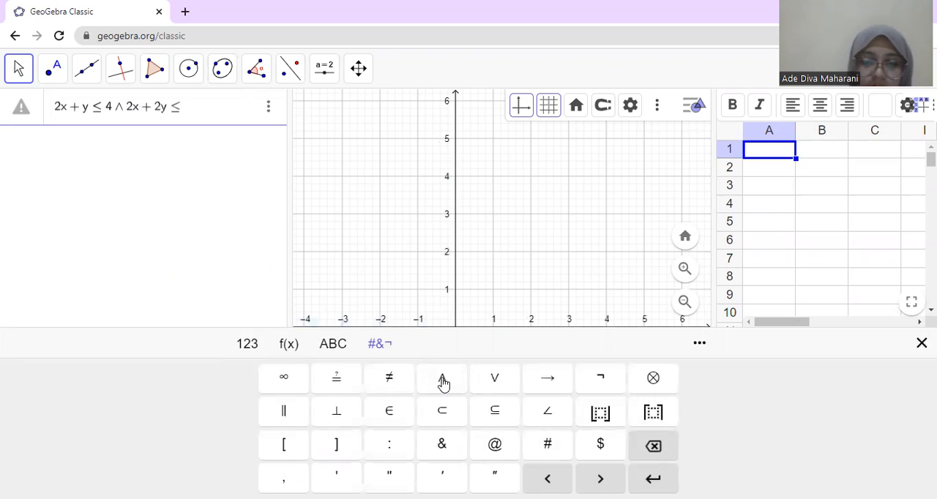
type("6")
Step: Append the non-negativity constraints ∧ x ≥ 0 ∧ y ≥ 0 and confirm the combined inequality
left_click(443, 381)
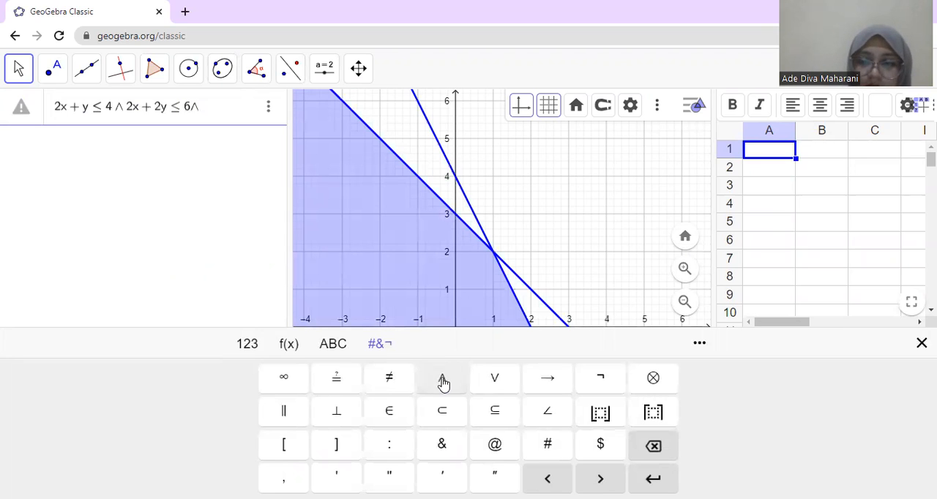
type("x")
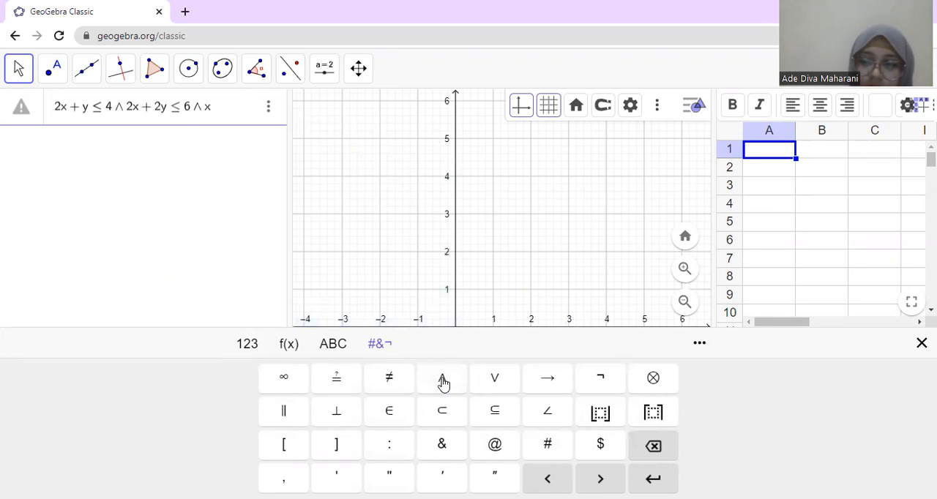
type(">=0")
left_click(443, 381)
type("y")
type(">")
type("=0")
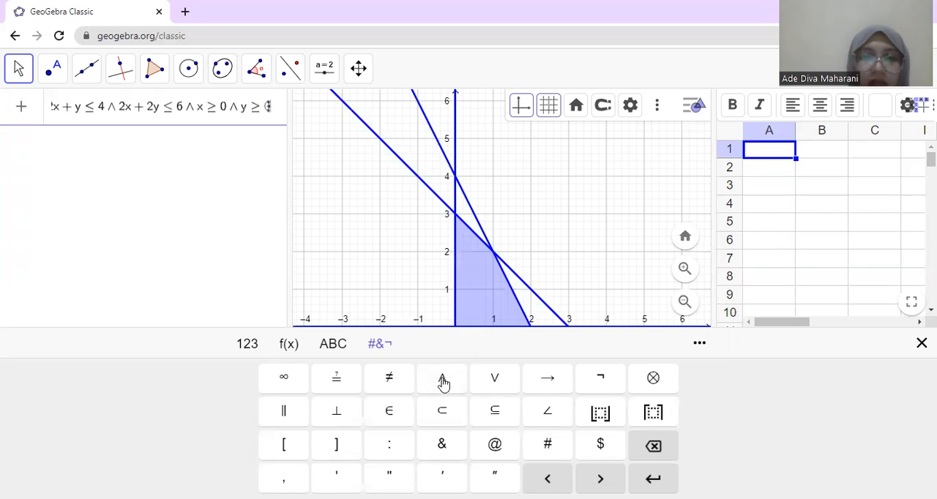
key("Return")
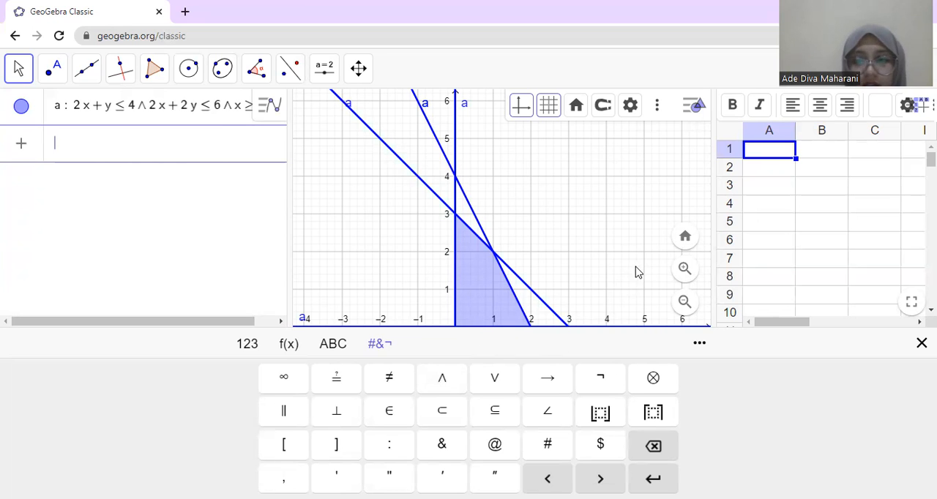
Step: Add the boundary line of the first constraint as the equation 2x + y = 4
left_click(681, 273)
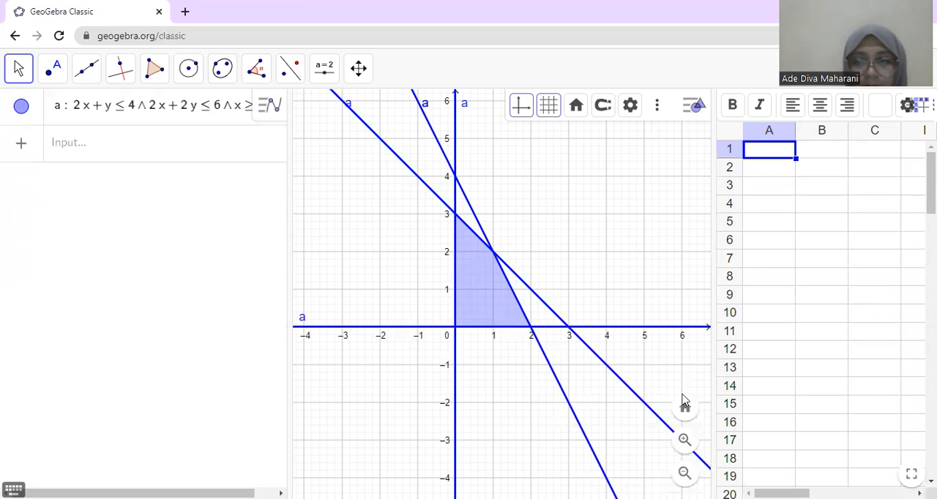
left_click(684, 441)
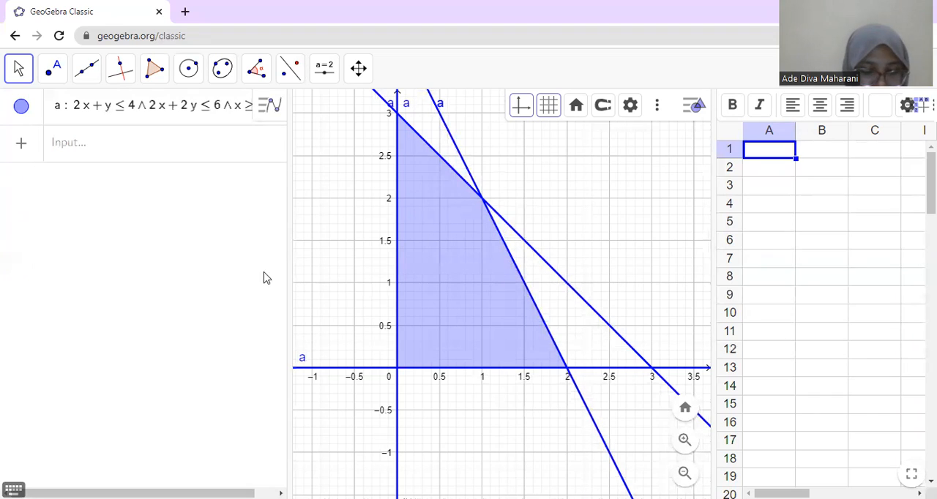
left_click(85, 132)
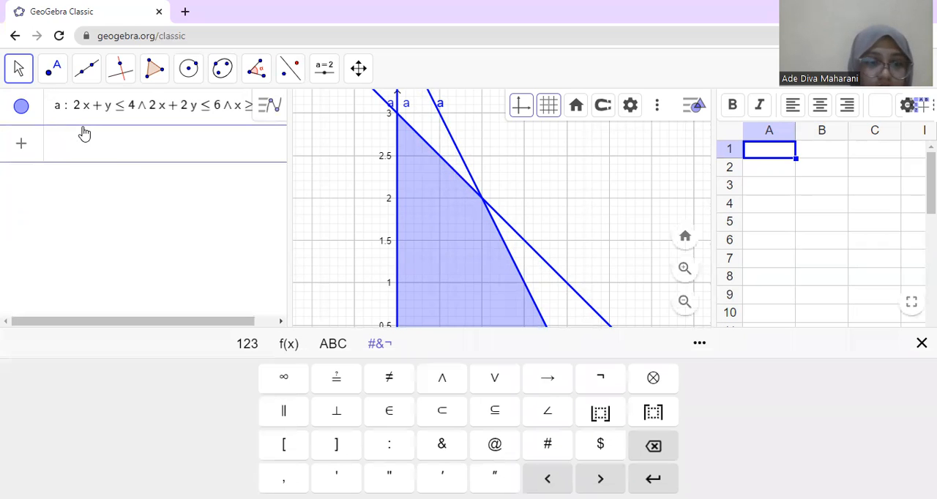
type("2x ")
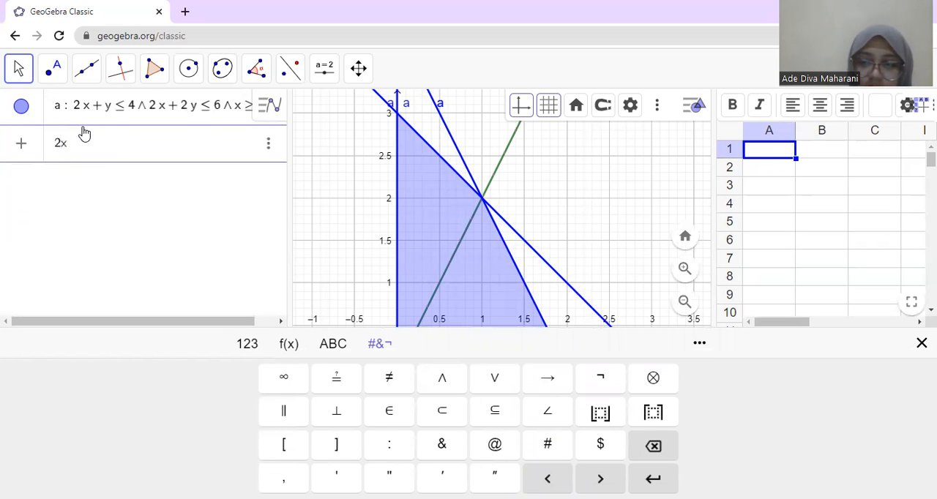
type("+ y = 4")
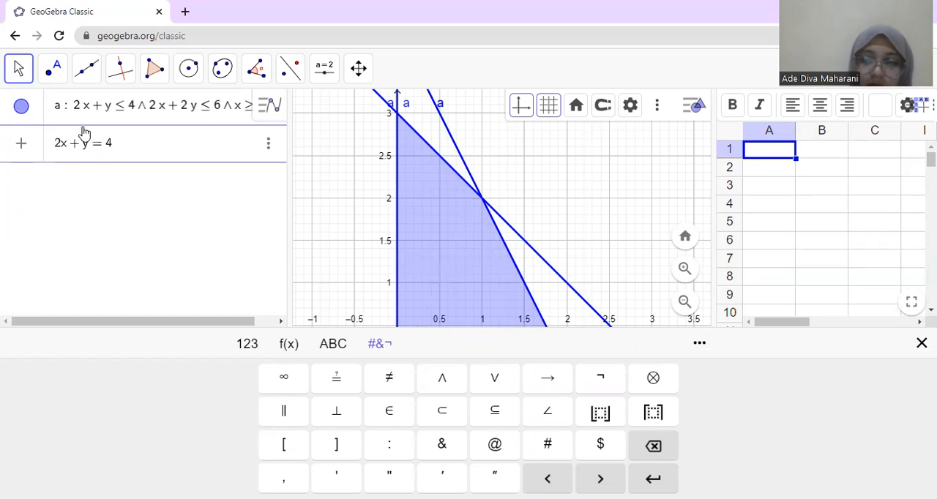
key("Return")
Step: Add the boundary line of the second constraint as the equation 2x + 2y = 6
type("2x + ")
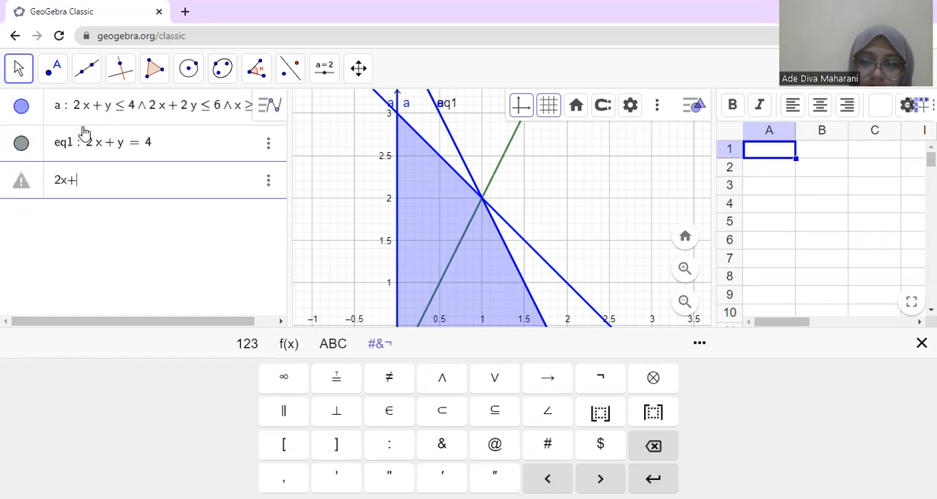
type("2y")
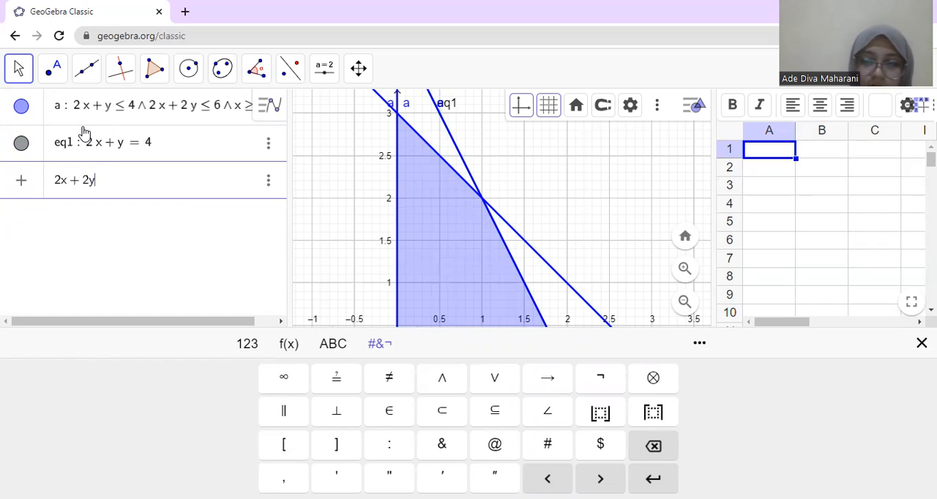
type(" = 6")
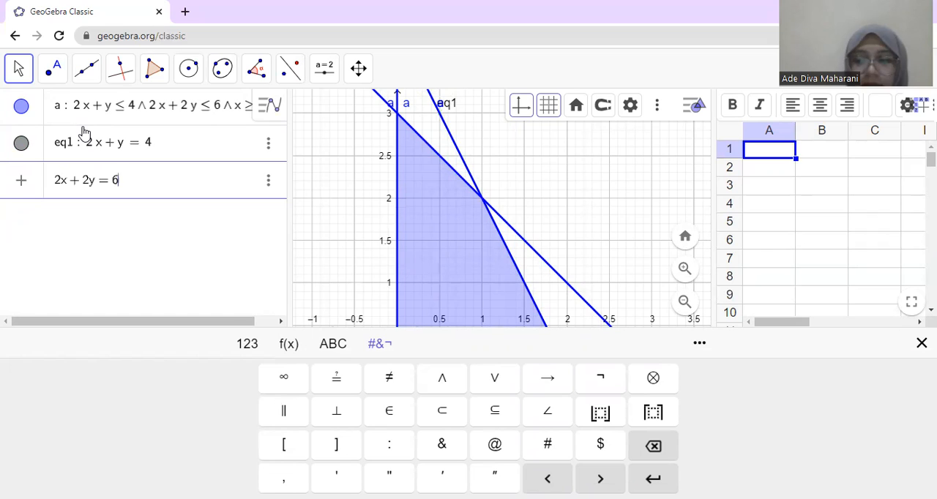
key("Return")
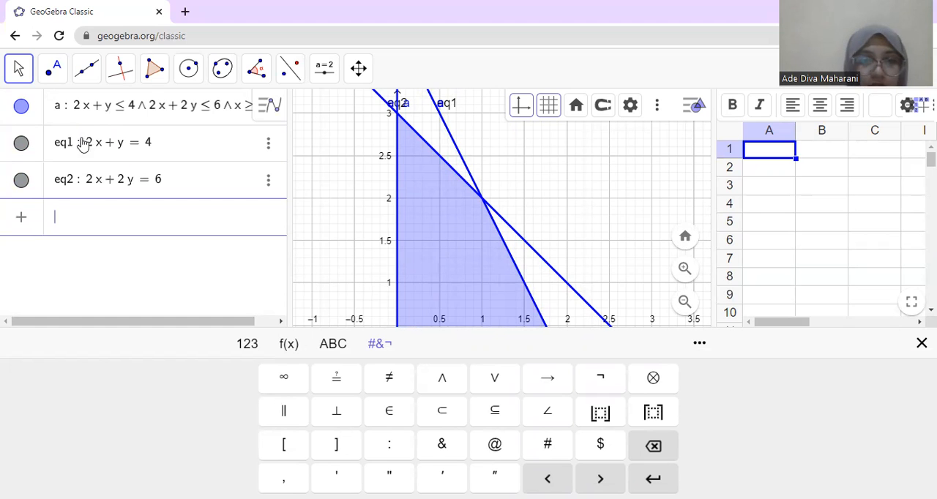
Step: Use Intersect to mark the corners where 2x + 2y = 6 meets the y-axis and where the two boundary lines cross
left_click(56, 73)
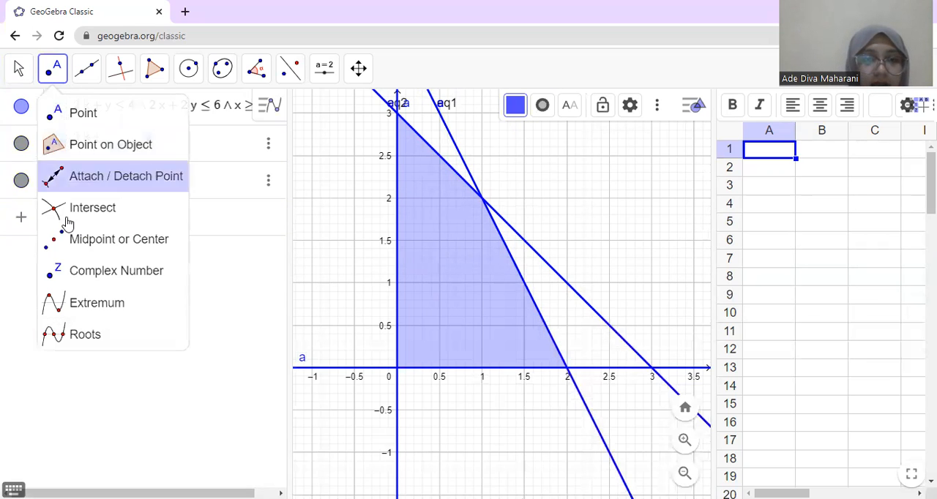
left_click(66, 210)
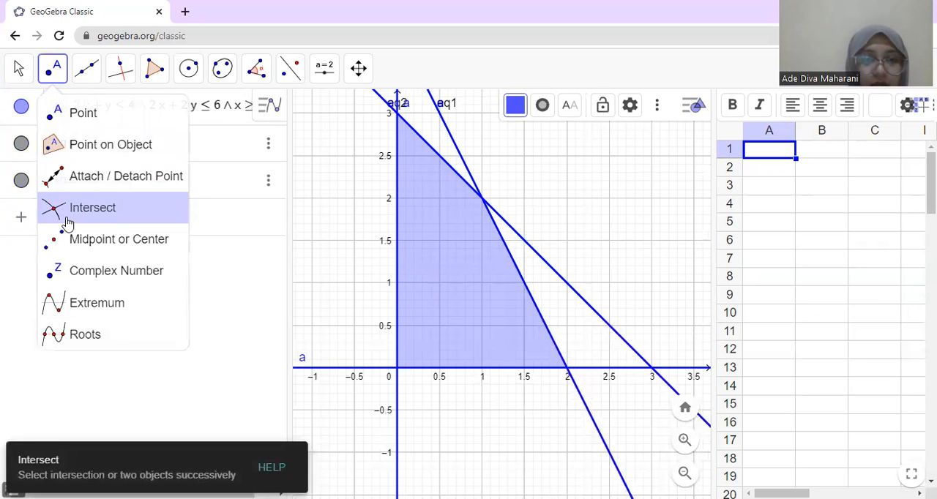
left_click(397, 112)
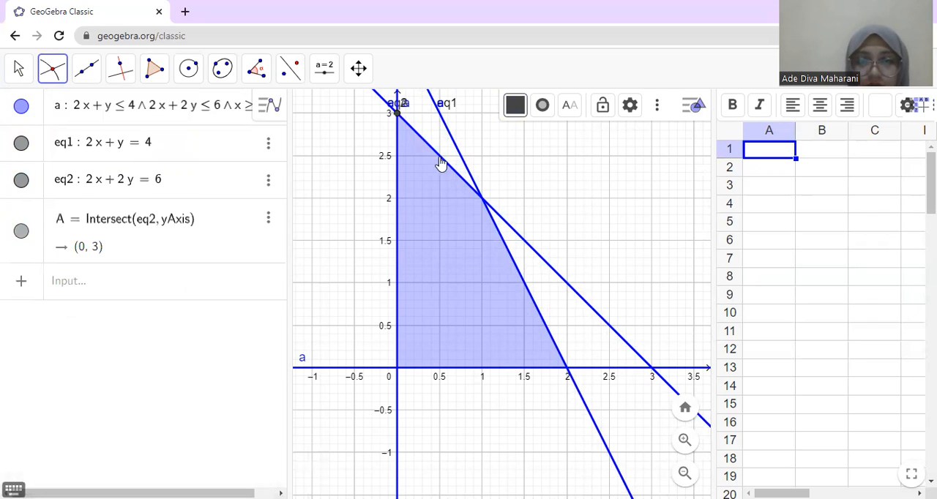
left_click(484, 202)
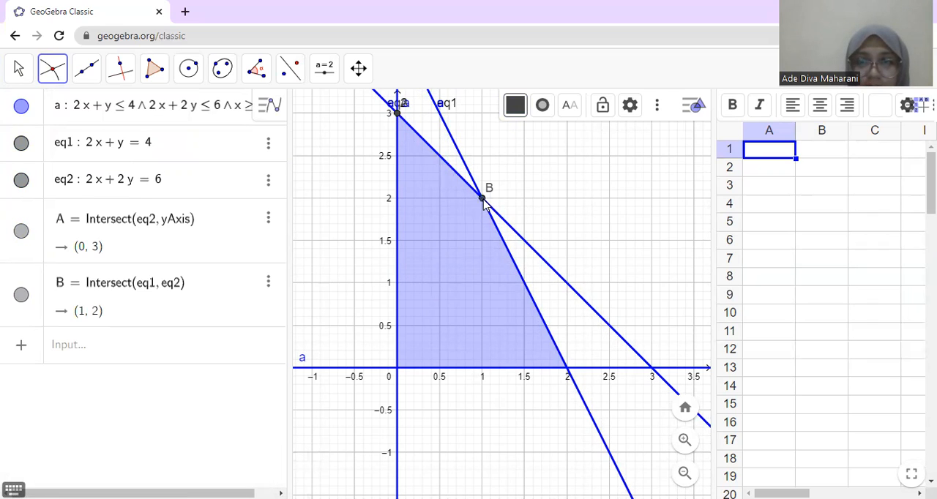
Step: Try to mark the corner where the line 2x + y = 4 meets the x-axis, and leave that line's definition as is
left_click(565, 373)
left_click(565, 368)
left_click(567, 372)
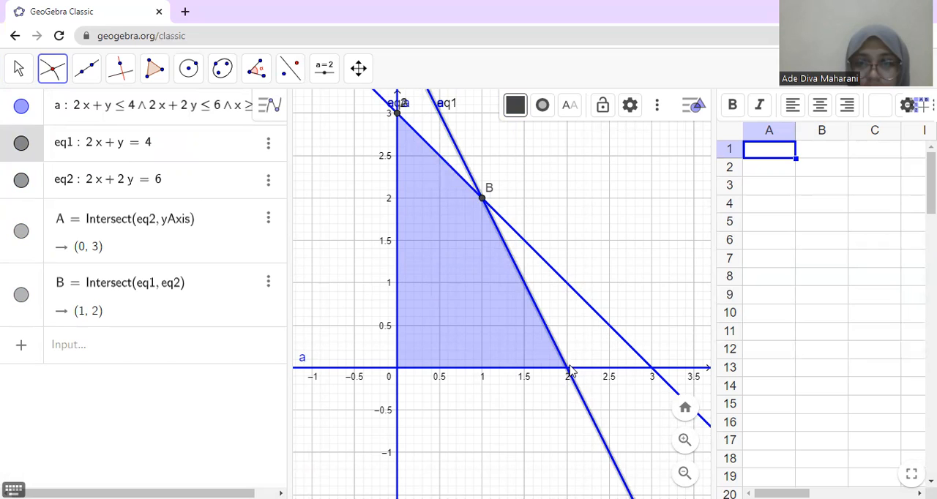
left_click(52, 70)
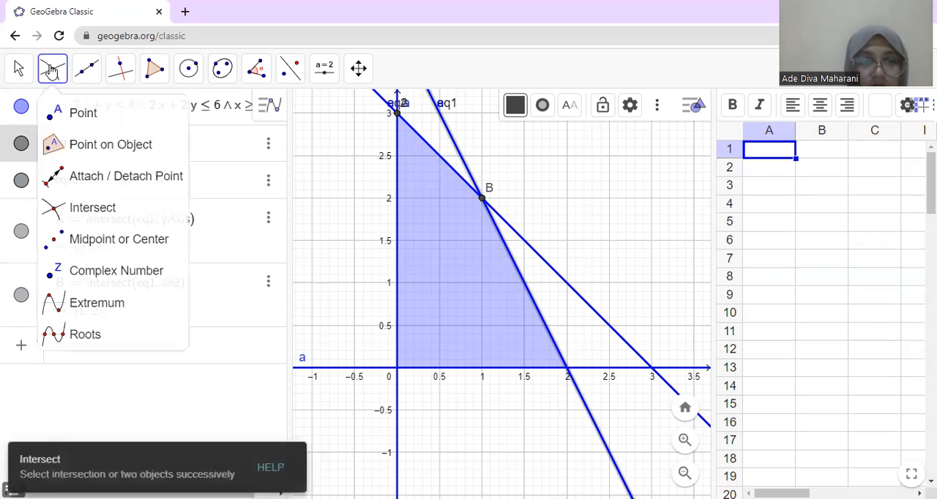
left_click(63, 213)
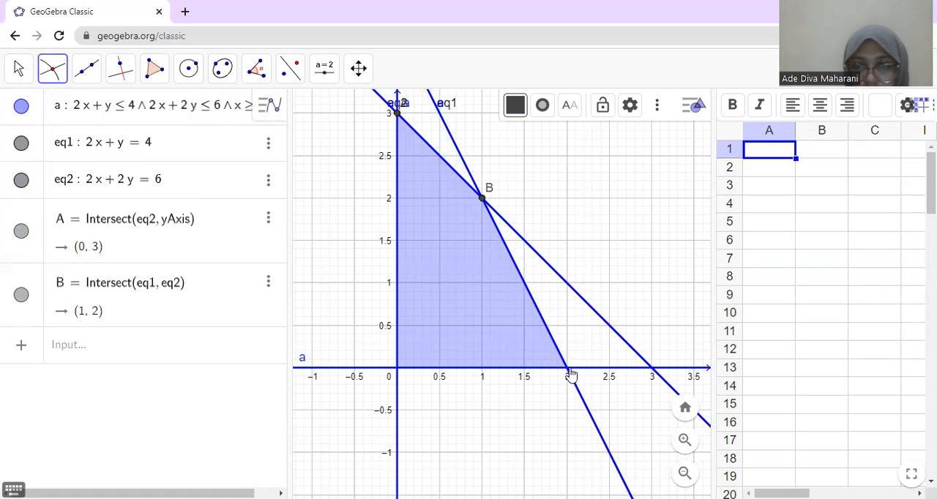
key("Escape")
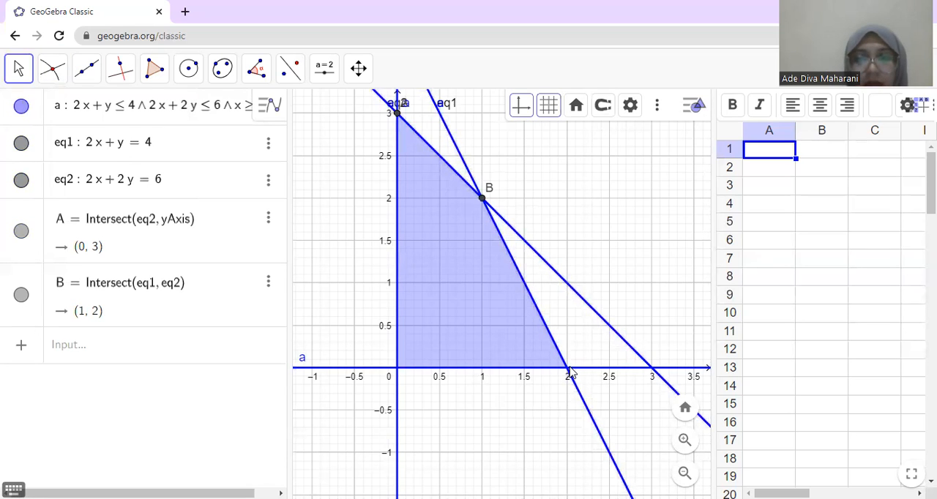
left_click(570, 374)
left_click(52, 68)
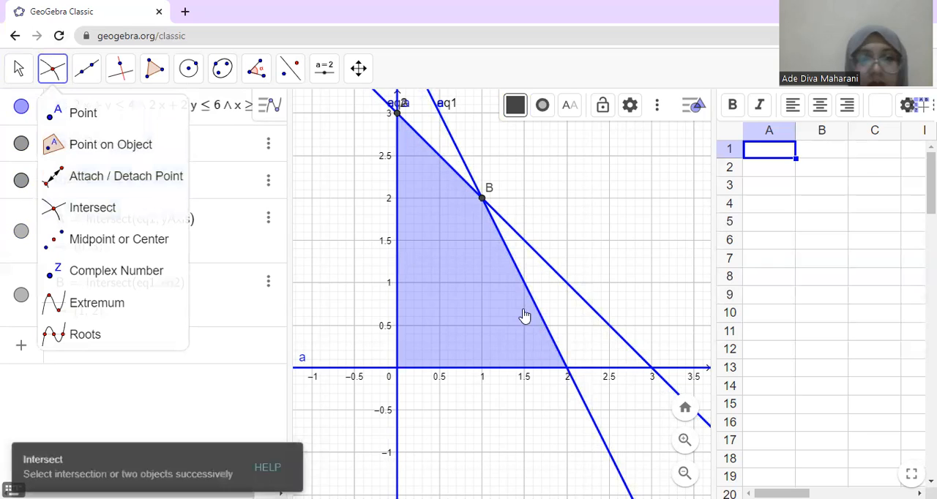
left_click(568, 375)
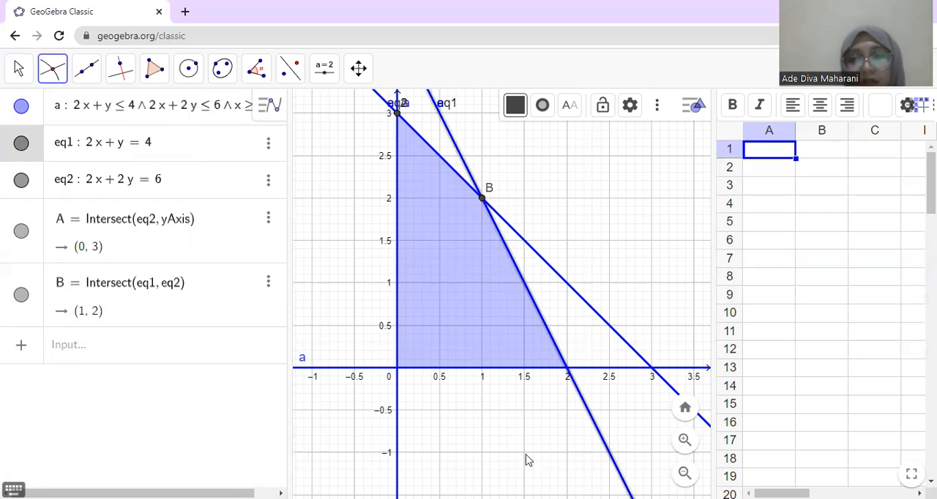
left_click(567, 367)
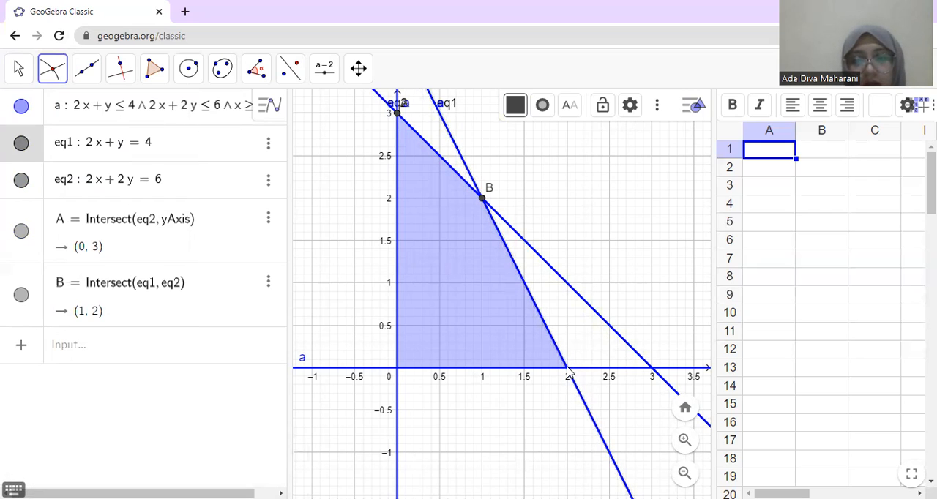
left_click(107, 356)
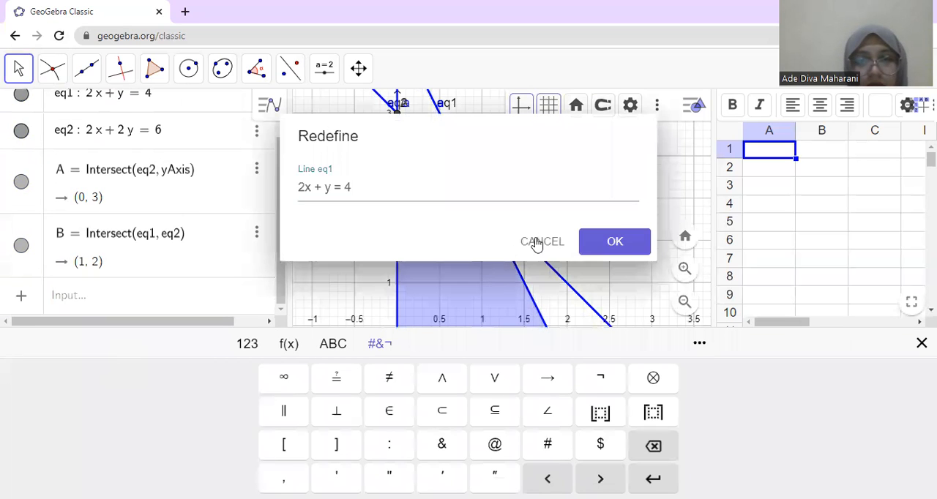
left_click(561, 241)
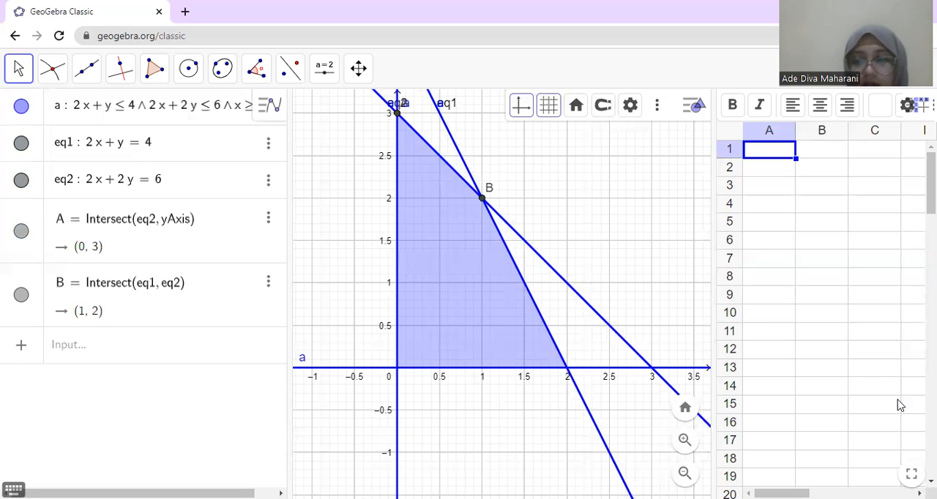
Step: Use Intersect to mark the corner where the line 2x + y = 4 meets the x-axis
left_click(56, 82)
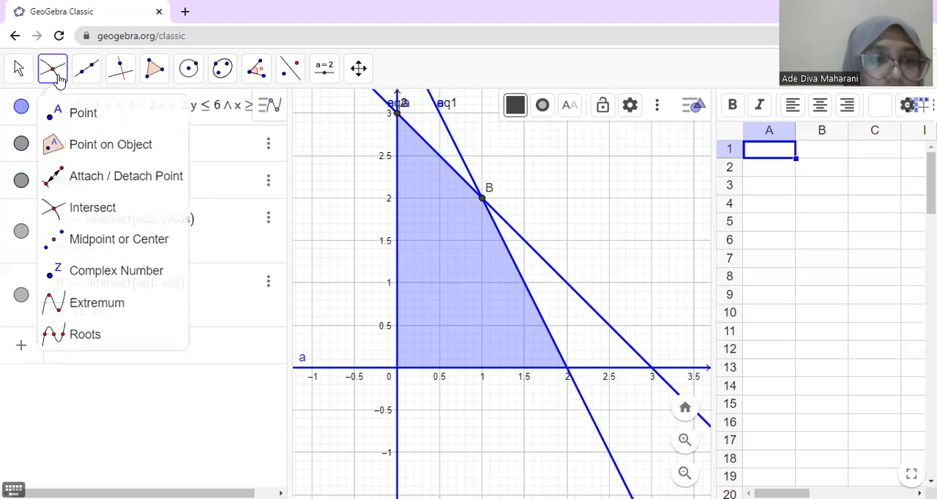
left_click(89, 211)
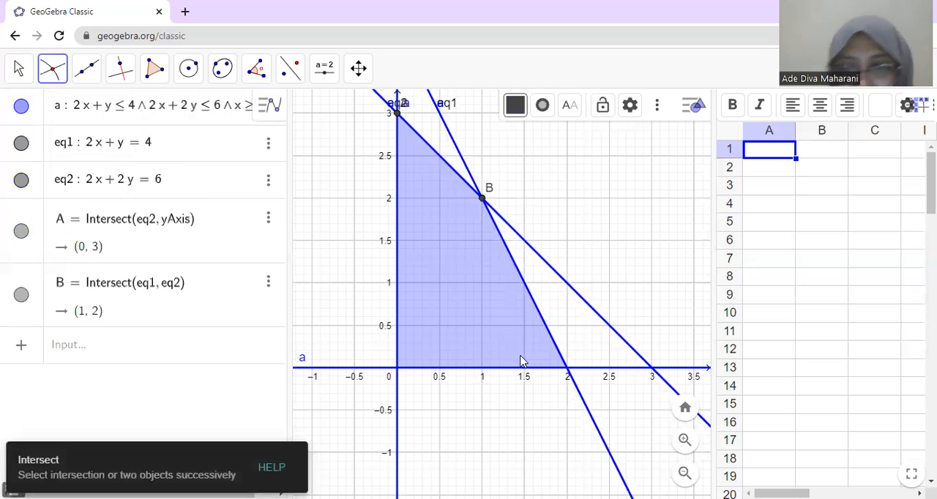
left_click(572, 374)
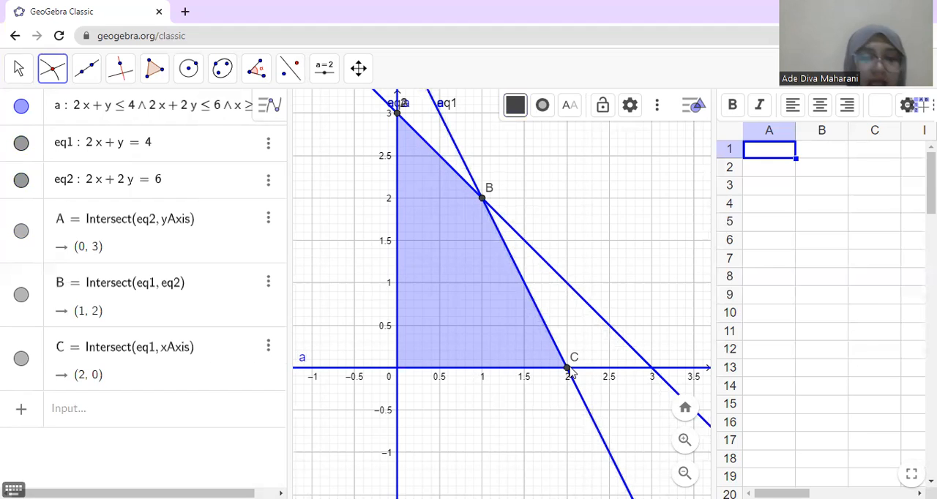
Step: Add the objective function line as the equation 5000x + 3000y = k, with k as an adjustable parameter
left_click(215, 416)
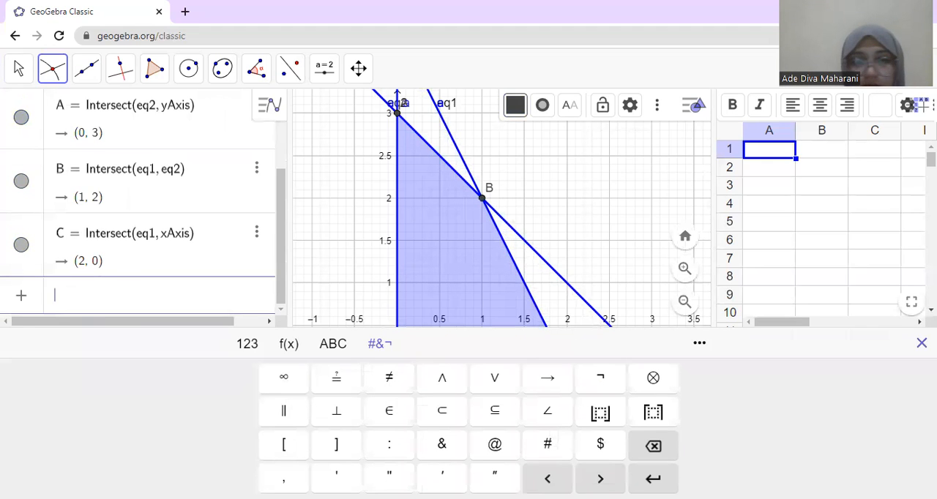
left_click(922, 343)
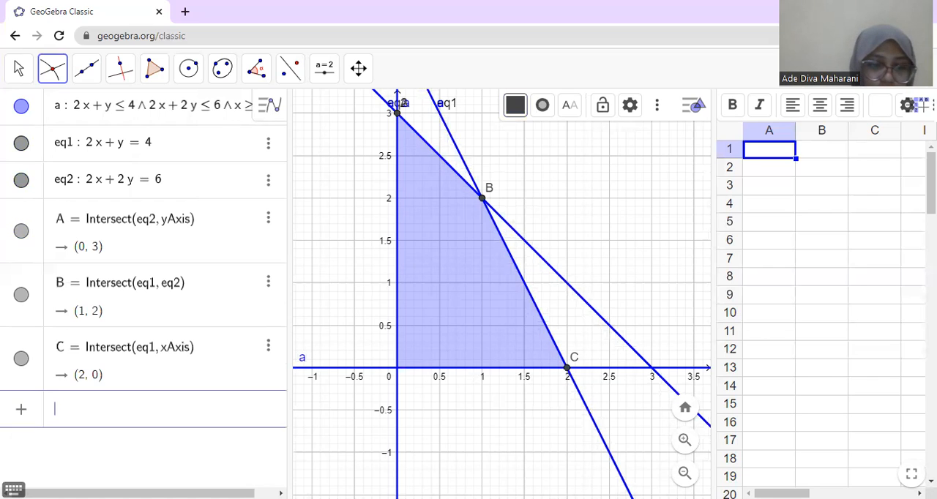
type("5ooo")
key("BackSpace")
key("BackSpace")
key("BackSpace")
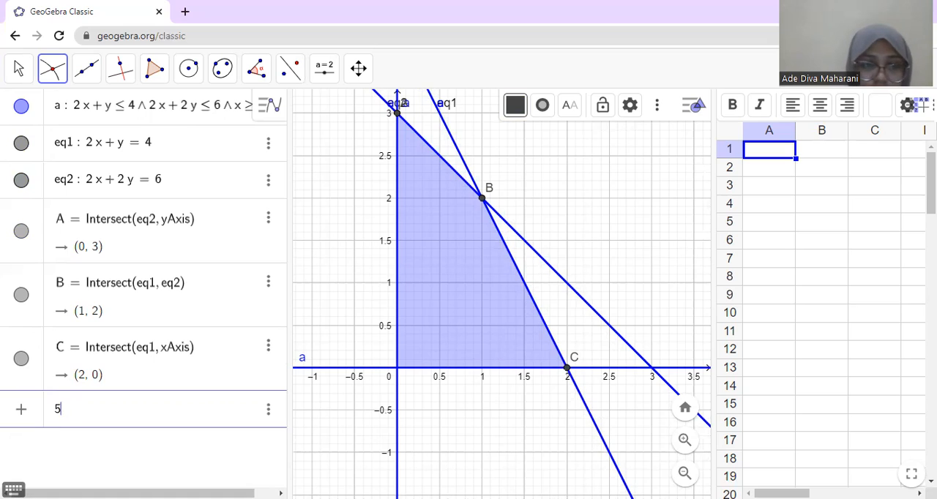
type("000")
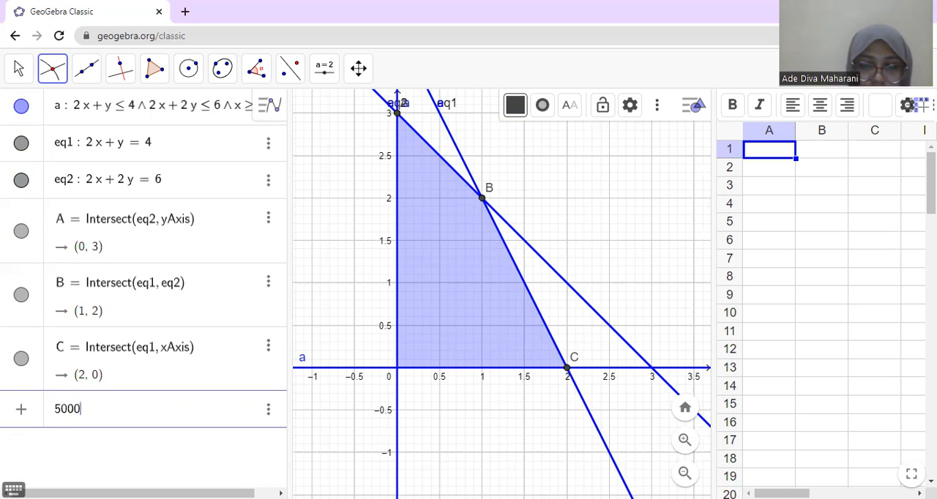
type("x ")
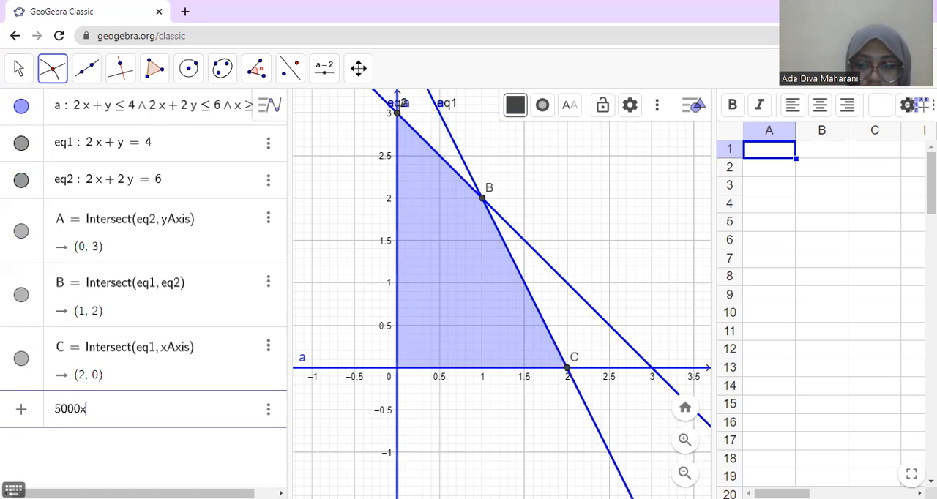
type("+ ")
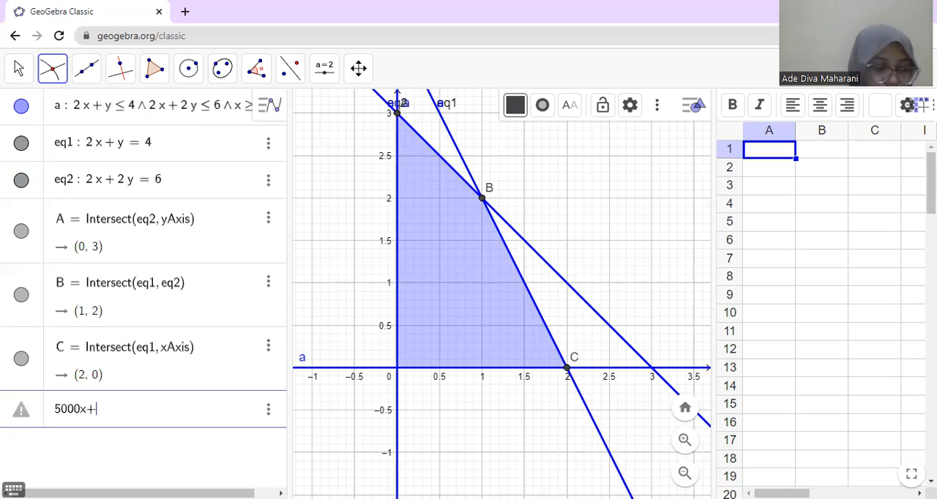
type("3000")
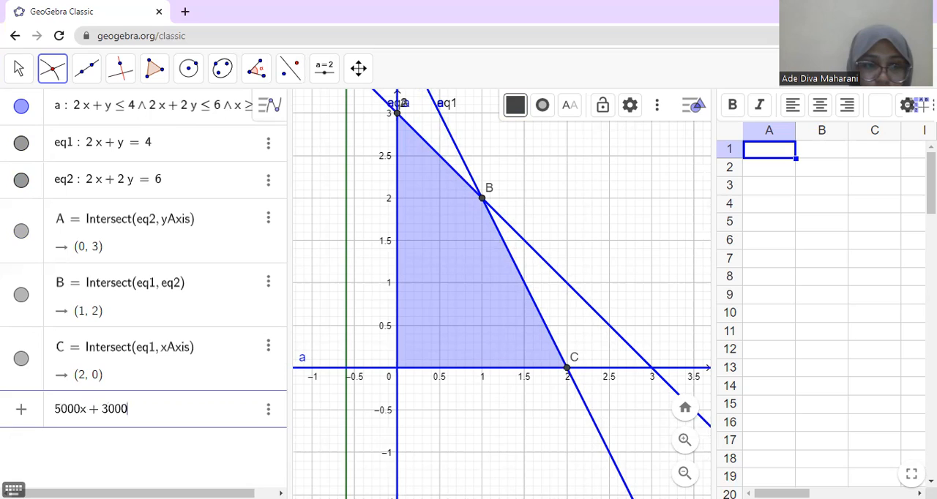
type("y ")
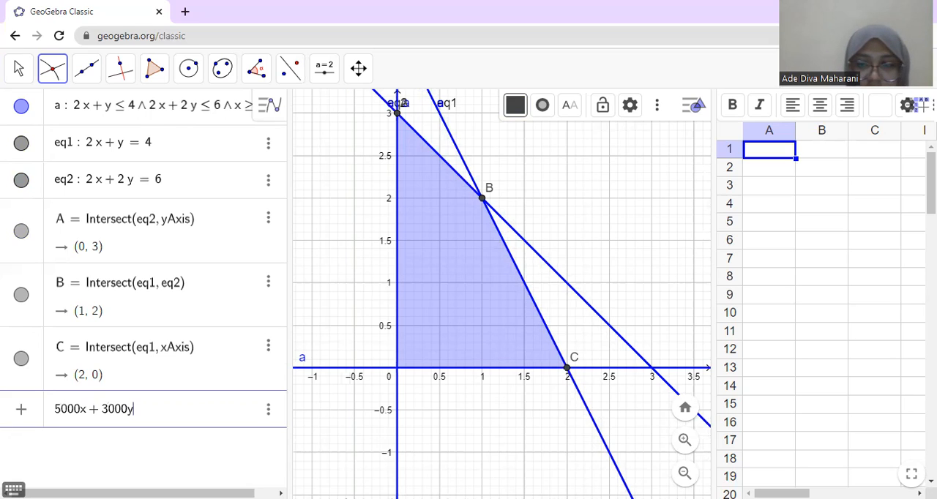
type("= k")
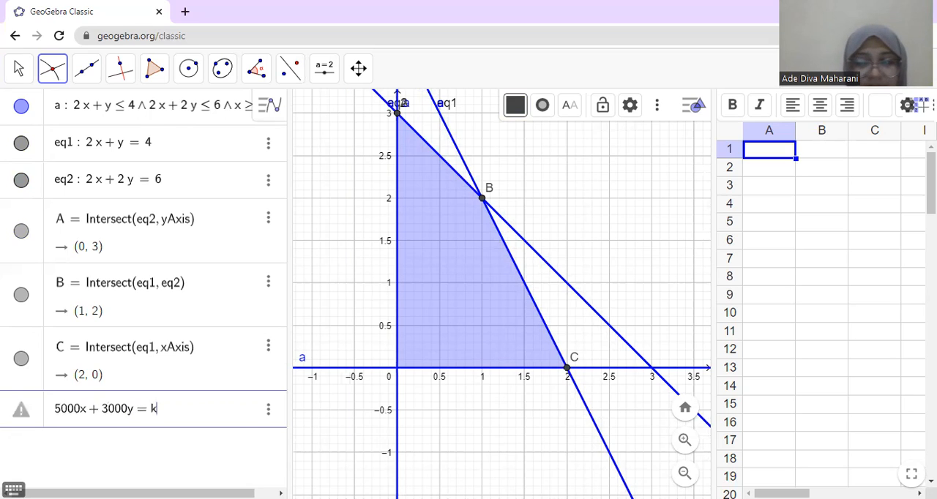
key("Return")
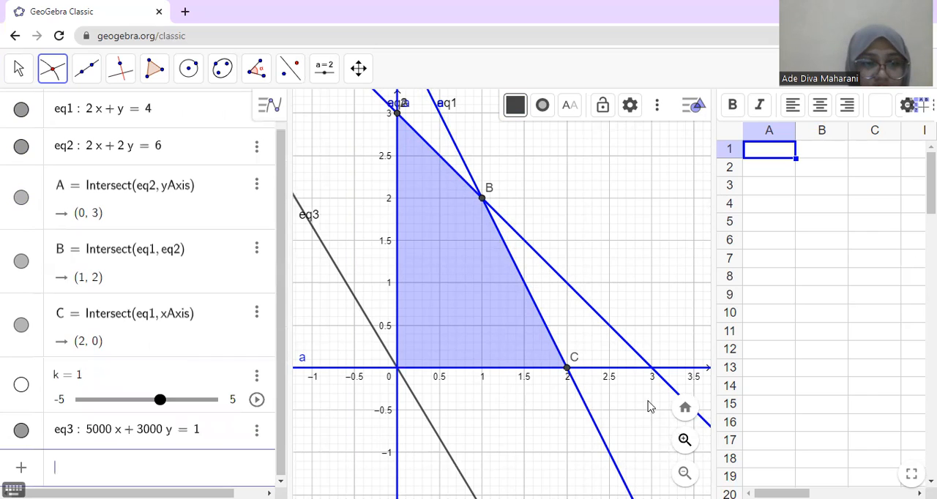
Step: Set the slider k to 500000 and animate it to move the objective line
left_click(87, 375)
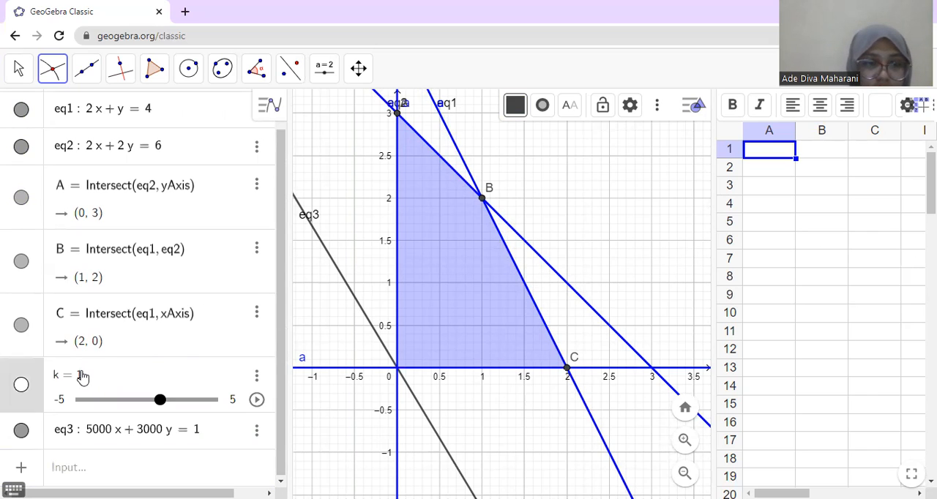
left_click(88, 375)
key("BackSpace")
type("500000")
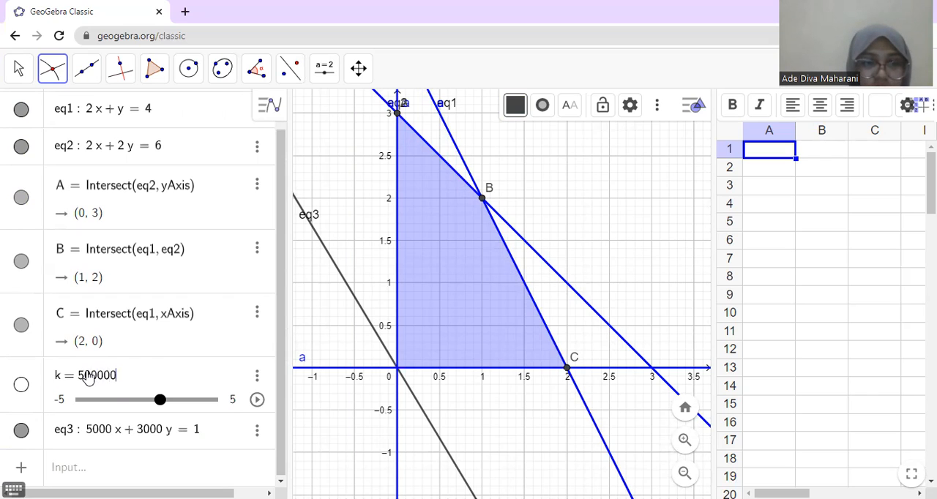
key("Return")
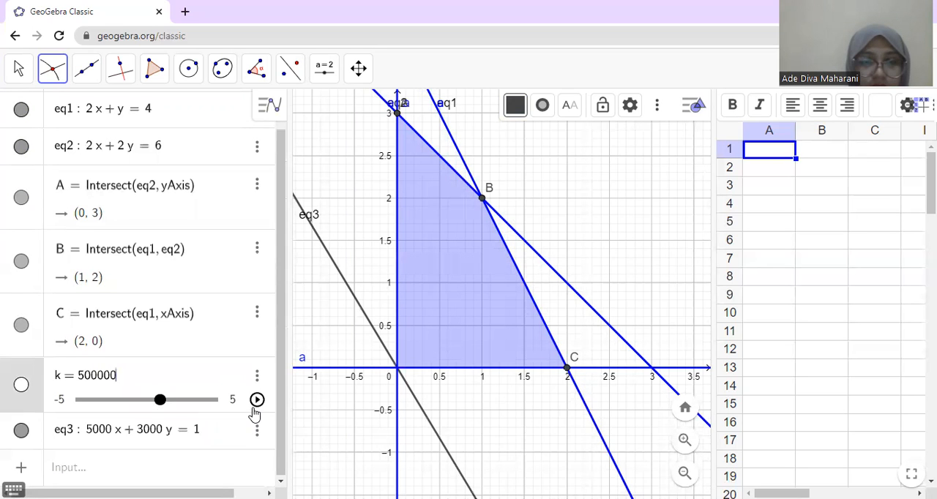
left_click(257, 400)
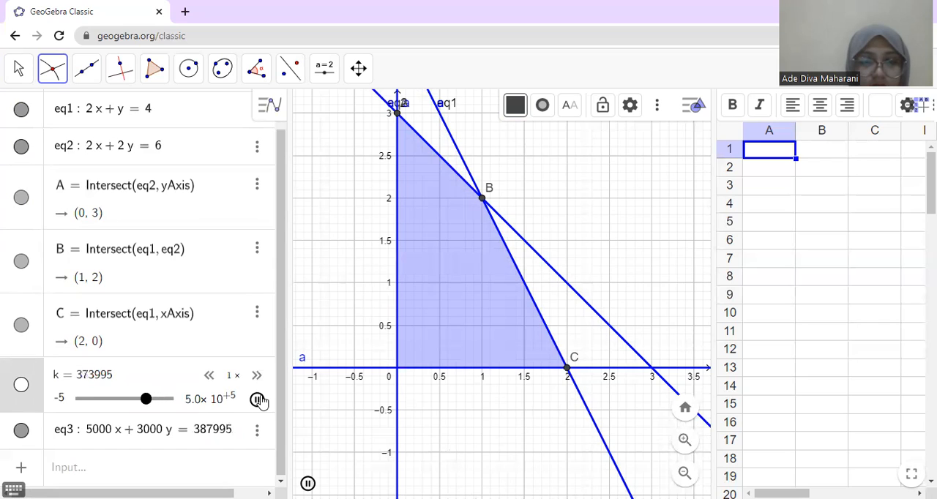
left_click(258, 400)
left_click(258, 400)
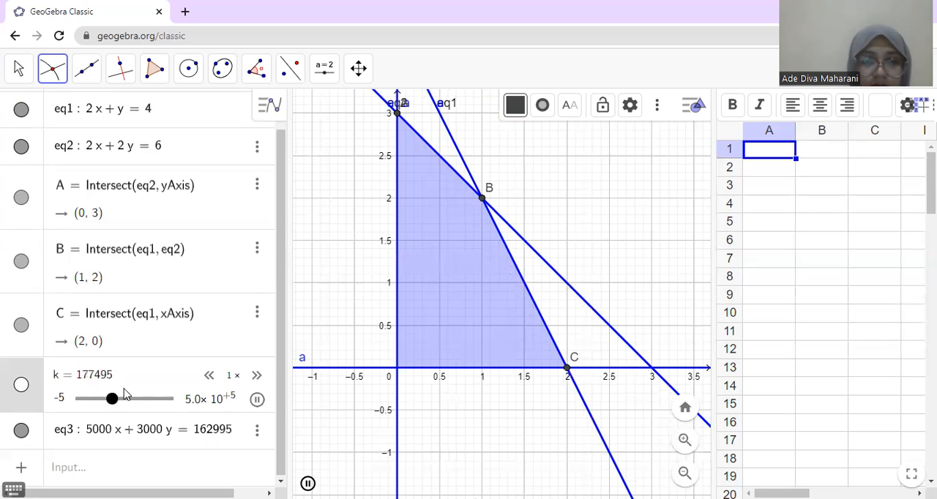
Step: Set the slider k to 50000, run its animation and pause it
left_click(108, 379)
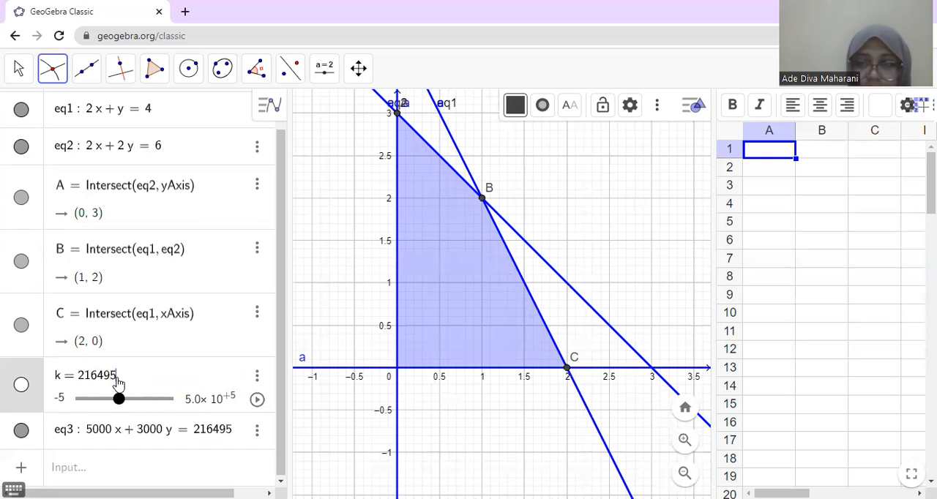
key("BackSpace")
key("BackSpace")
key("BackSpace")
key("BackSpace")
key("BackSpace")
key("BackSpace")
type("50")
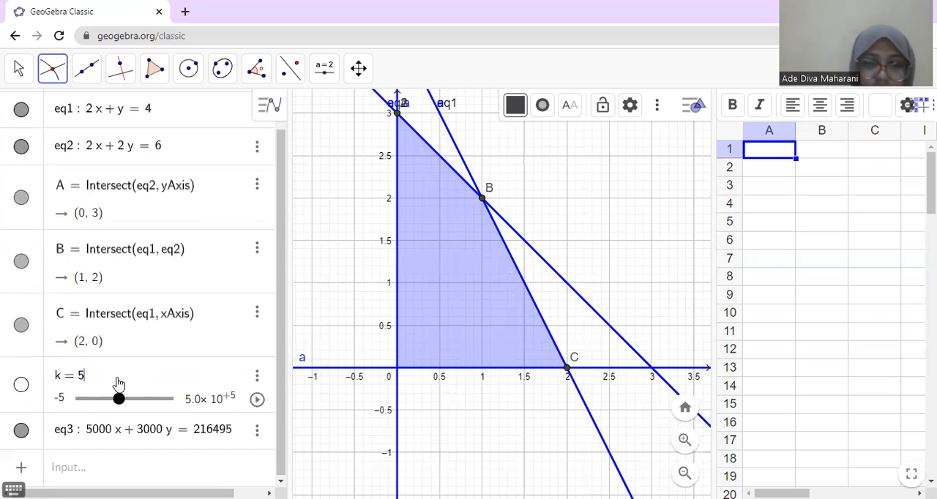
type("000")
key("Return")
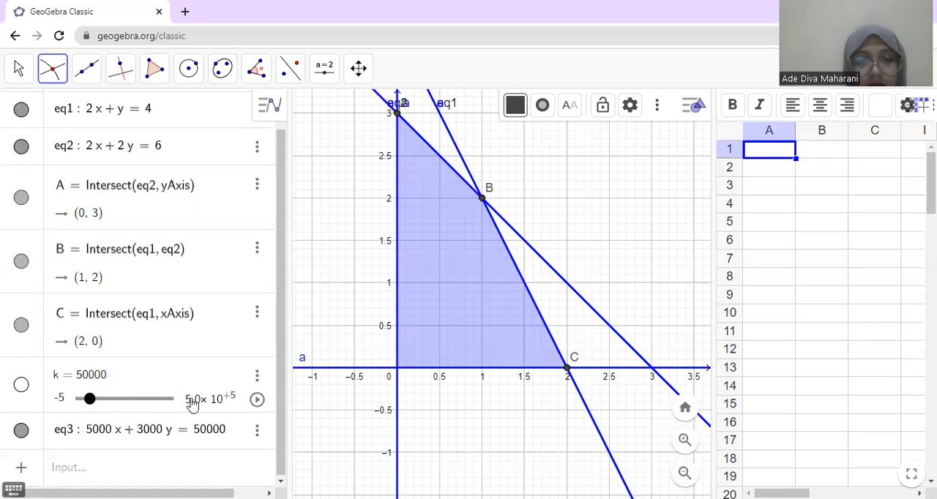
left_click(257, 400)
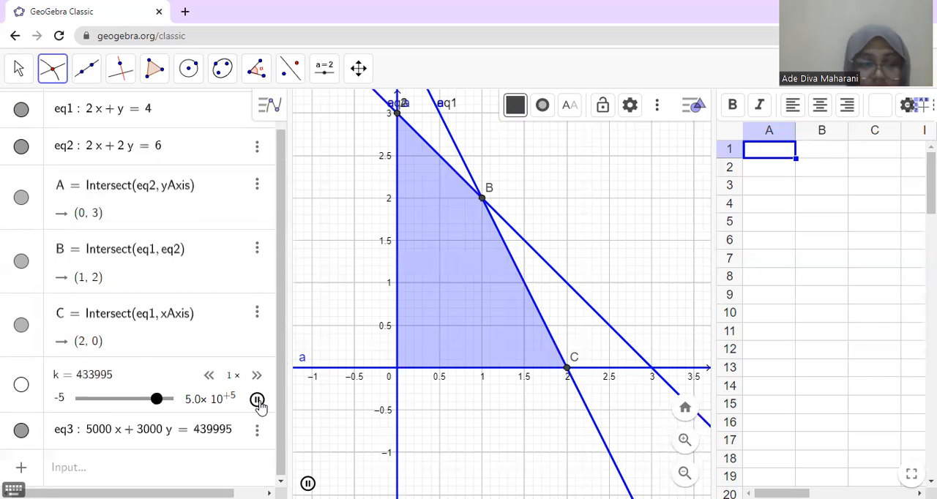
left_click(258, 401)
Step: Set the slider k of the objective line to 5000000
left_click(120, 385)
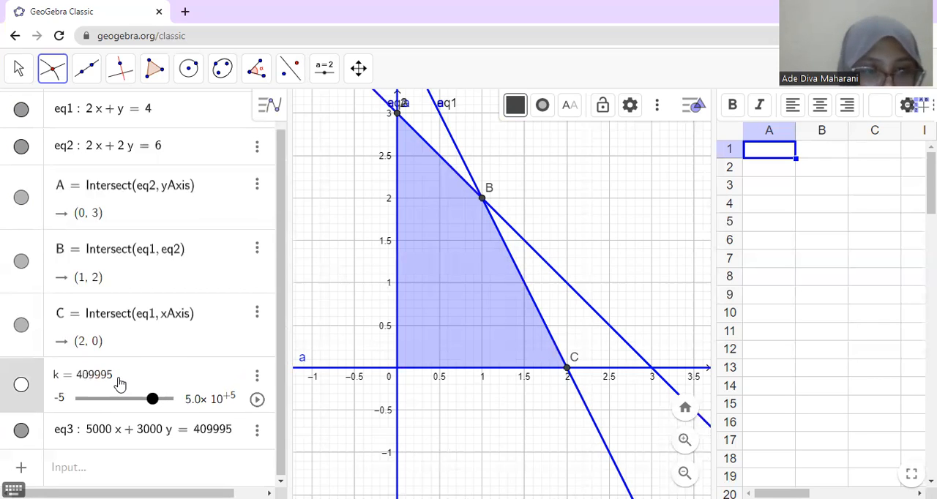
key("BackSpace")
key("BackSpace")
key("BackSpace")
key("BackSpace")
key("BackSpace")
key("BackSpace")
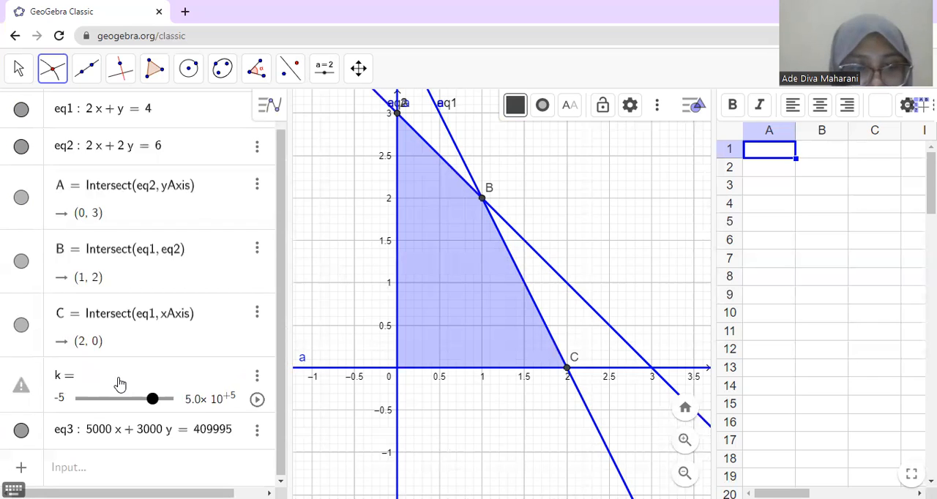
type("1")
key("BackSpace")
type("5000000")
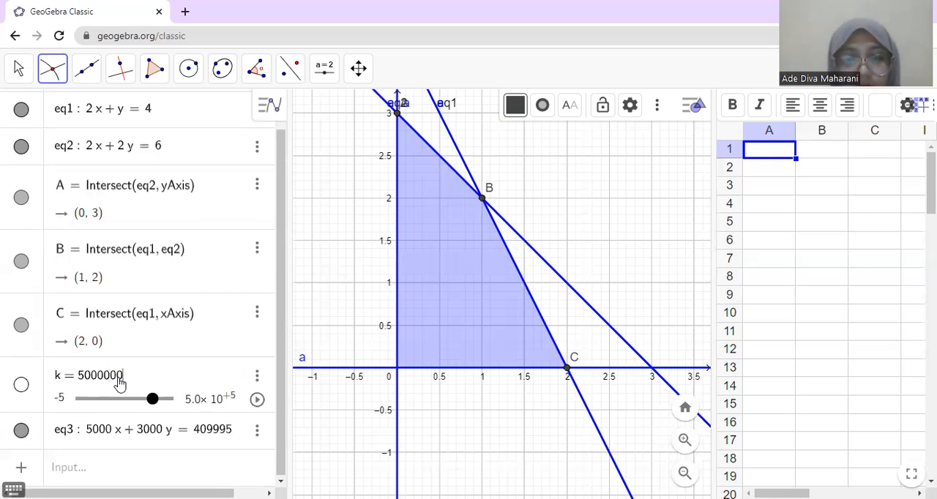
key("Return")
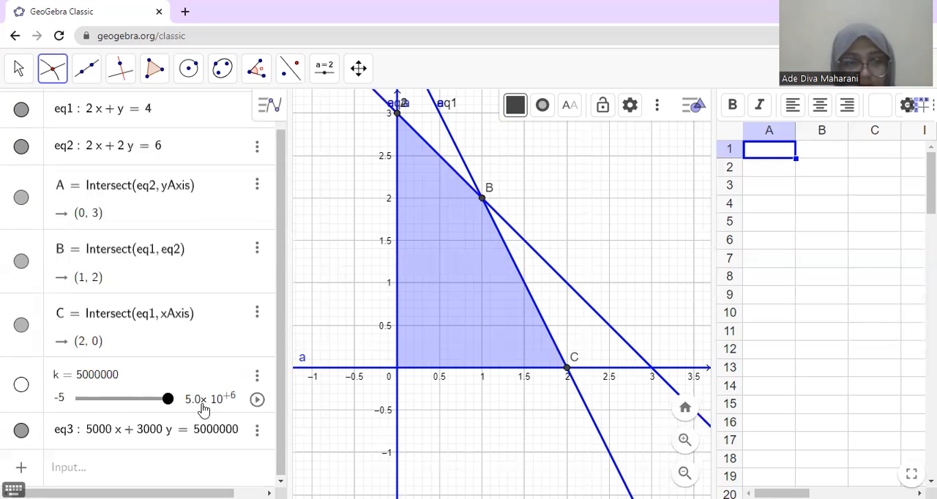
Step: Set the minimum of the slider k to 0
left_click(59, 399)
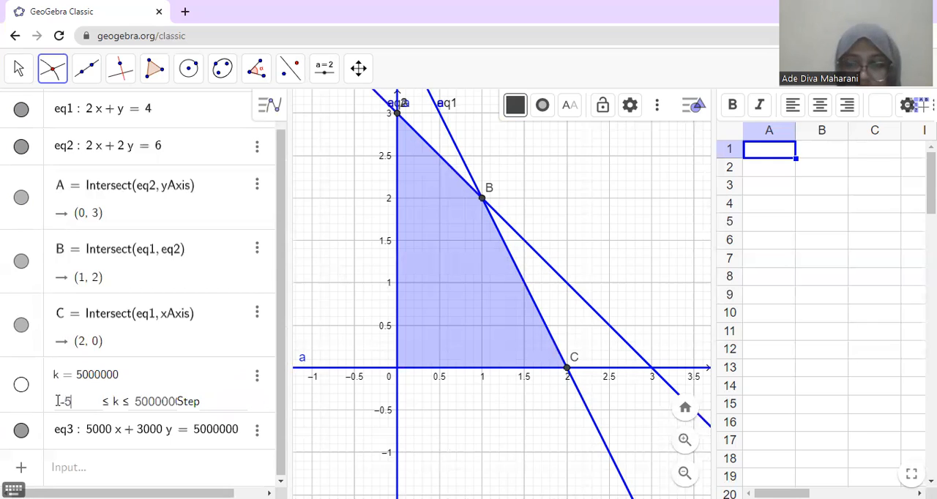
type("0")
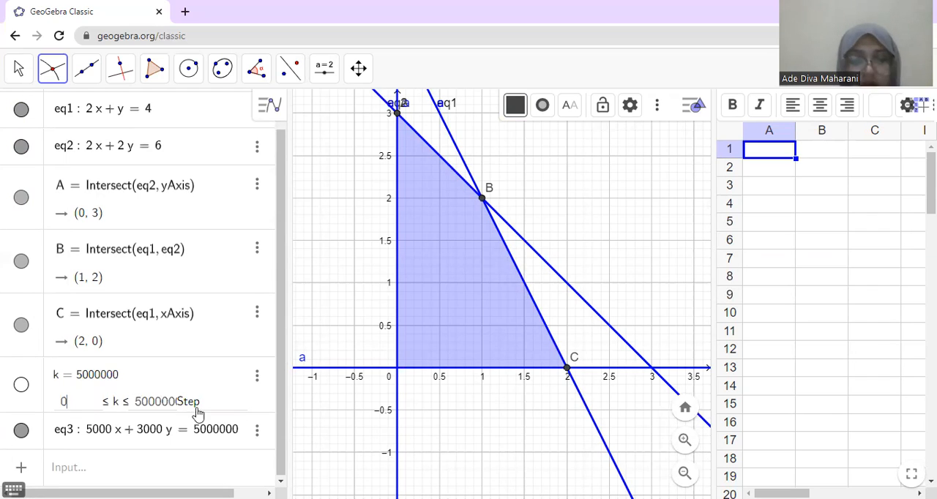
key("Return")
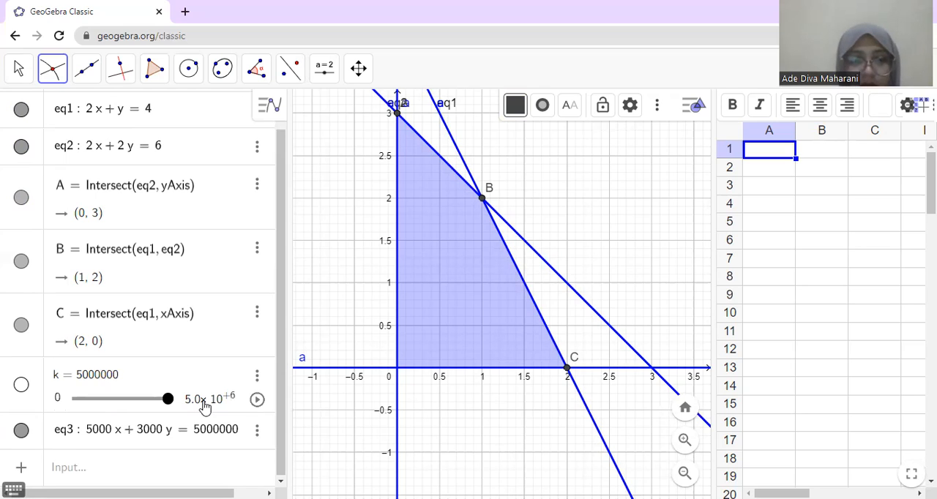
Step: Animate the slider k and look for the moving objective line over a wider area of the graph
left_click(257, 400)
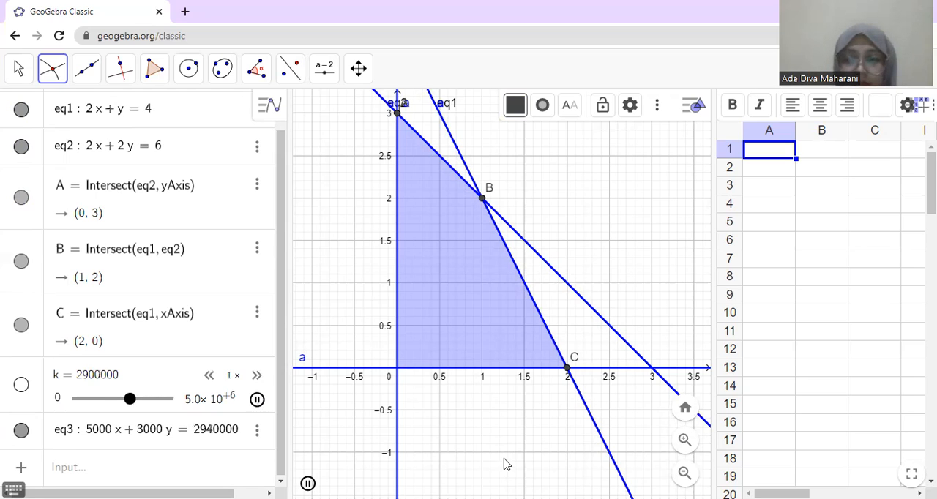
left_click(685, 473)
left_click(686, 473)
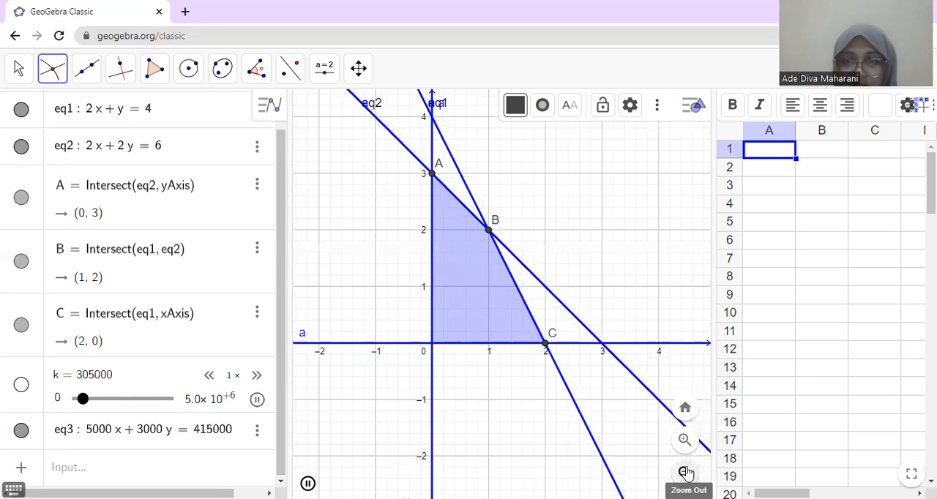
left_click(685, 473)
left_click(685, 473)
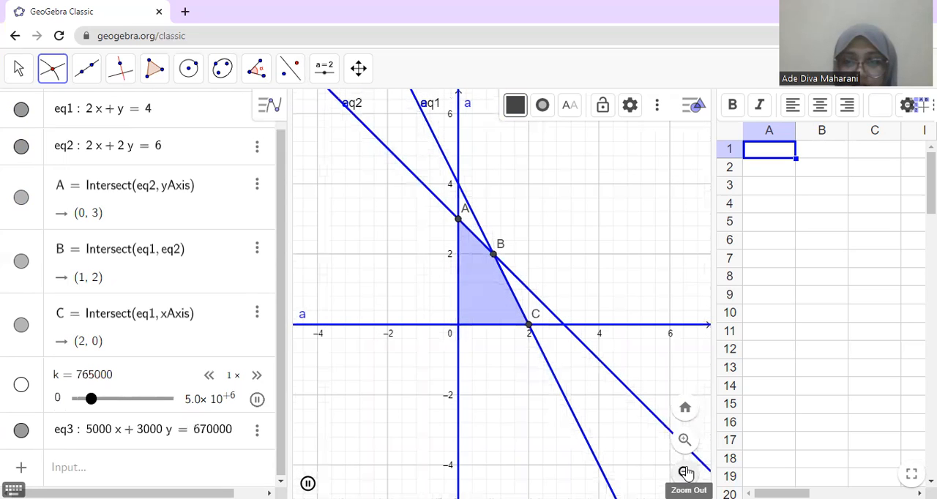
left_click(685, 473)
left_click(685, 473)
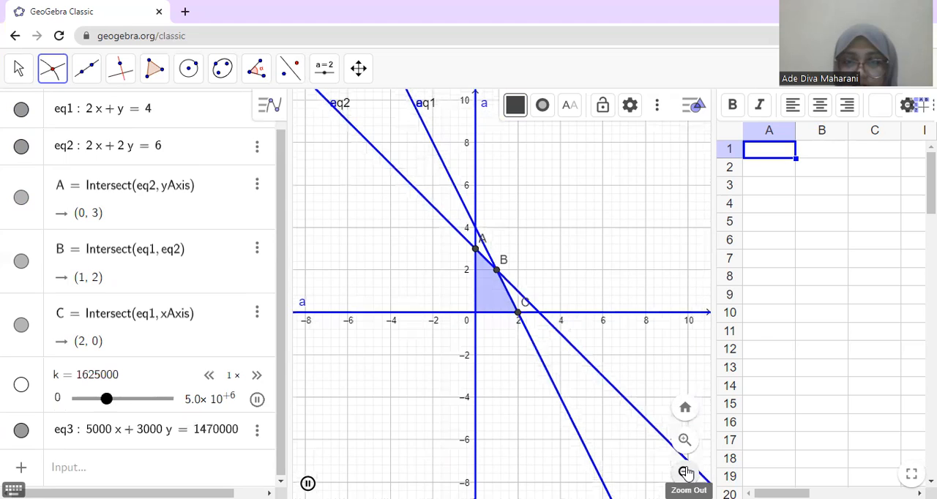
left_click(685, 473)
left_click(685, 473)
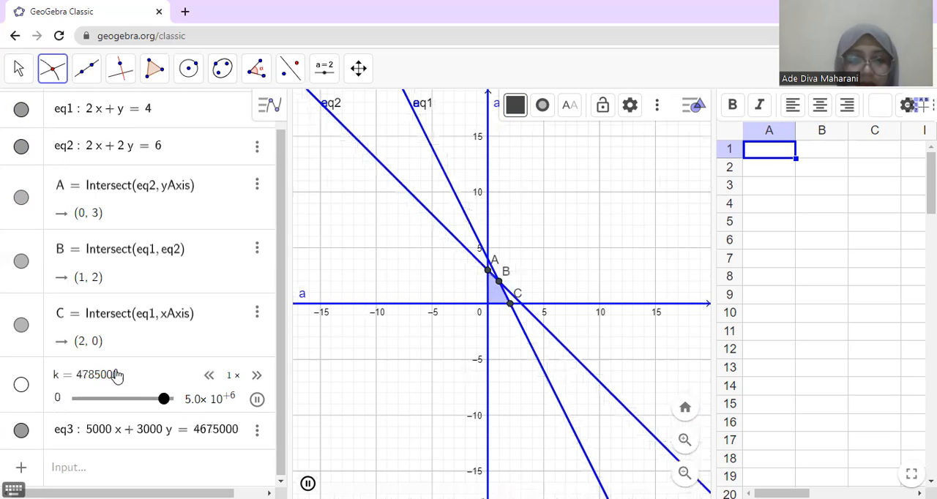
Step: Stop the animation, set the slider k to 50000, and briefly run and pause its animation
left_click(126, 378)
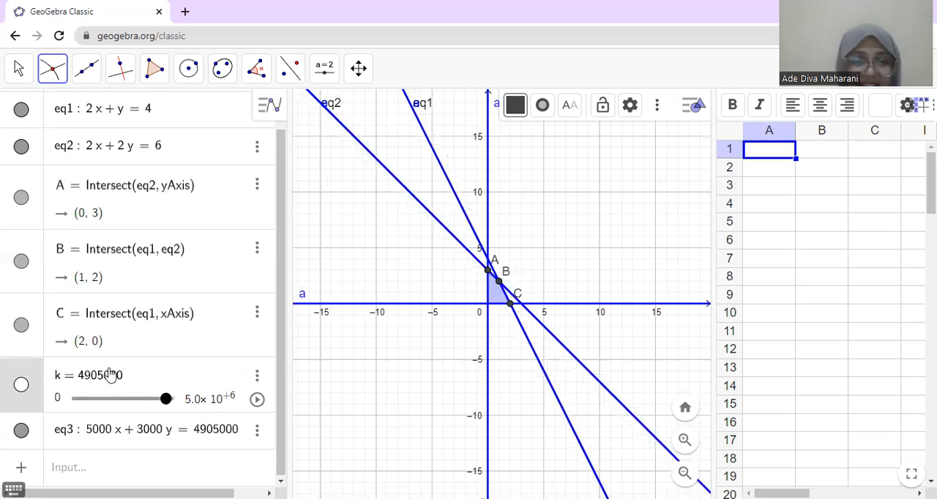
triple_click(120, 375)
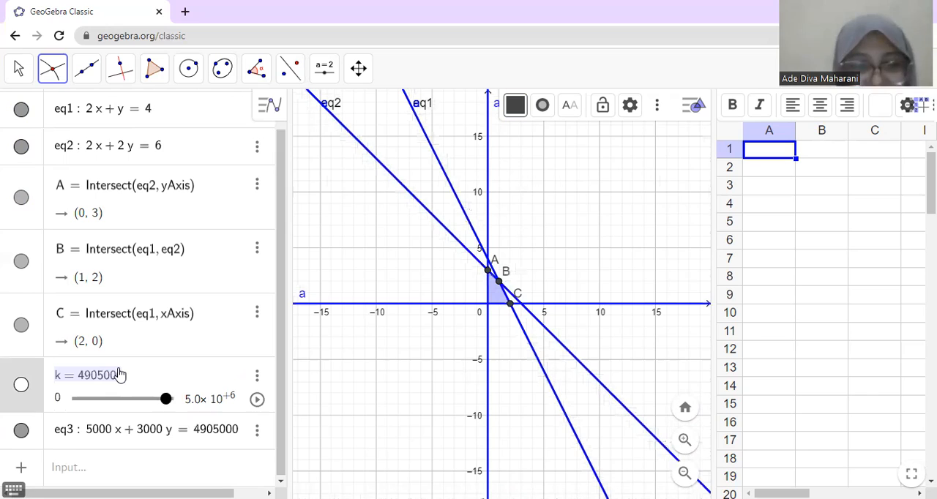
type("5")
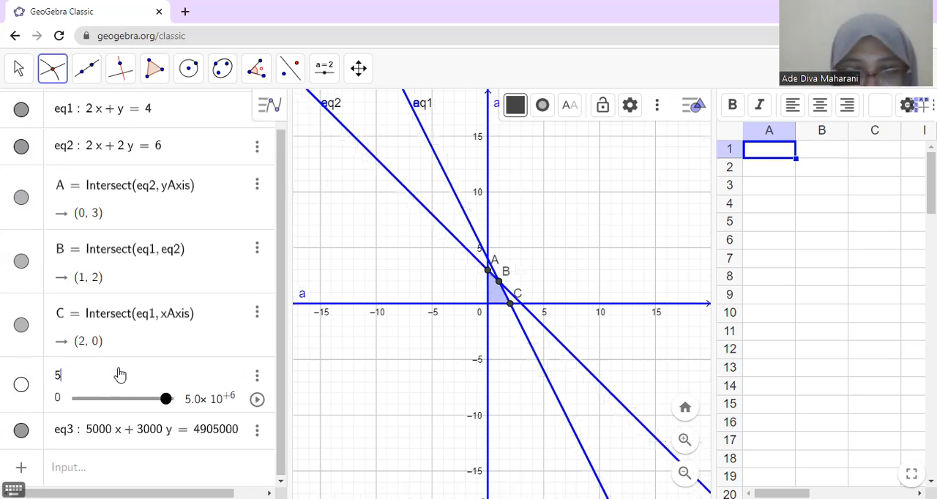
type("k")
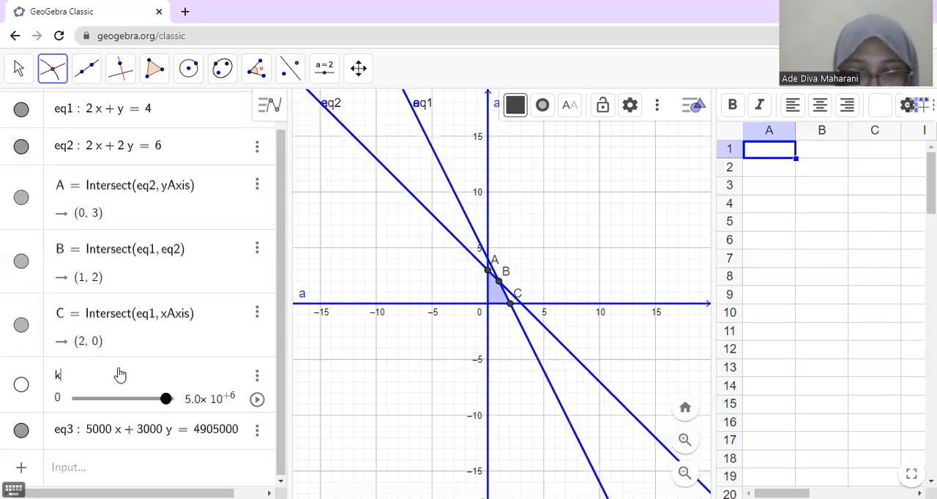
type(" = 50000")
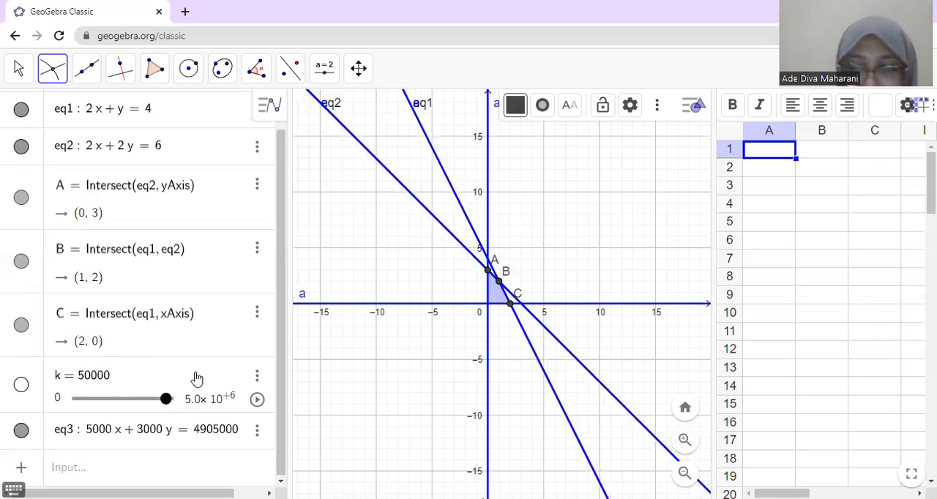
key("Return")
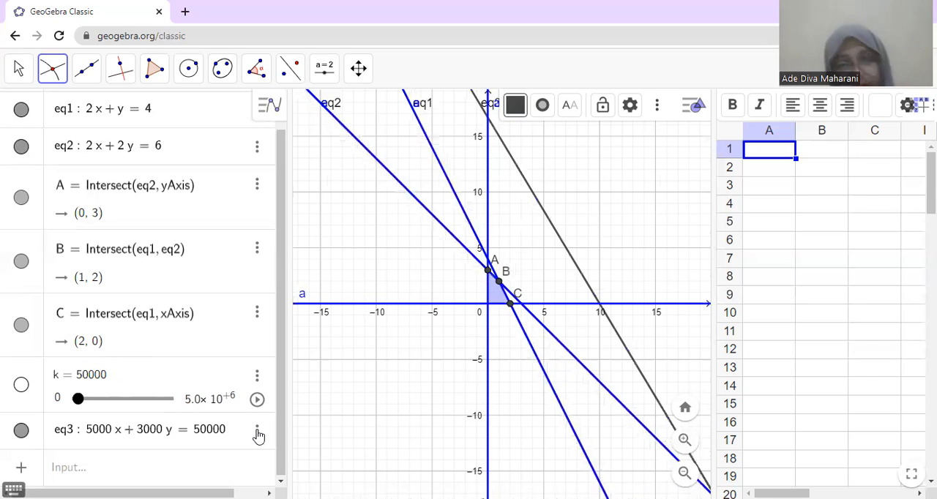
left_click(257, 400)
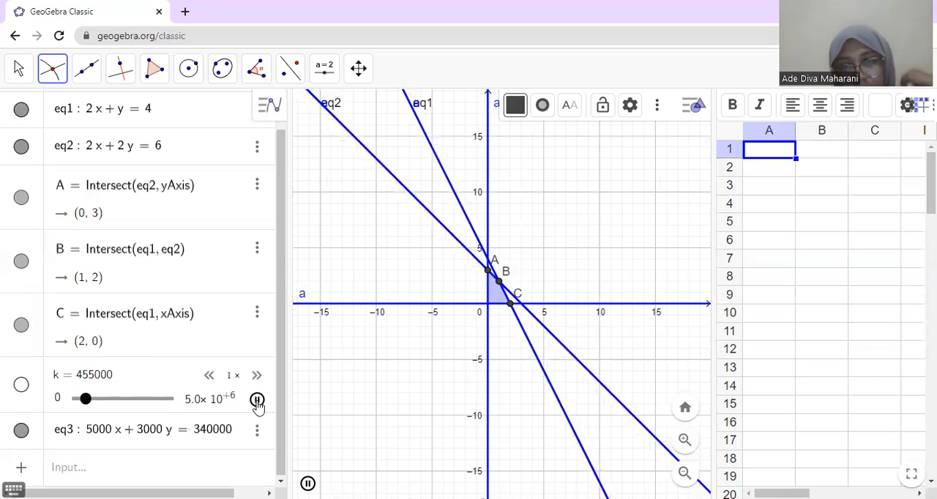
left_click(257, 401)
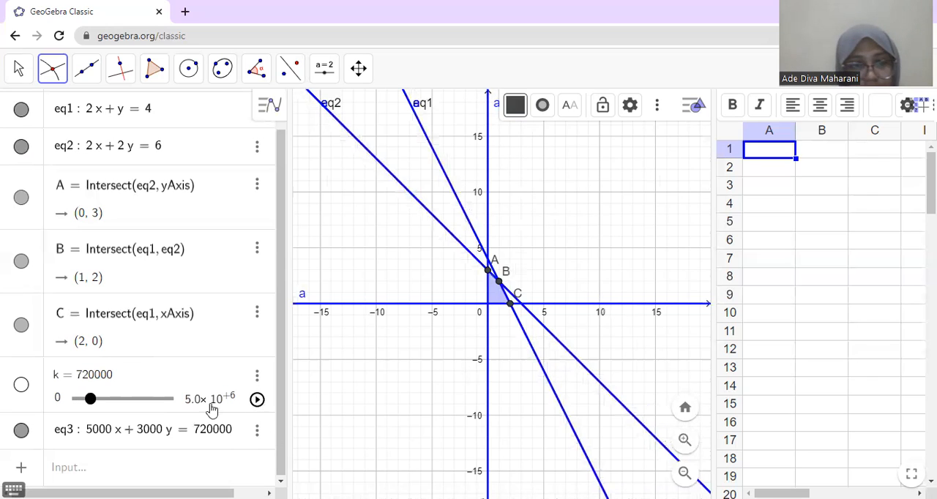
Step: Set the slider k to 5000 and start its animation
left_click(121, 375)
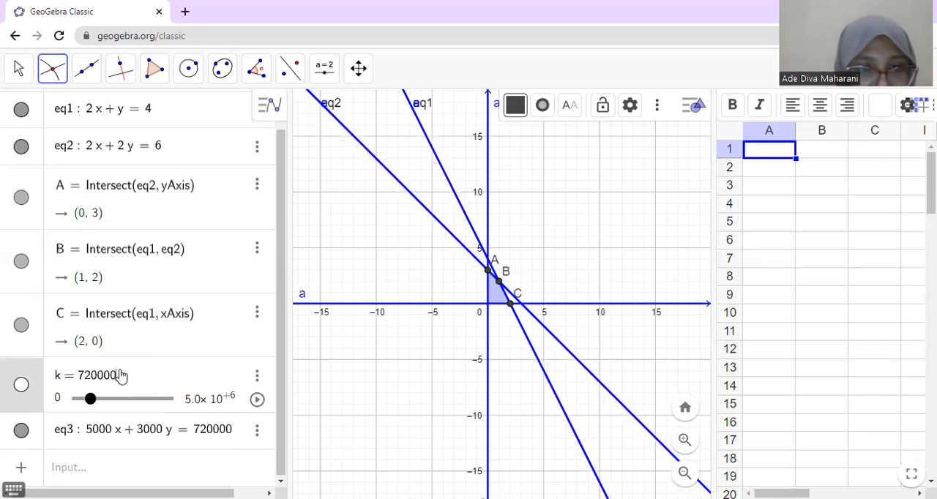
key("BackSpace")
key("BackSpace")
key("BackSpace")
key("BackSpace")
key("BackSpace")
key("BackSpace")
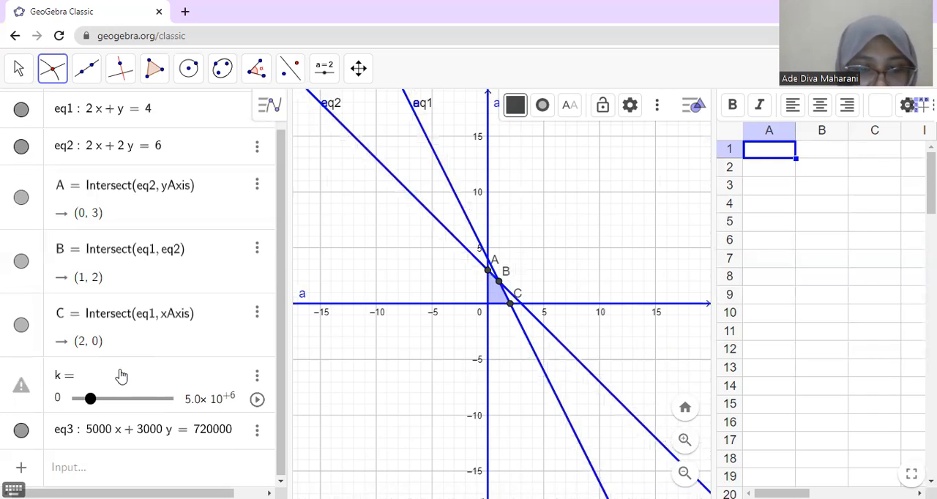
type("5000")
key("Return")
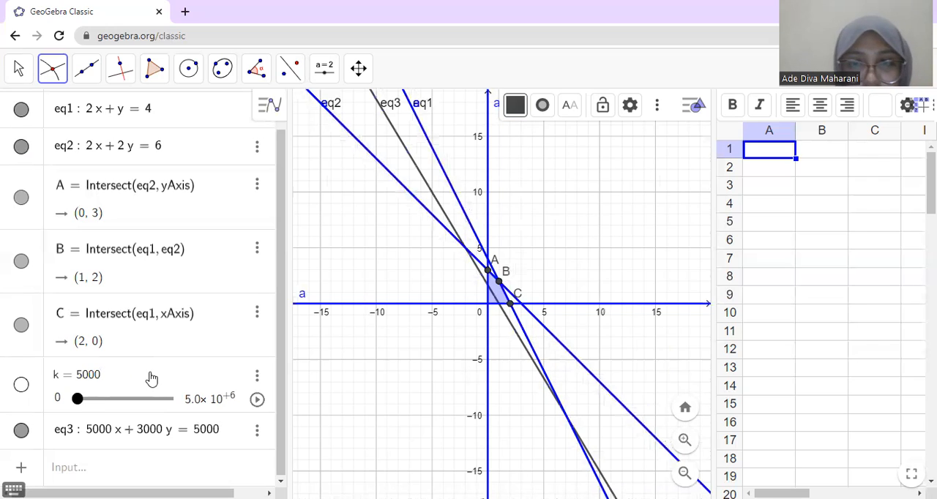
left_click(257, 400)
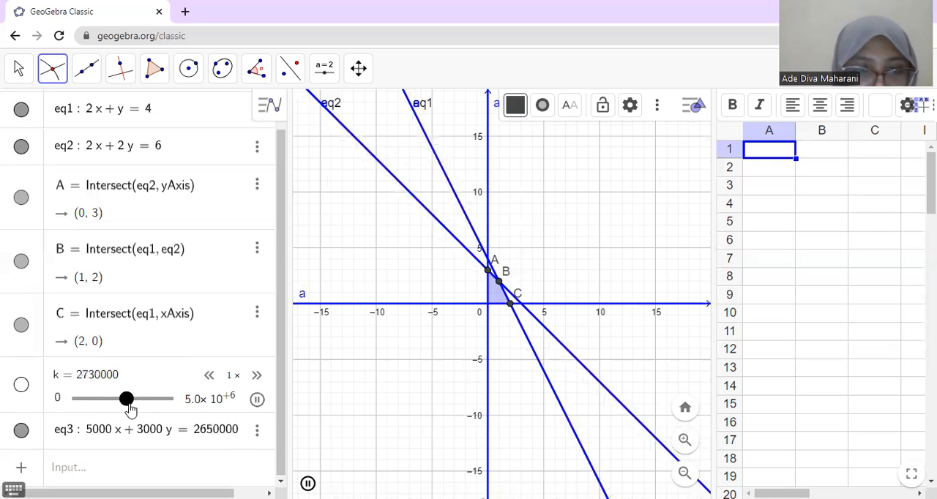
Step: Pause the animation of k and move its slider to 0 so the objective line passes through the origin
left_click(85, 400)
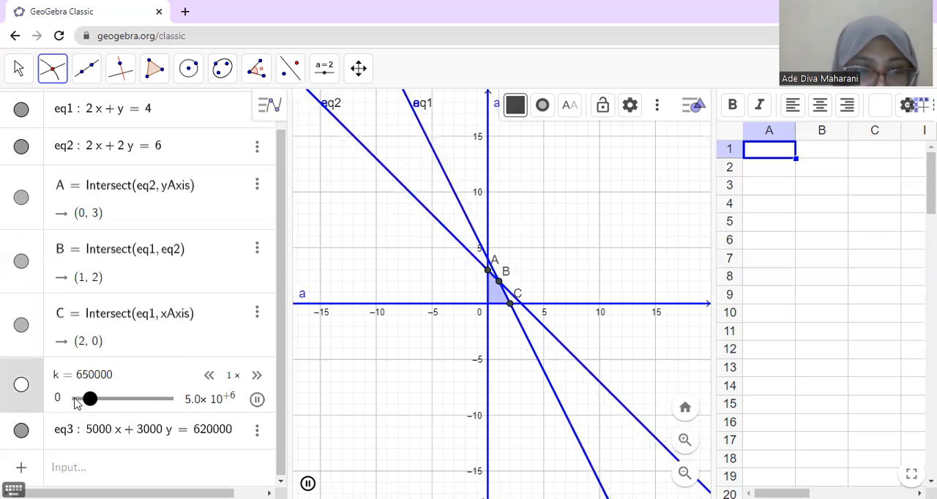
left_click(74, 399)
left_click(75, 400)
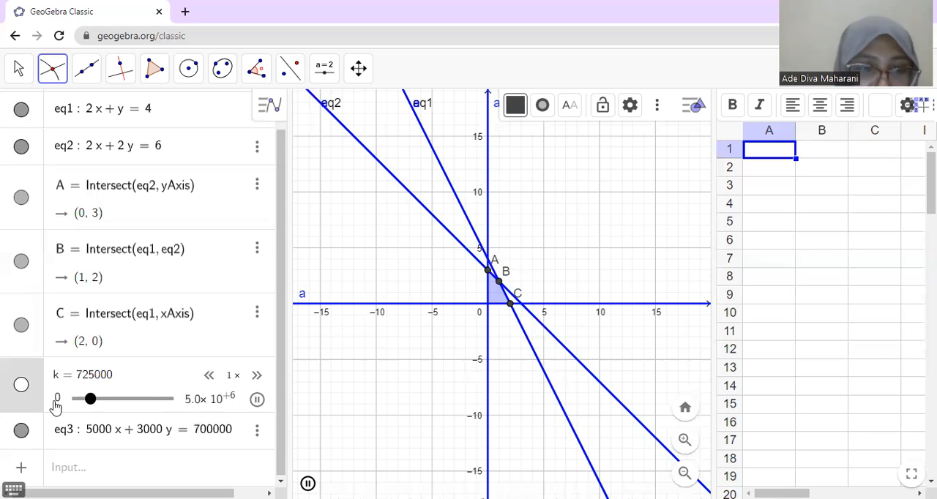
left_click(257, 400)
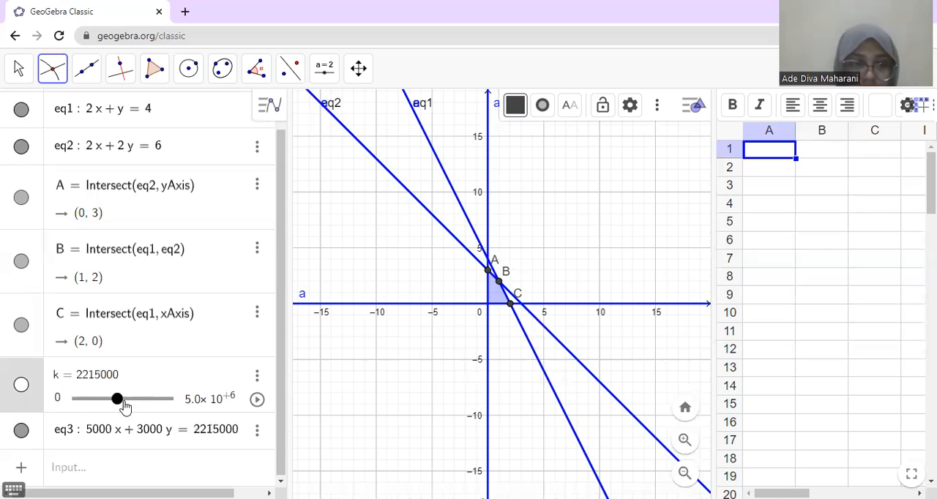
left_click(76, 414)
left_click_drag(82, 414, 76, 422)
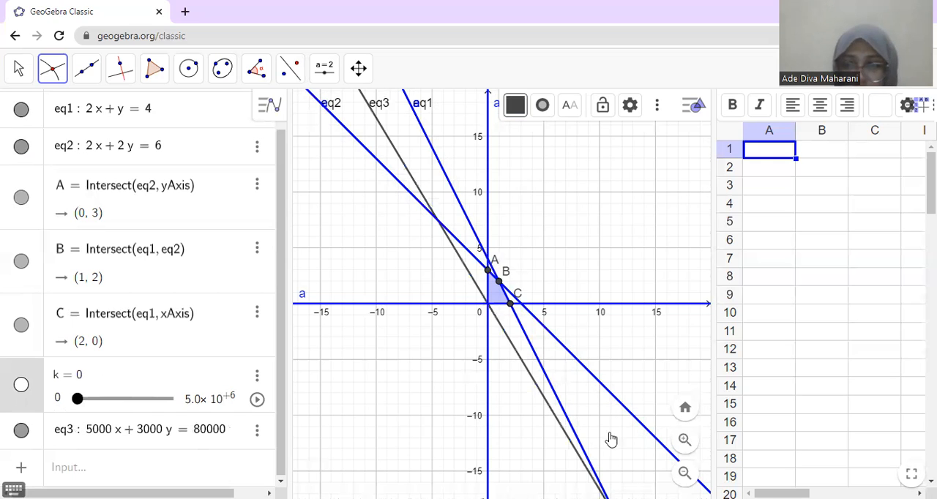
Step: Enlarge the feasible region in the graph and set k to 500 for the objective line
left_click(688, 440)
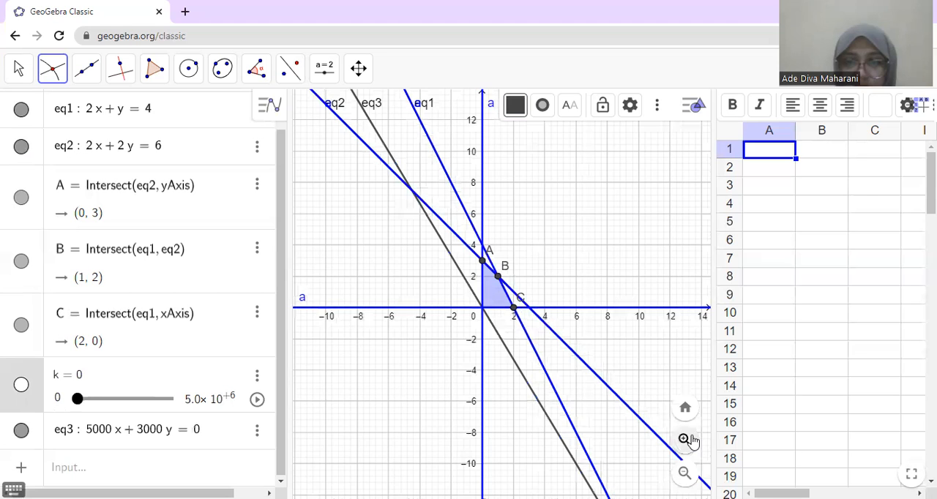
left_click(686, 439)
left_click(686, 439)
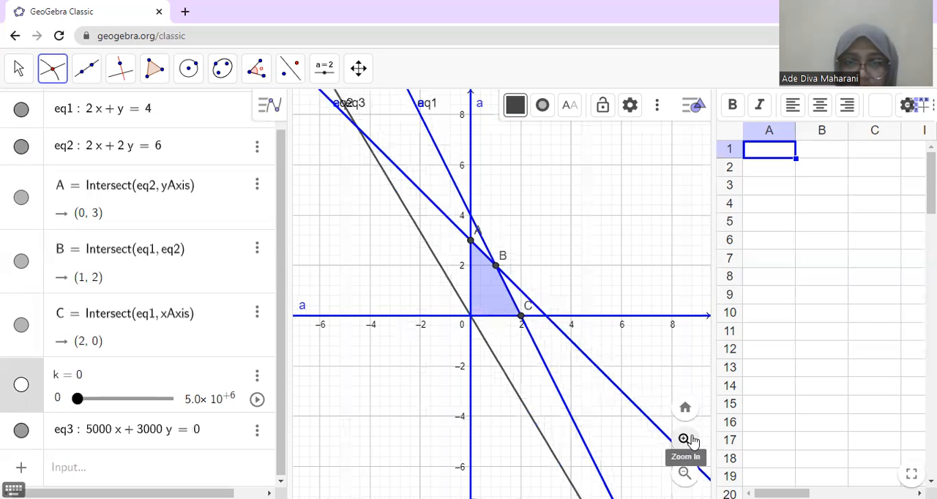
left_click(685, 440)
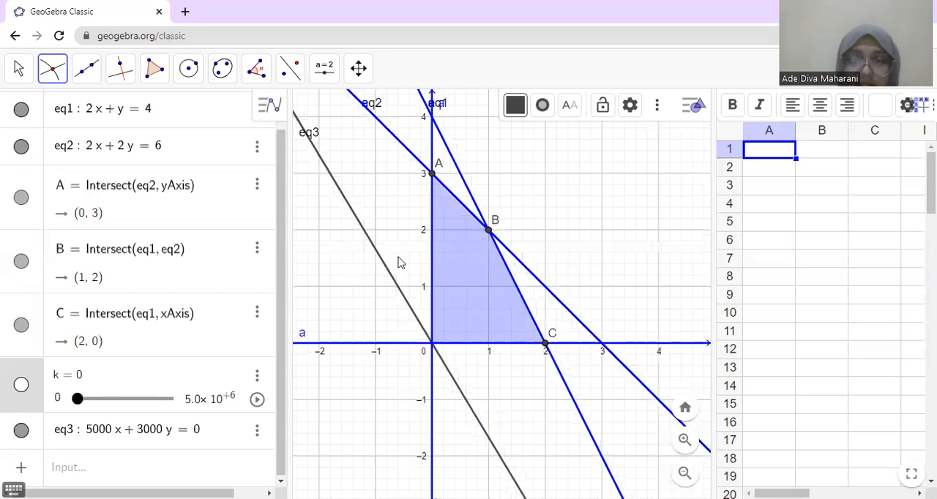
mouse_move(79, 402)
left_mouse_down()
mouse_move(89, 407)
mouse_move(78, 412)
left_mouse_up()
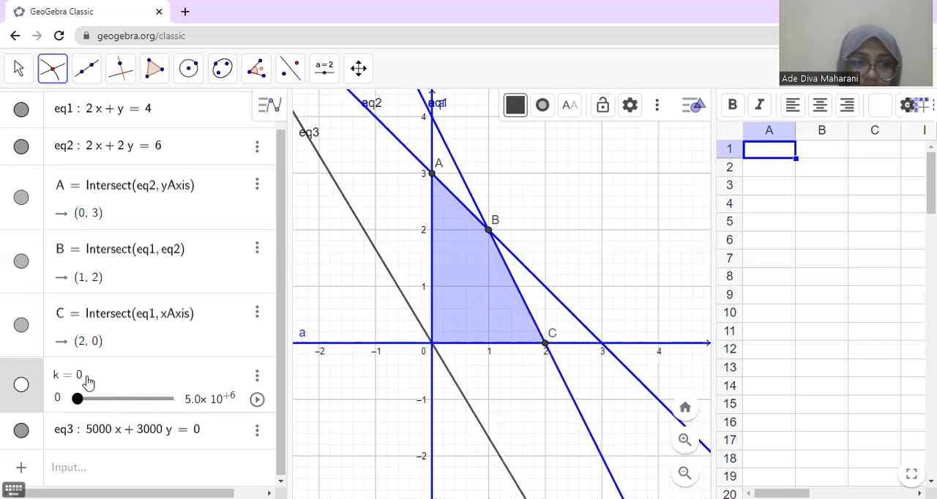
left_click(87, 381)
key("BackSpace")
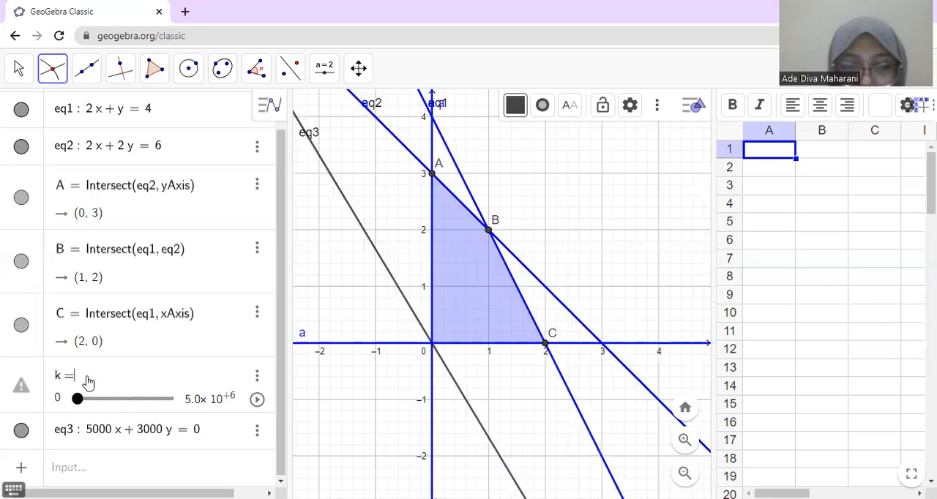
type("500")
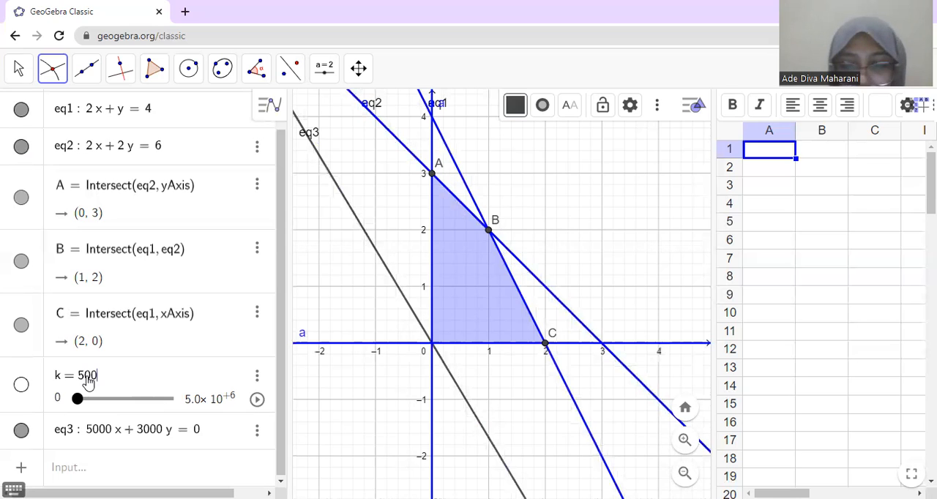
key("Return")
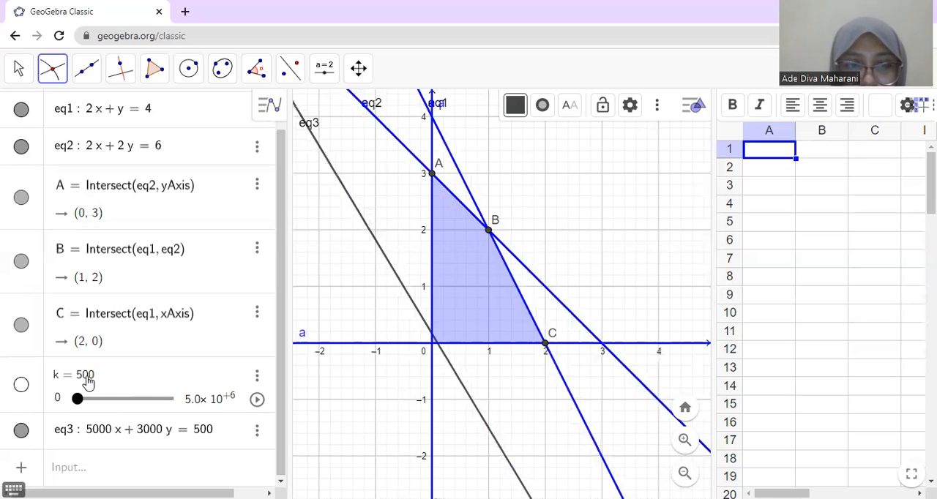
left_click(94, 380)
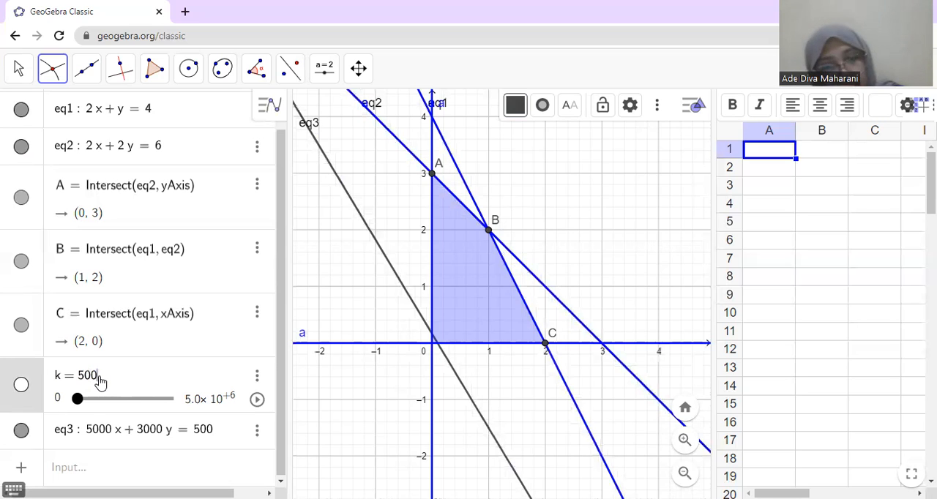
key("Return")
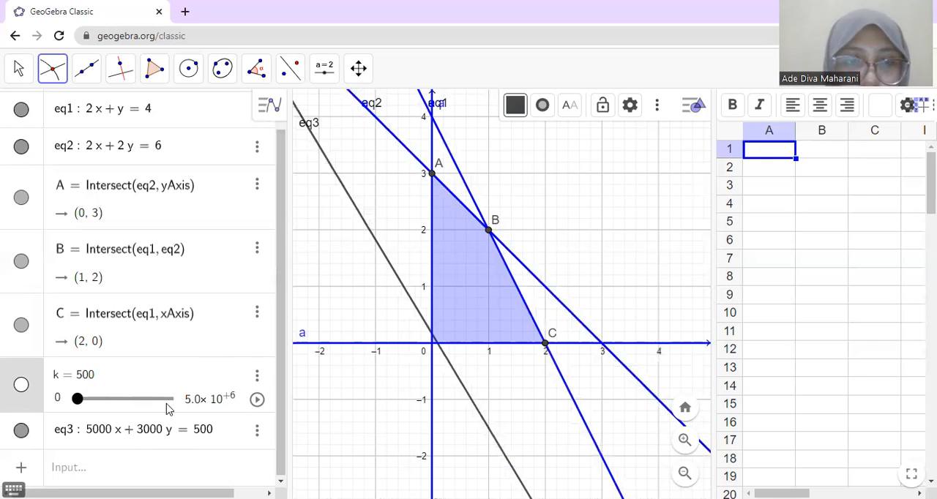
Step: Set the upper limit of slider k to 5000
left_click_drag(79, 399, 76, 401)
left_click(213, 399)
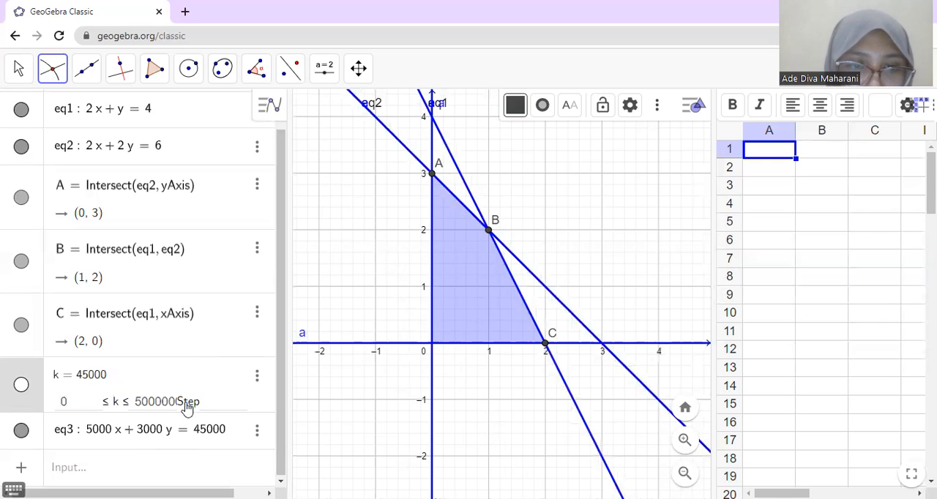
key("BackSpace")
key("BackSpace")
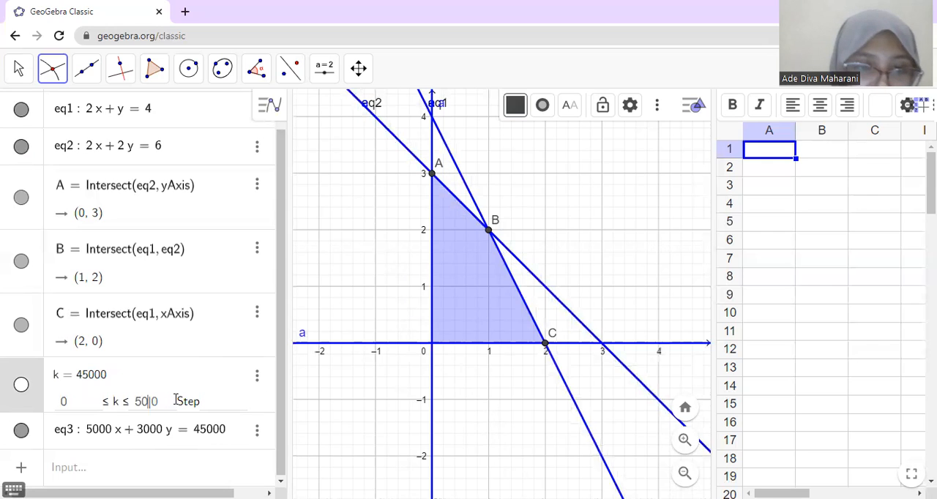
type("0")
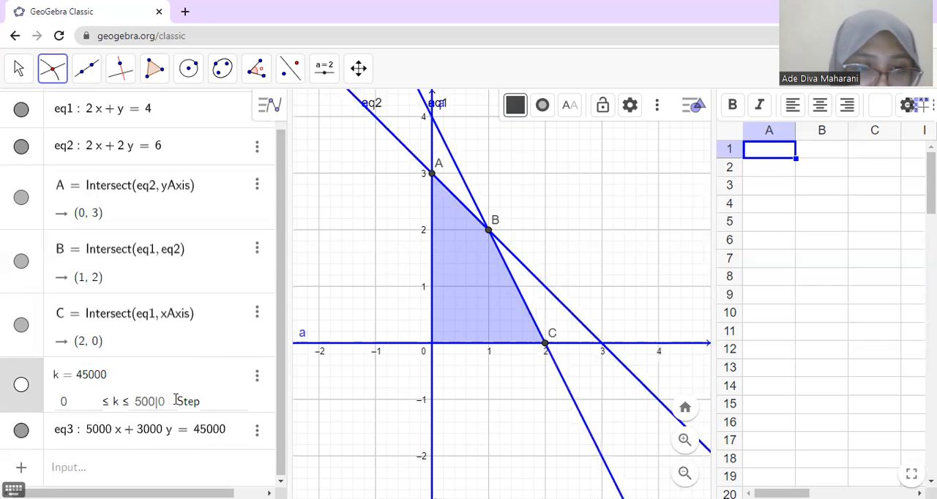
key("Return")
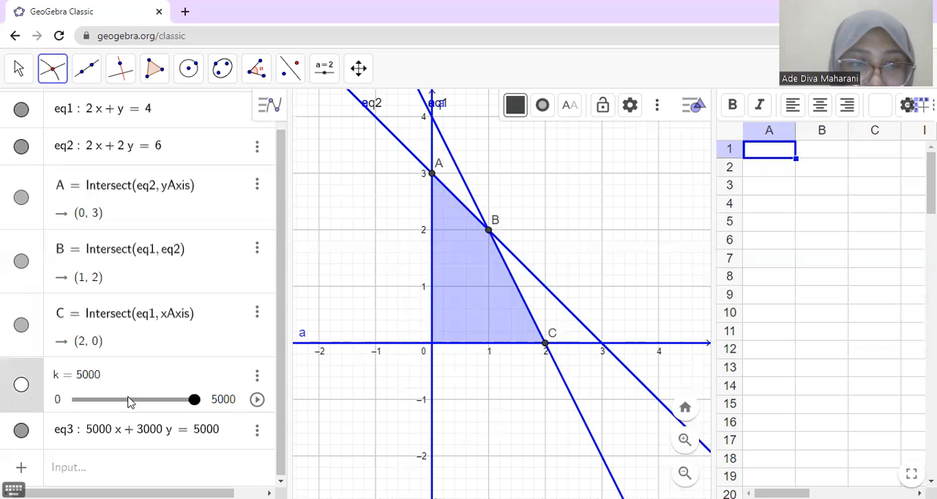
Step: Move slider k through 3055 and 4025 to 4640 to shift the objective line across the feasible region
left_click(148, 401)
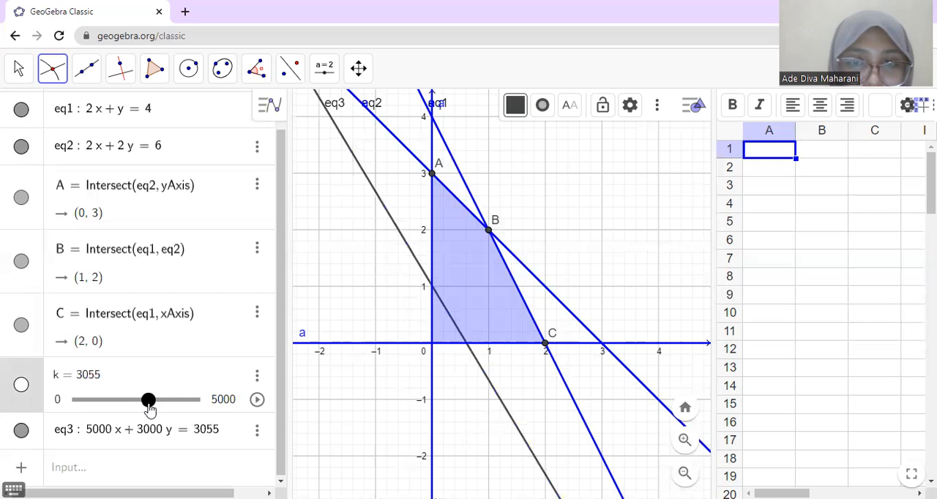
left_click(171, 400)
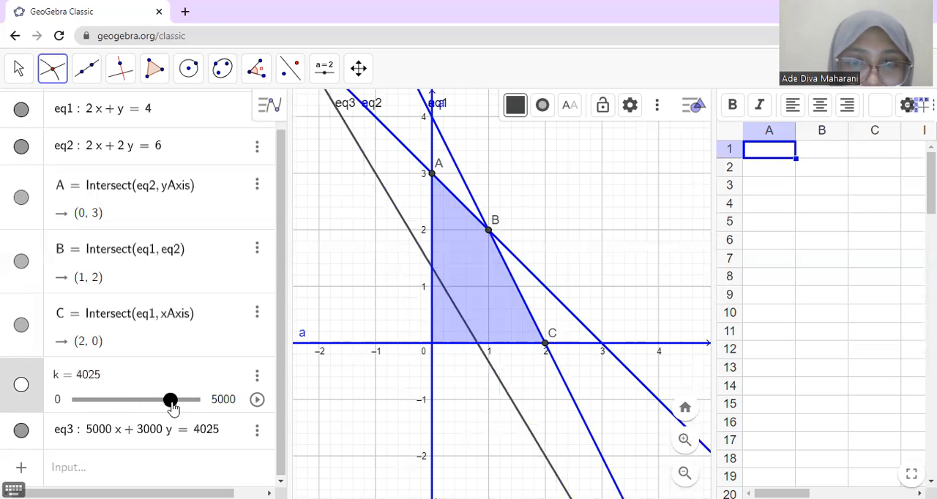
left_click(186, 401)
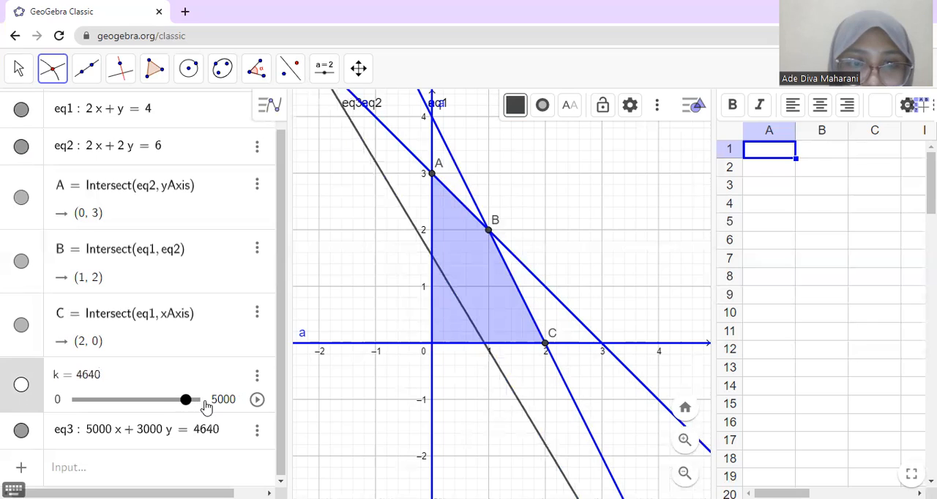
Step: Raise the upper limit of slider k to 10000 and start its animation
left_click(203, 406)
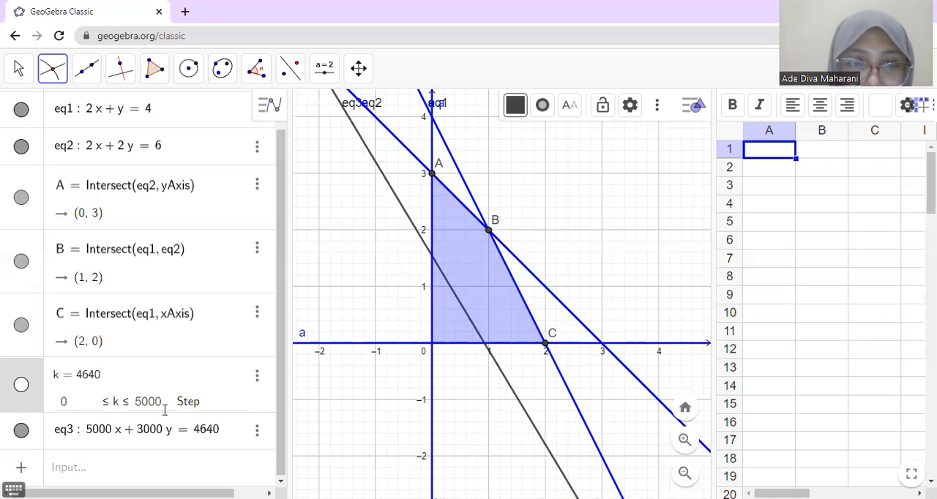
left_click(144, 402)
key("BackSpace")
type("10")
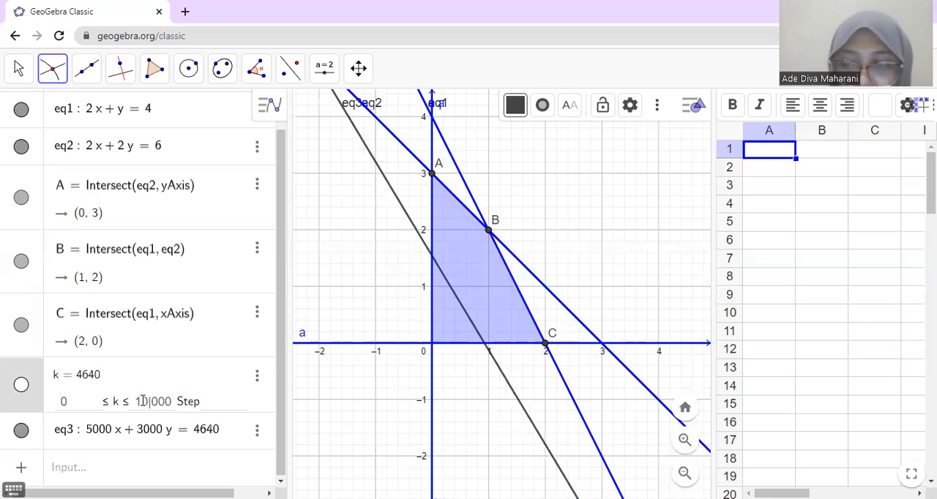
key("Return")
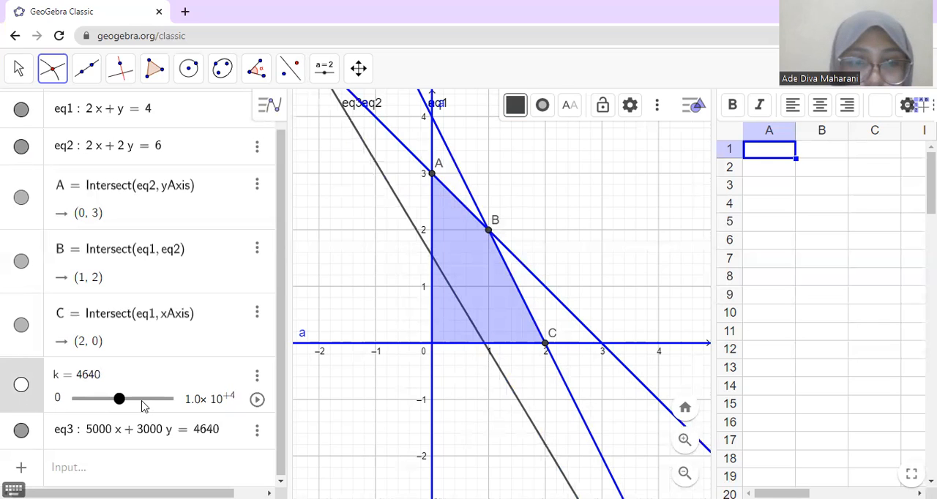
left_click(234, 401)
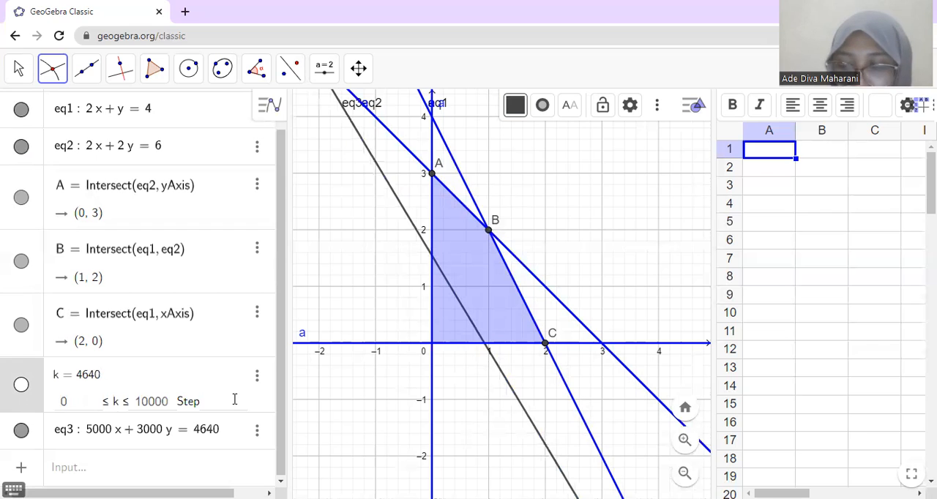
key("Return")
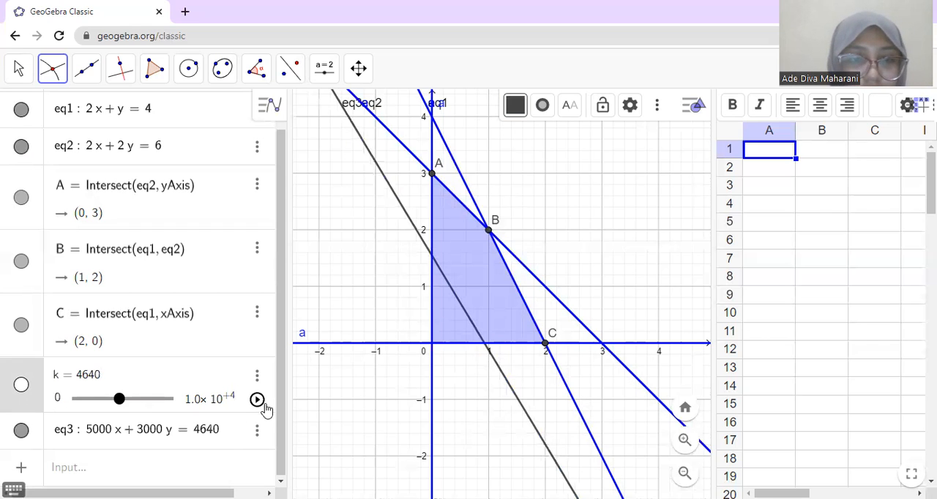
left_click(257, 401)
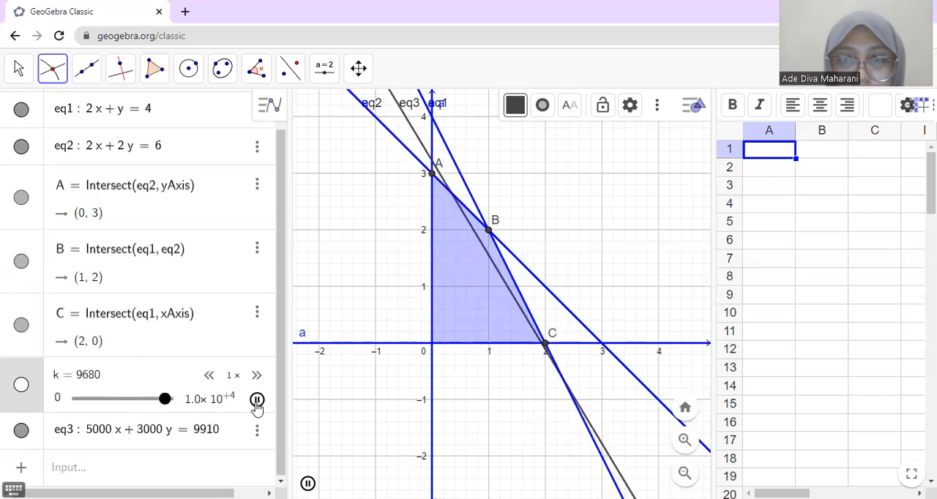
Step: Set the upper limit of slider k to 30000
left_click(194, 405)
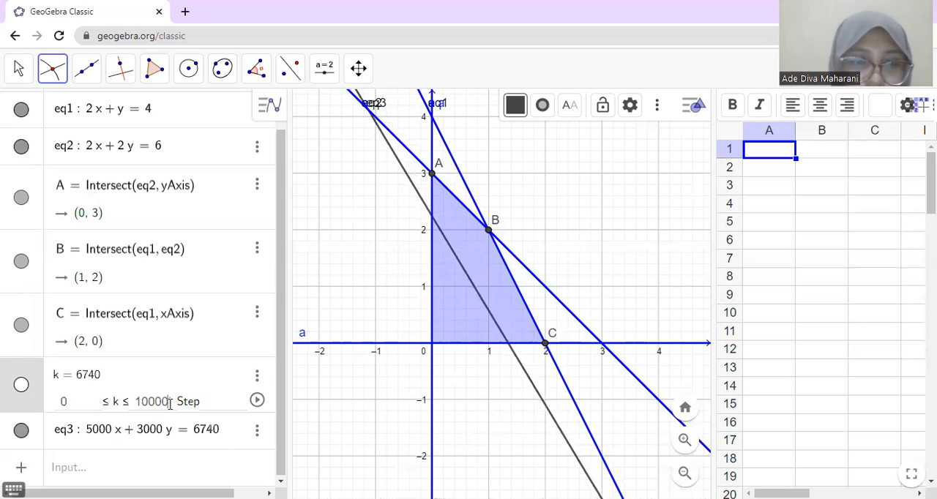
key("BackSpace")
key("BackSpace")
key("BackSpace")
key("BackSpace")
key("BackSpace")
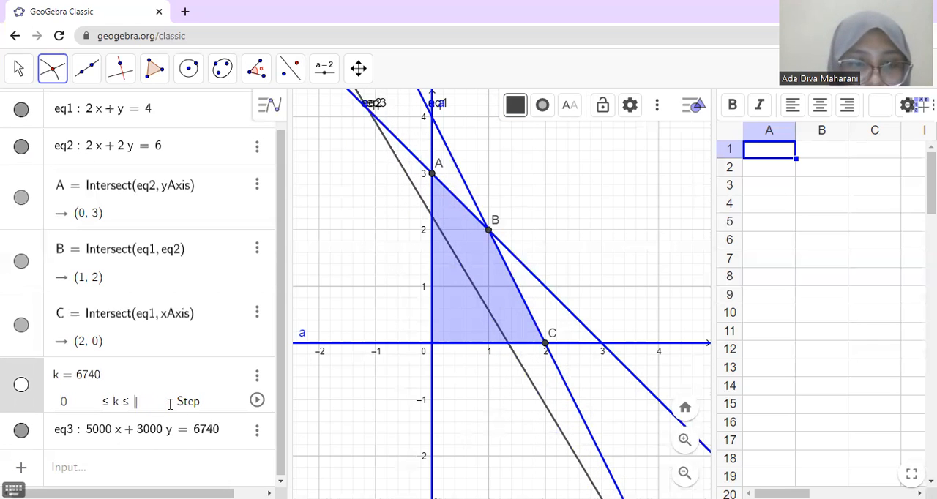
type("30000")
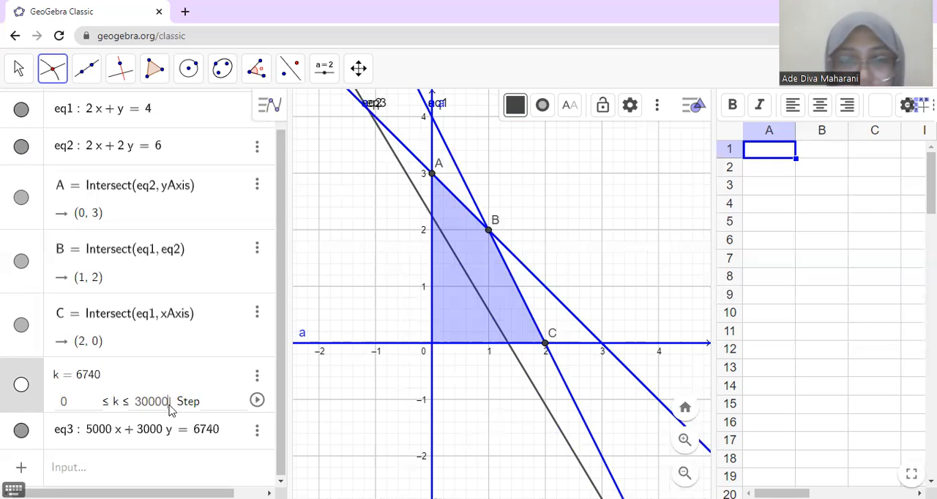
key("Return")
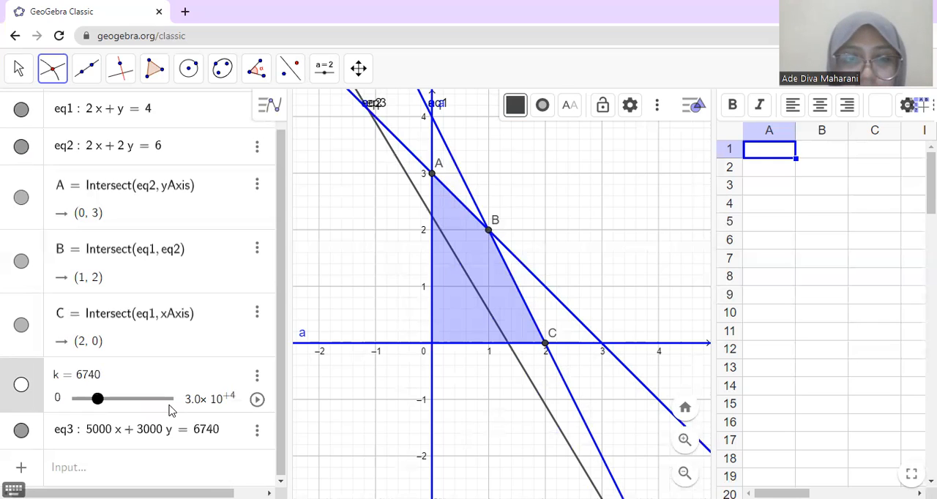
Step: Run and pause the animation of k, and adjust its slider around point B, ending at 8900
left_click(257, 400)
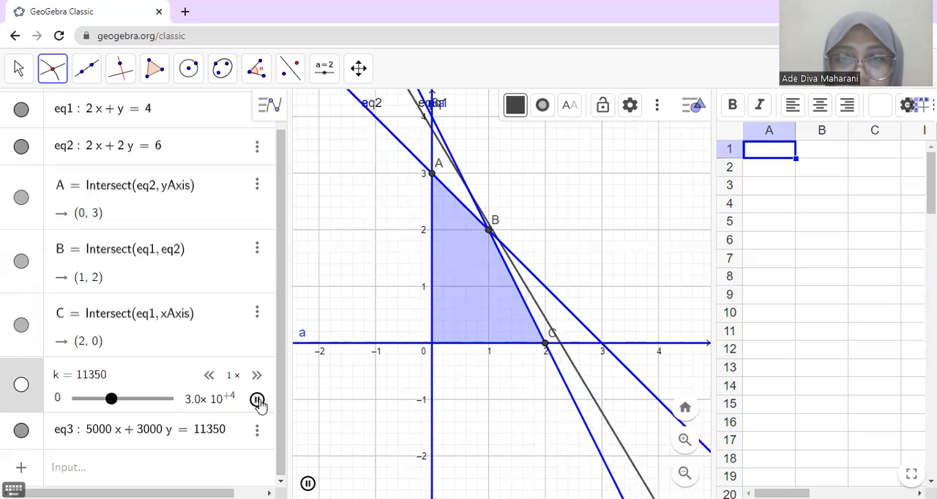
left_click(257, 400)
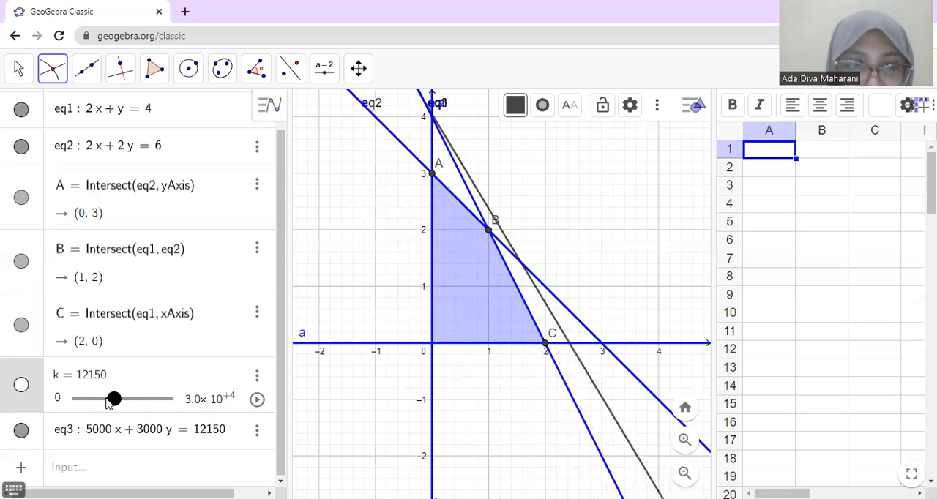
left_click_drag(108, 407, 100, 407)
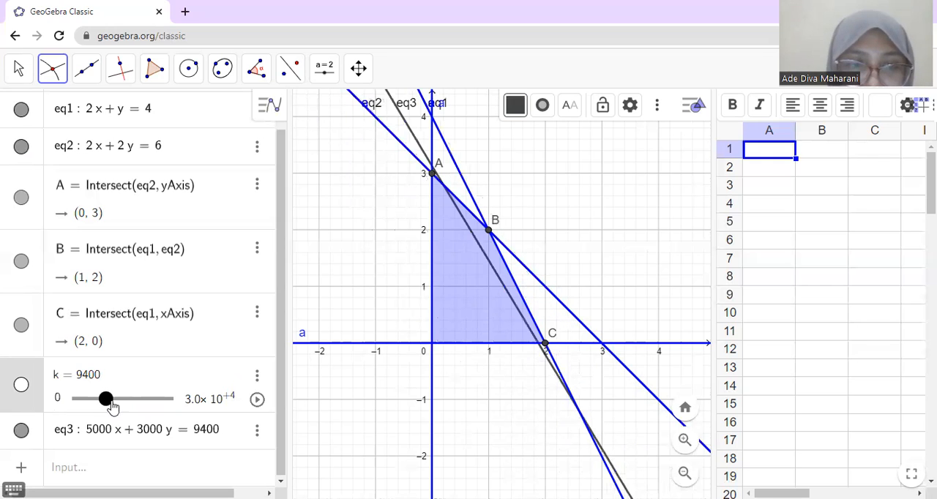
left_click(111, 402)
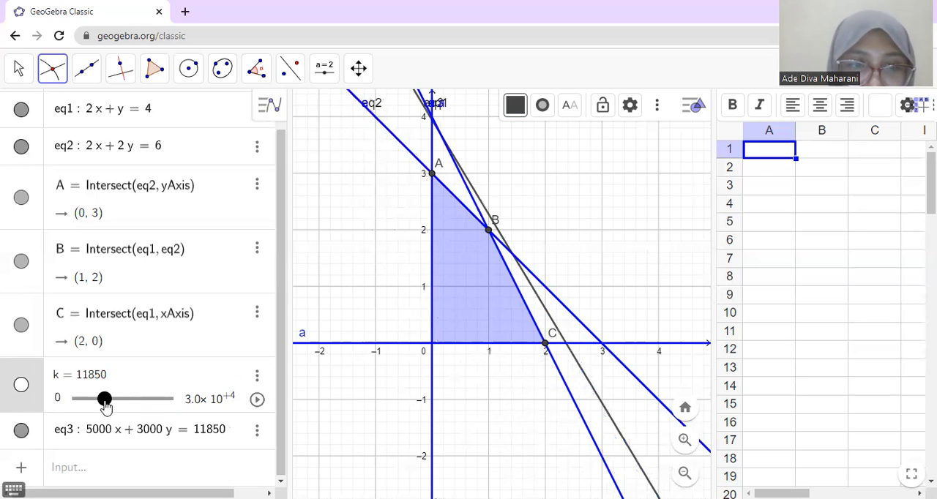
left_click_drag(106, 407, 99, 386)
Step: Set k to exactly 11000 so the objective line passes through point B
left_click(88, 377)
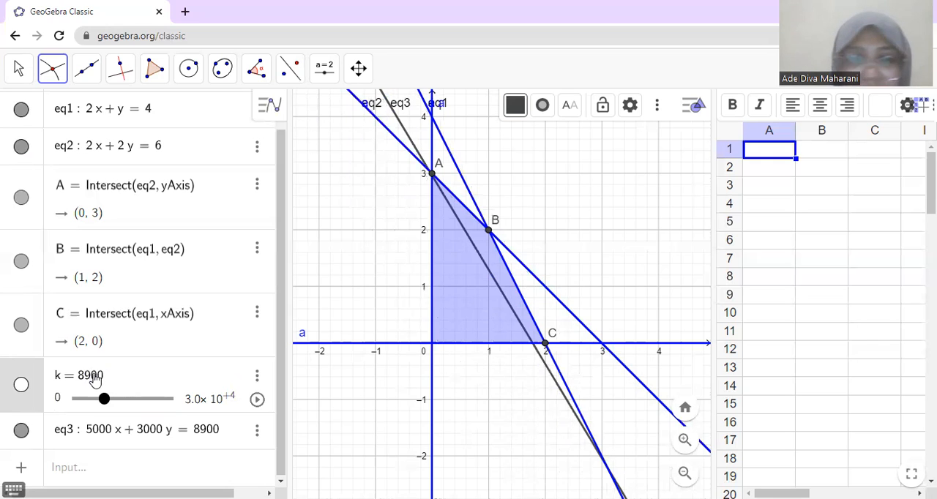
key("BackSpace")
key("BackSpace")
type("11")
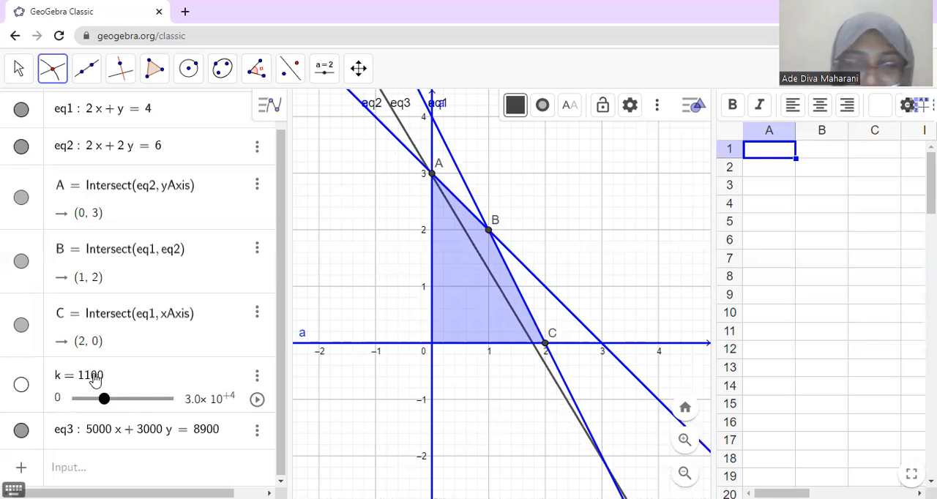
type("0")
key("Return")
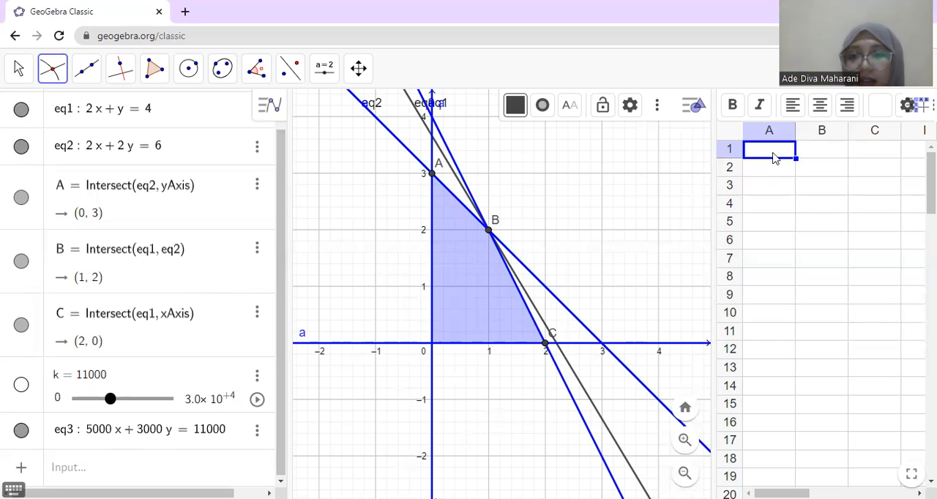
Step: Define the objective function f(x, y) = 5000x + 3000y as a new algebra entry
left_click(214, 470)
type("f(x, y) ")
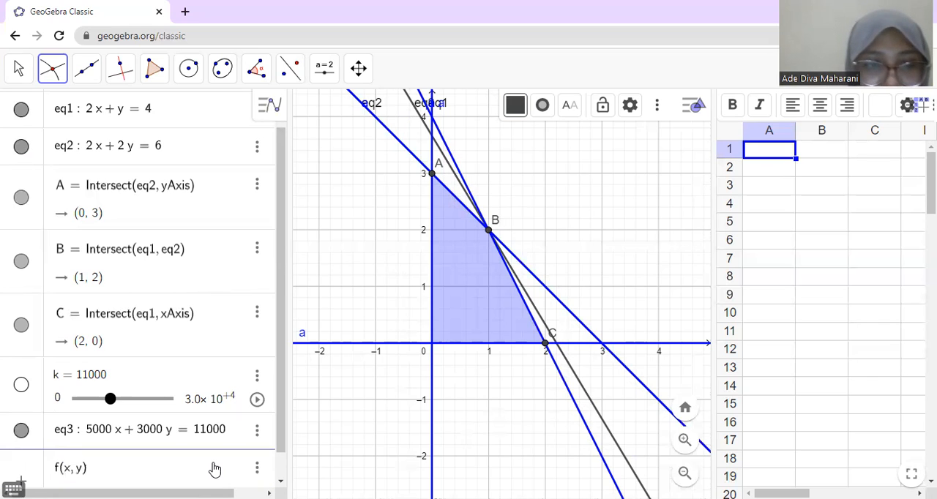
type("= 5000 ")
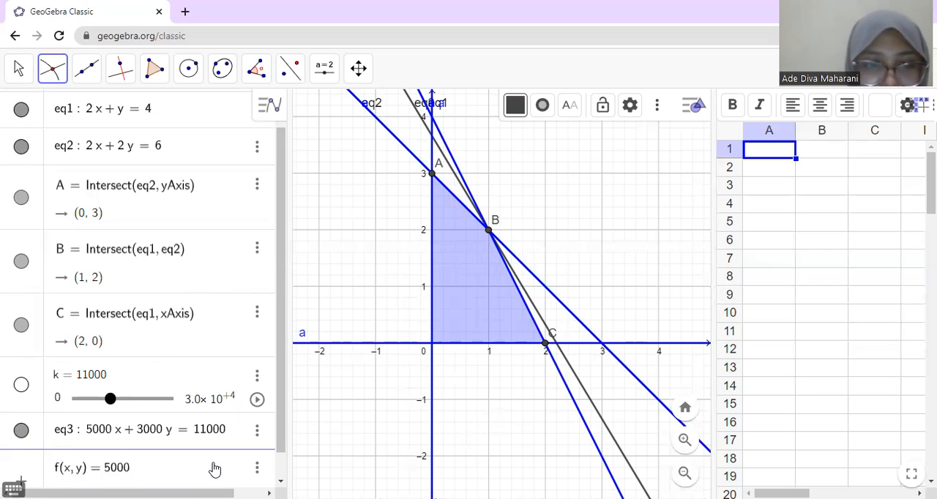
type("x ")
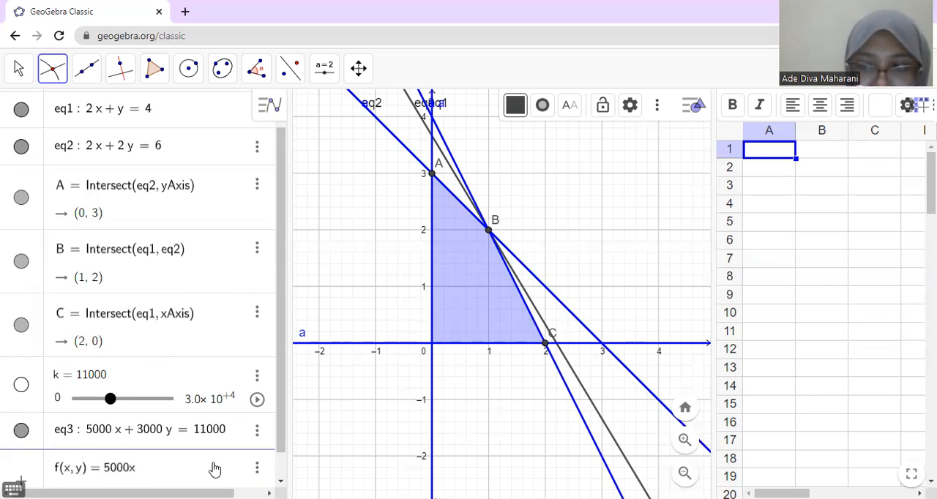
type("+")
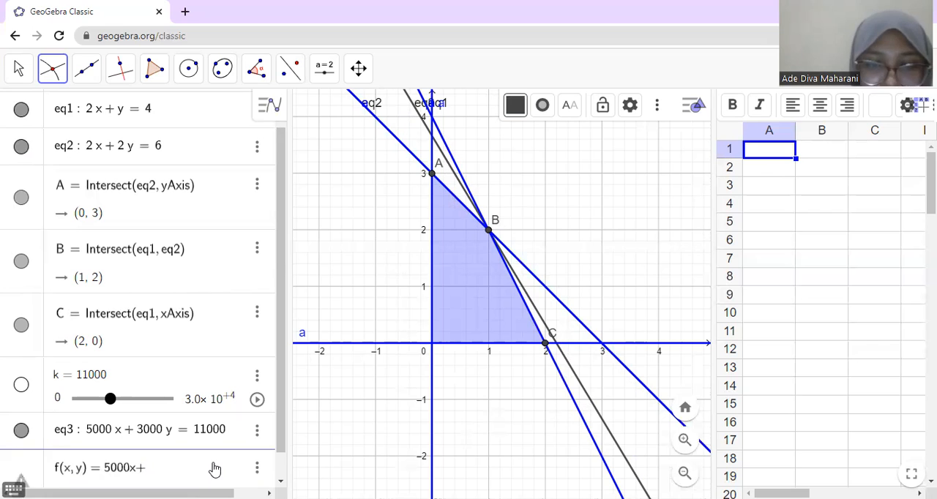
type(" 3000 y")
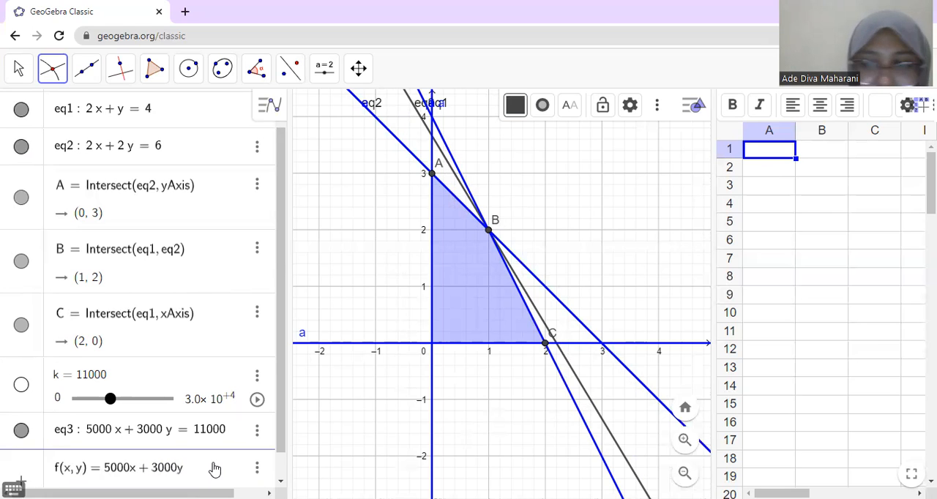
key("Return")
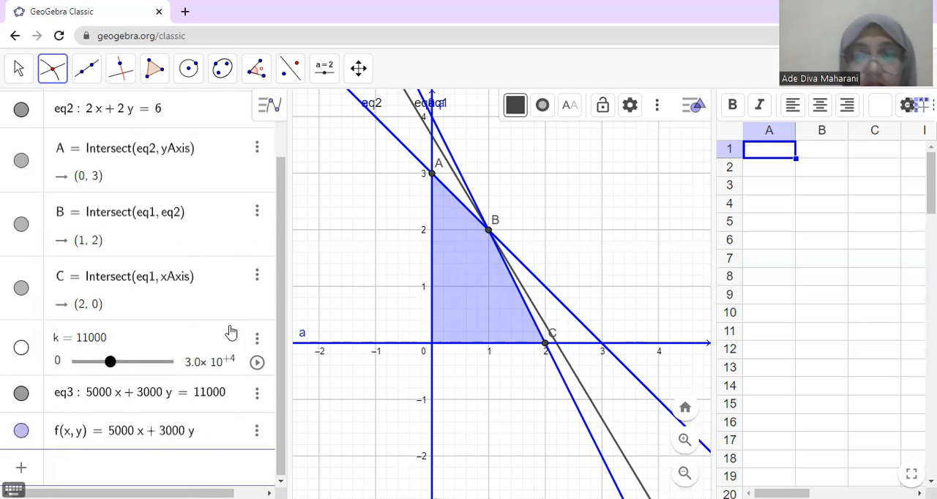
Step: Enter the corner point (1,2) in spreadsheet cell A2
left_click(769, 170)
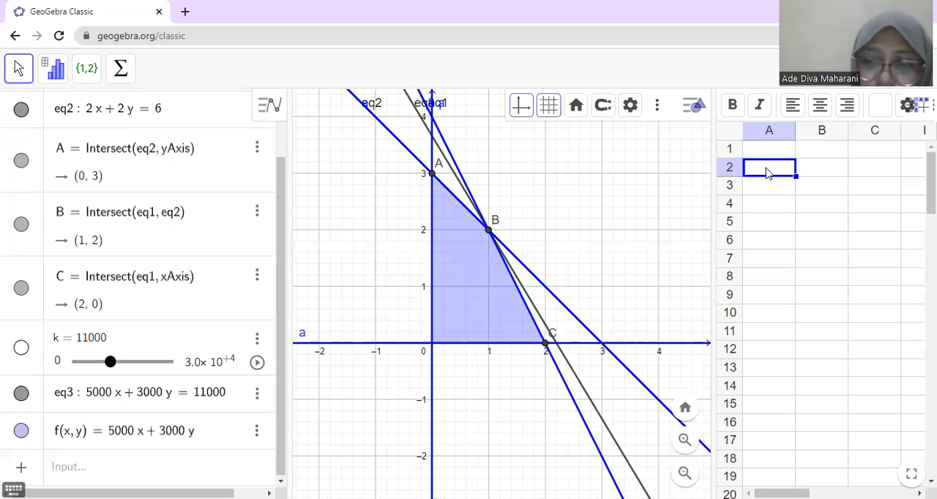
type("(1")
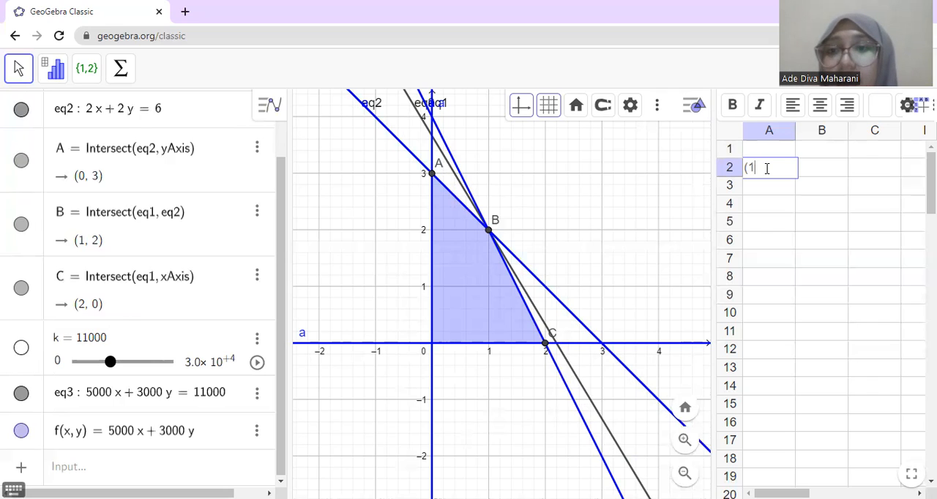
type(", 2")
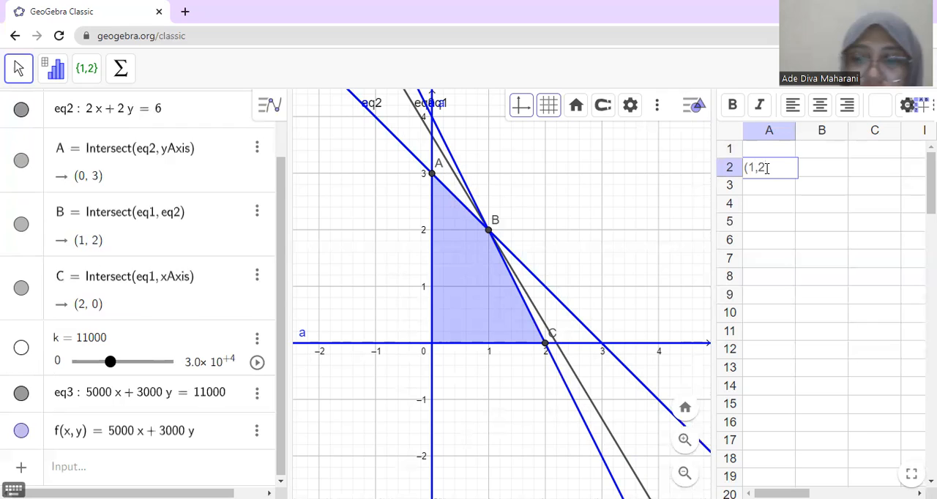
type(")")
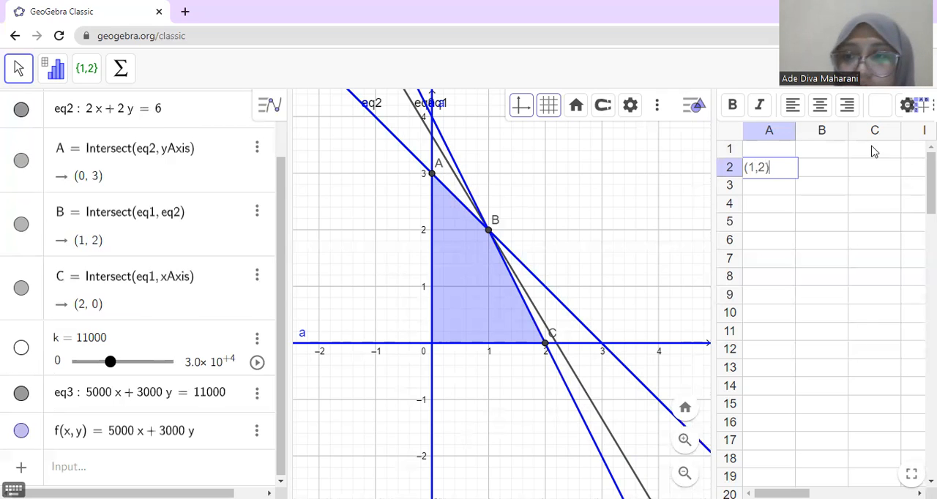
Step: Enter f(x,y) in spreadsheet cell B1 as the heading for the objective values
left_click(833, 149)
type("f(x,")
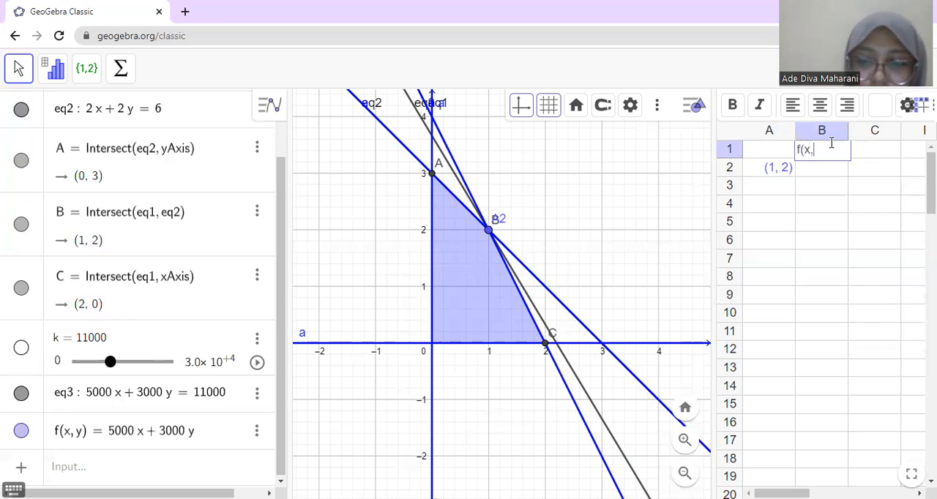
type("y)")
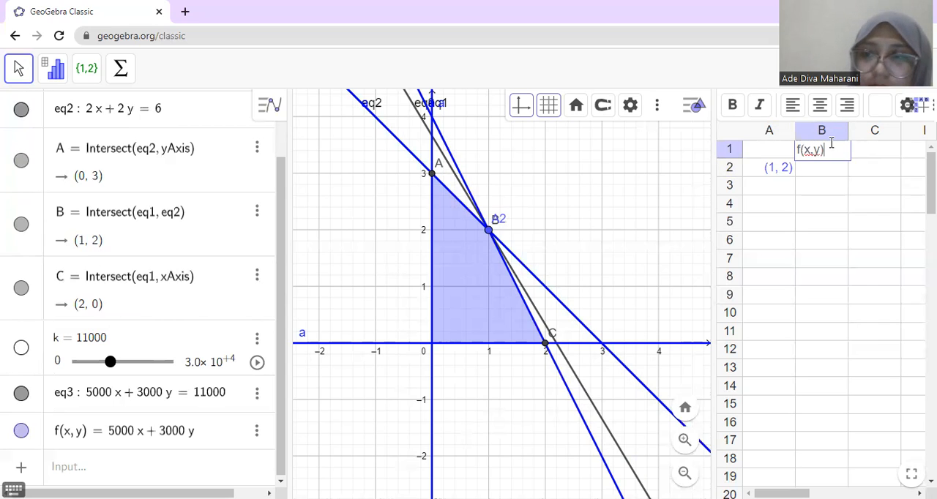
key("Return")
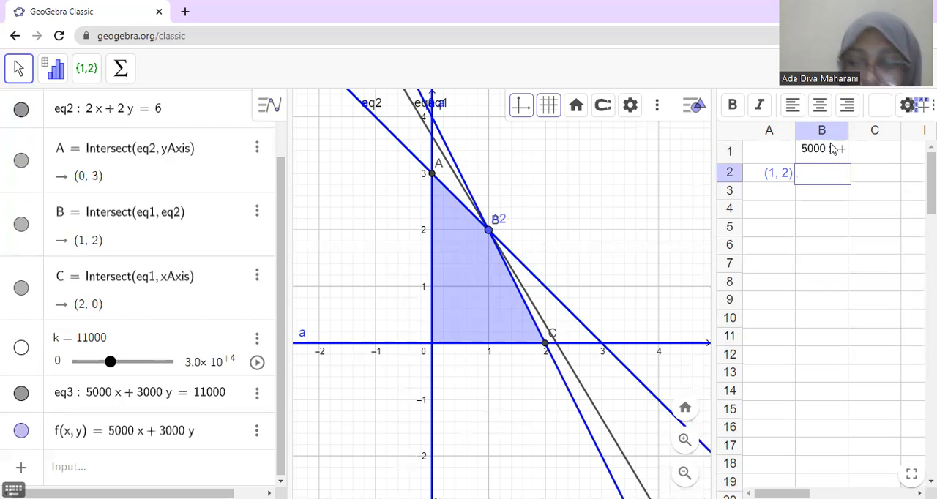
Step: Evaluate the objective function at point B by entering f(B) in cell B2
type("f")
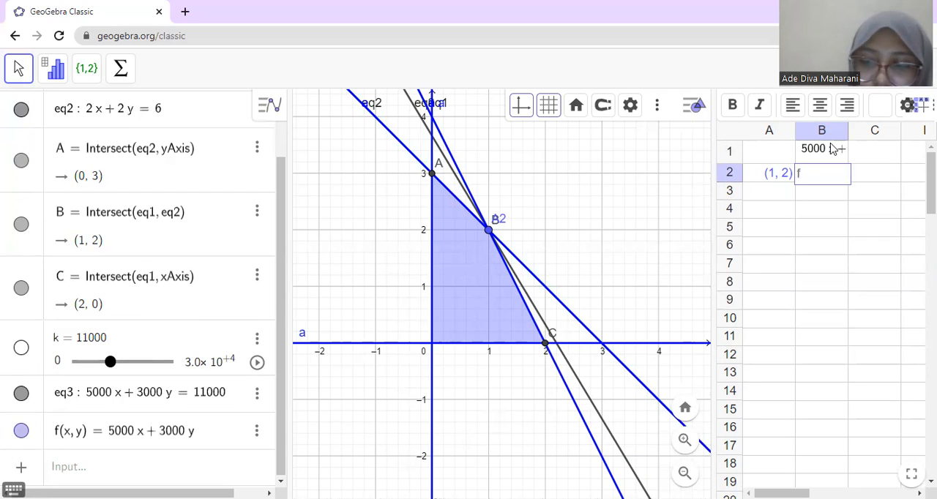
type("(B")
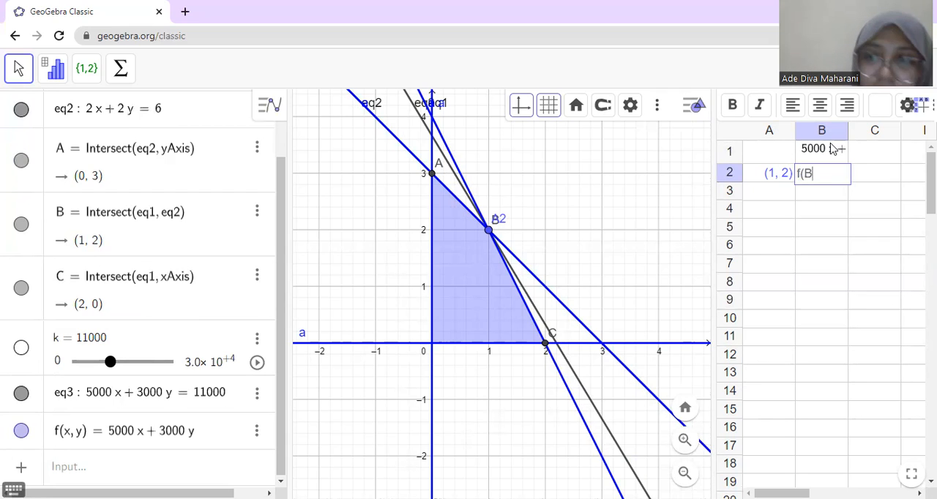
type(")")
key("Return")
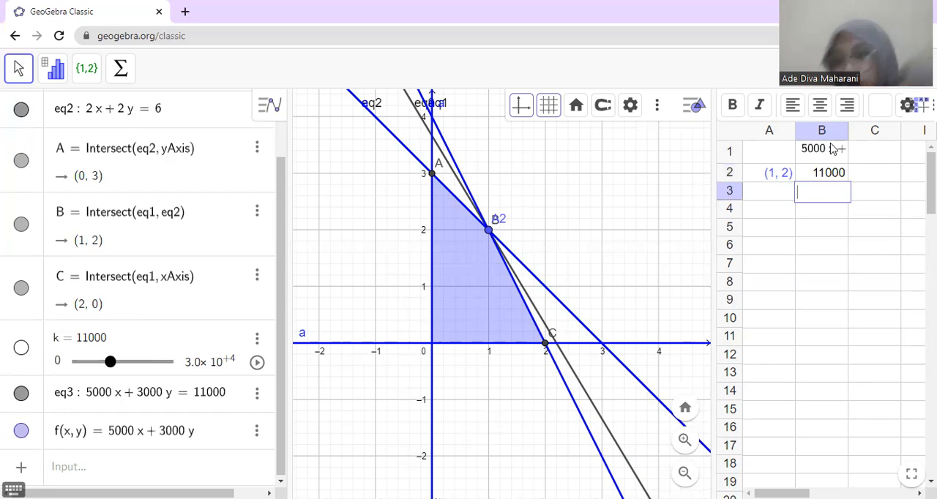